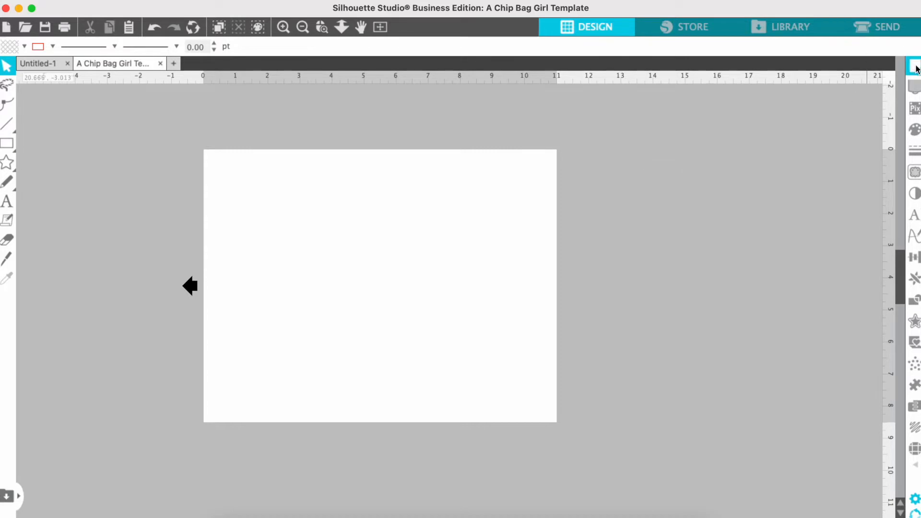
Step: Switch the page's media size to A4, and return it to Letter (8.5 x 11 in)
{"action": "left_click", "coordinate": [916, 68]}
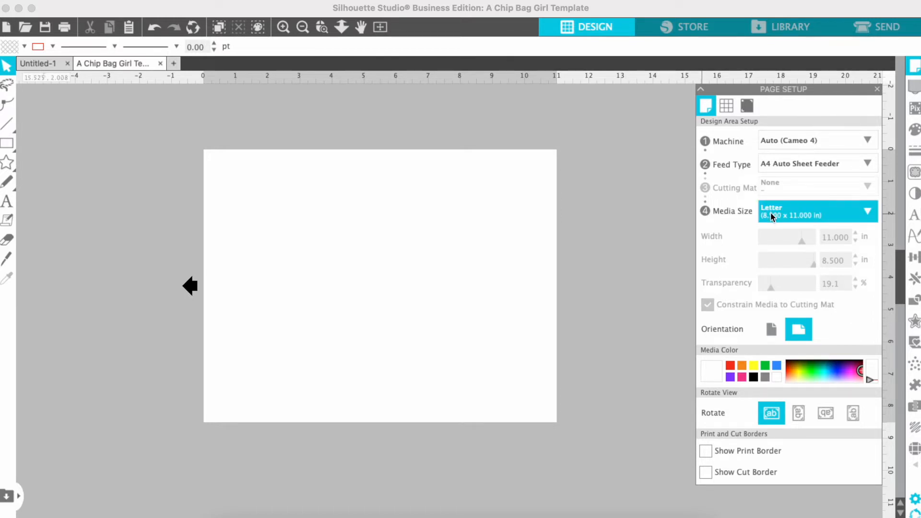
{"action": "left_click", "coordinate": [787, 217]}
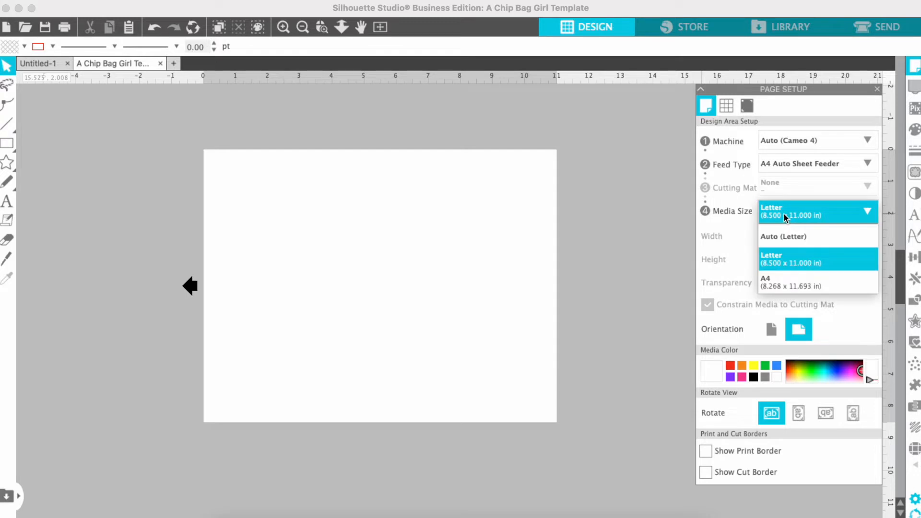
{"action": "left_click", "coordinate": [794, 284]}
{"action": "left_click", "coordinate": [807, 215]}
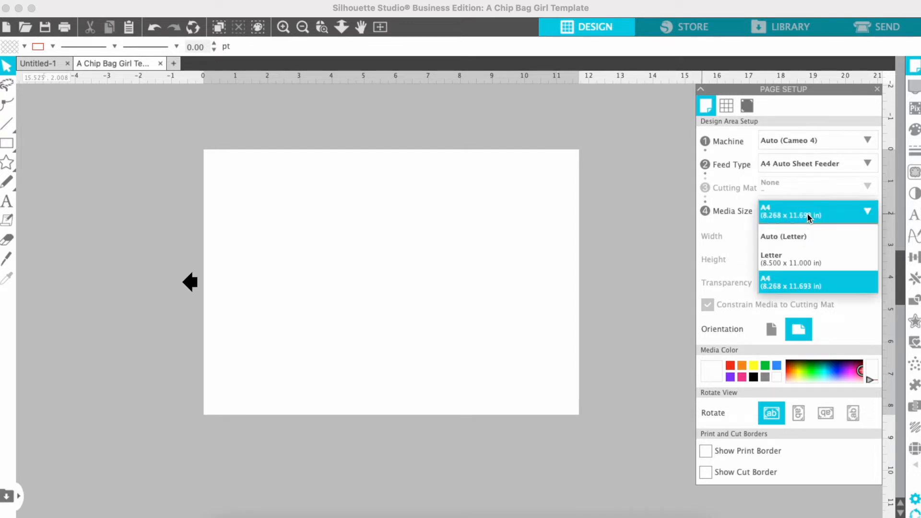
{"action": "left_click", "coordinate": [801, 259]}
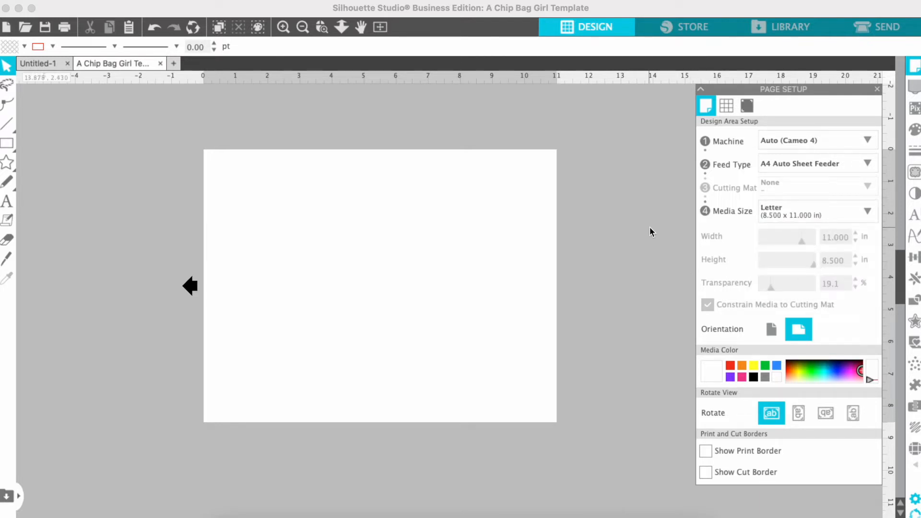
{"action": "left_click", "coordinate": [876, 90]}
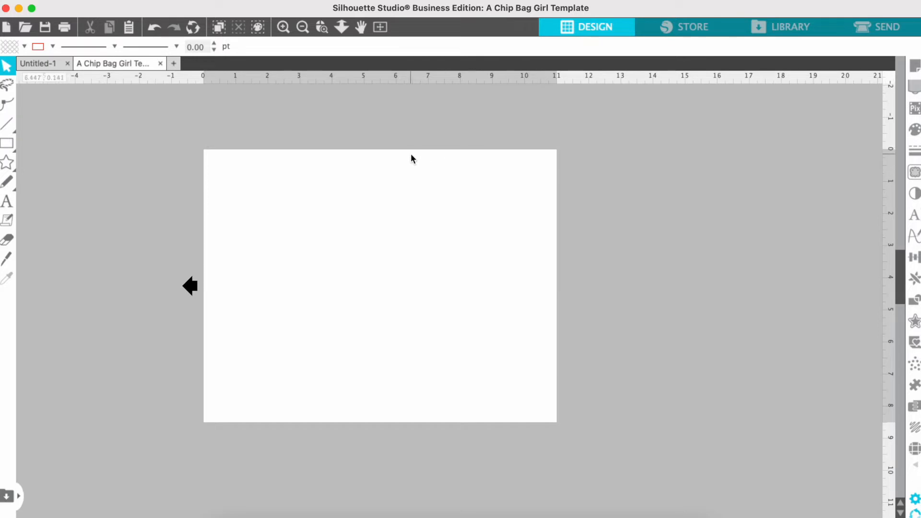
Step: Draw a thin rectangle about 10.9 in wide across the page's upper edge and stretch it to about 0.5 in high
{"action": "left_click", "coordinate": [17, 144]}
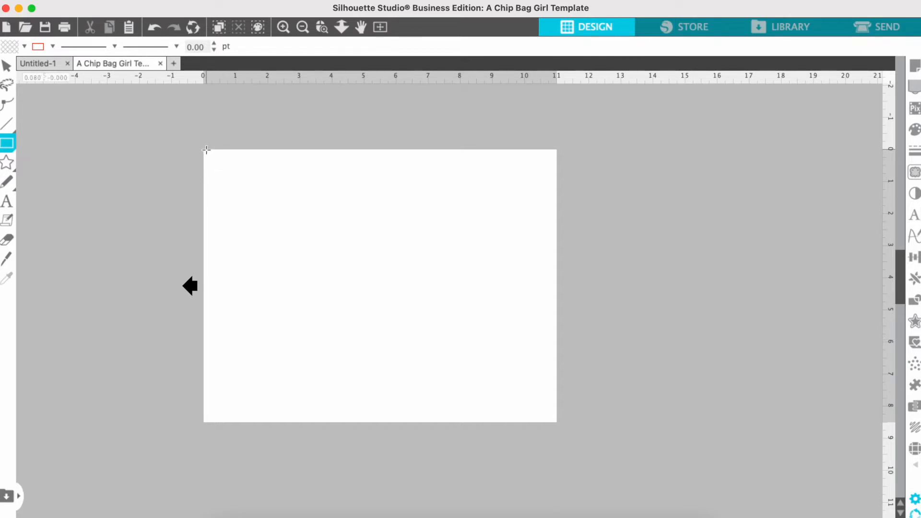
{"action": "left_click_drag", "start_coordinate": [208, 152], "coordinate": [554, 169]}
{"action": "left_click_drag", "start_coordinate": [204, 172], "coordinate": [202, 171]}
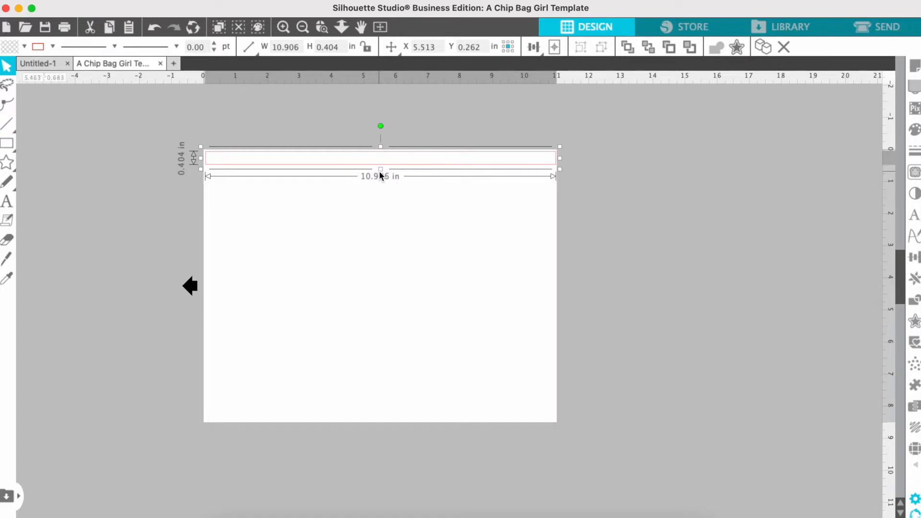
{"action": "left_click_drag", "start_coordinate": [380, 170], "coordinate": [380, 175]}
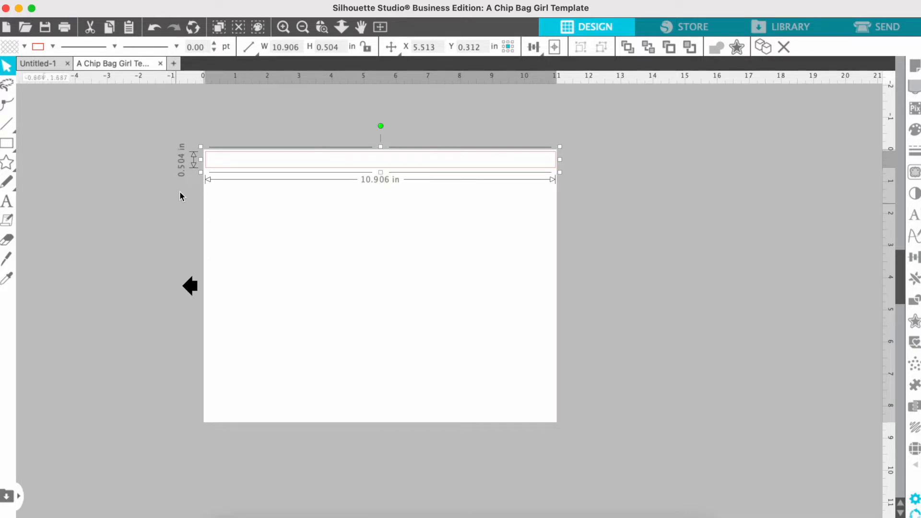
Step: Fill the thin rectangle along the page's upper edge with light blue
{"action": "left_click", "coordinate": [632, 214]}
{"action": "left_click", "coordinate": [556, 166]}
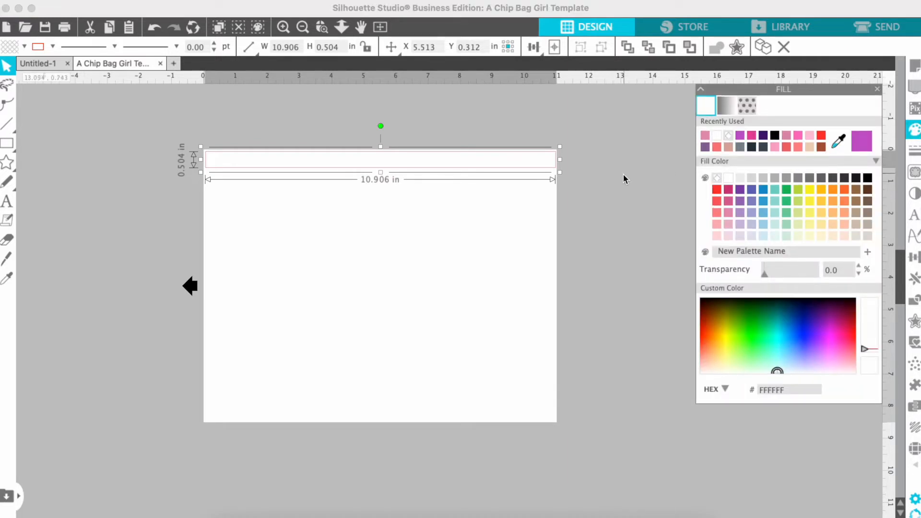
{"action": "left_click", "coordinate": [764, 224]}
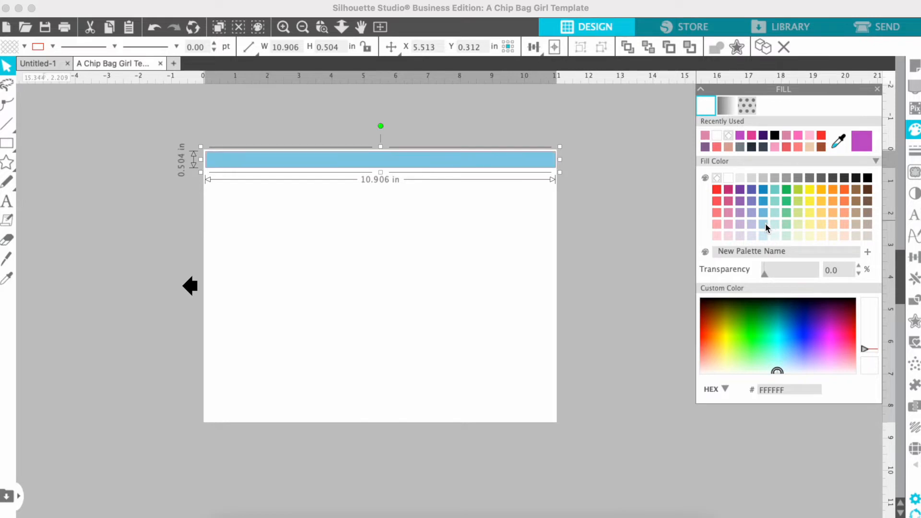
{"action": "left_click", "coordinate": [598, 163]}
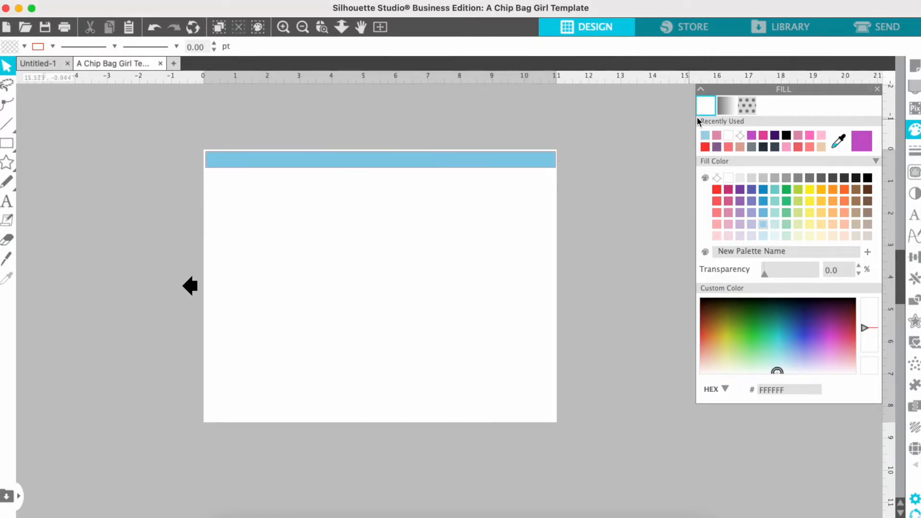
Step: Duplicate the blue strip and place the copy along the page's lower edge
{"action": "left_click", "coordinate": [546, 166]}
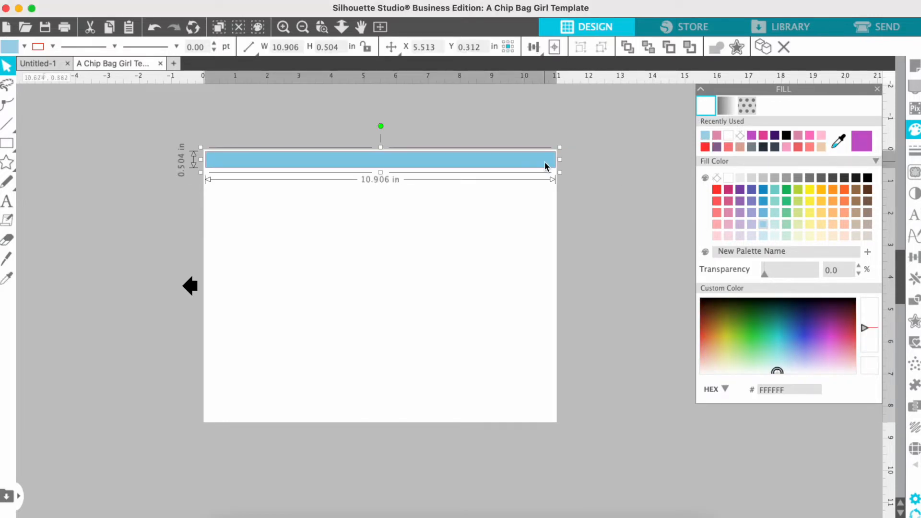
{"action": "left_click", "coordinate": [764, 46]}
{"action": "left_click_drag", "start_coordinate": [565, 200], "coordinate": [551, 415]}
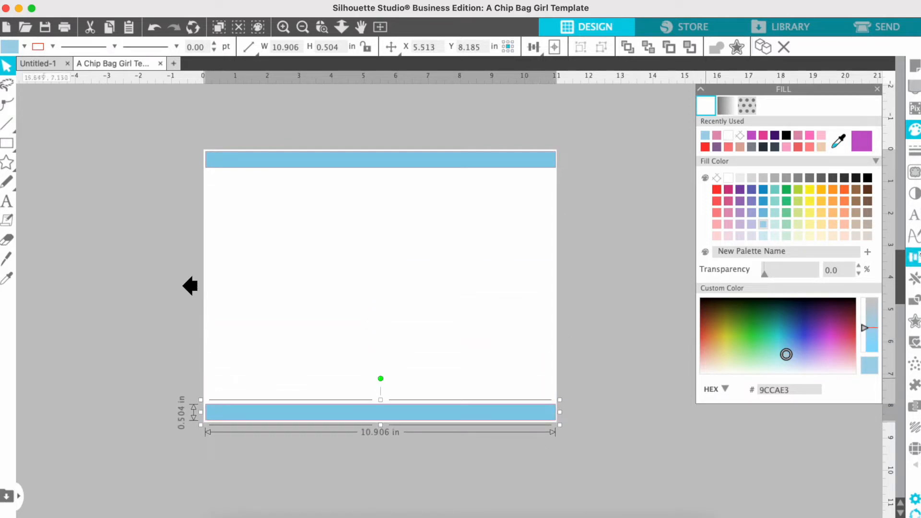
Step: Align the lower and upper blue strips horizontally to the centre of the page
{"action": "left_click", "coordinate": [915, 256]}
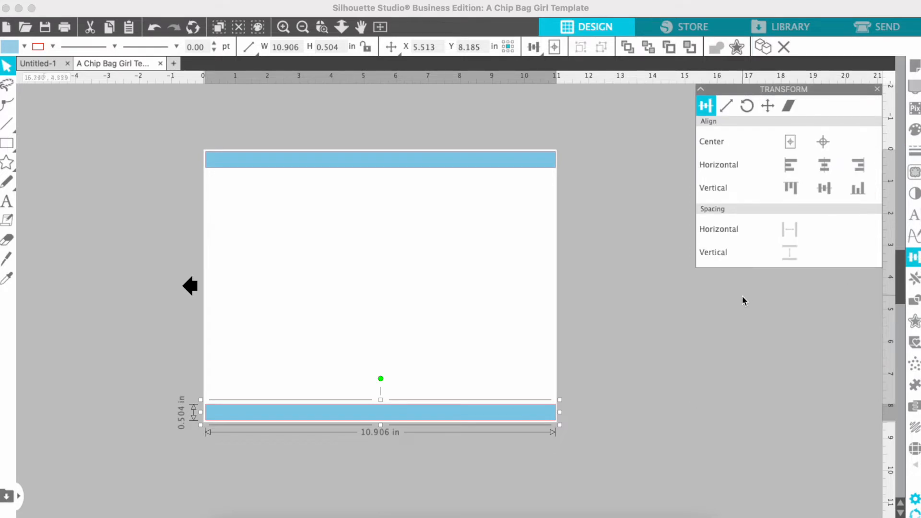
{"action": "left_click", "coordinate": [831, 174]}
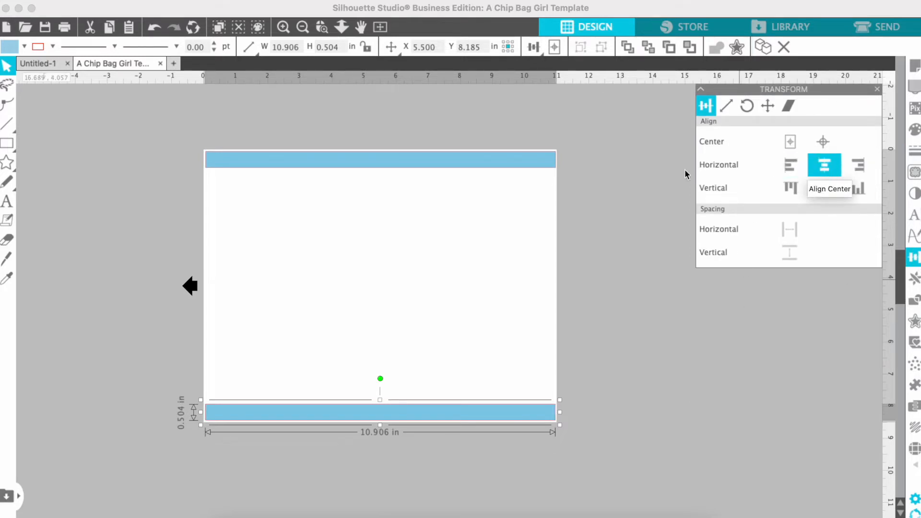
{"action": "left_click", "coordinate": [566, 156]}
{"action": "left_click", "coordinate": [545, 160]}
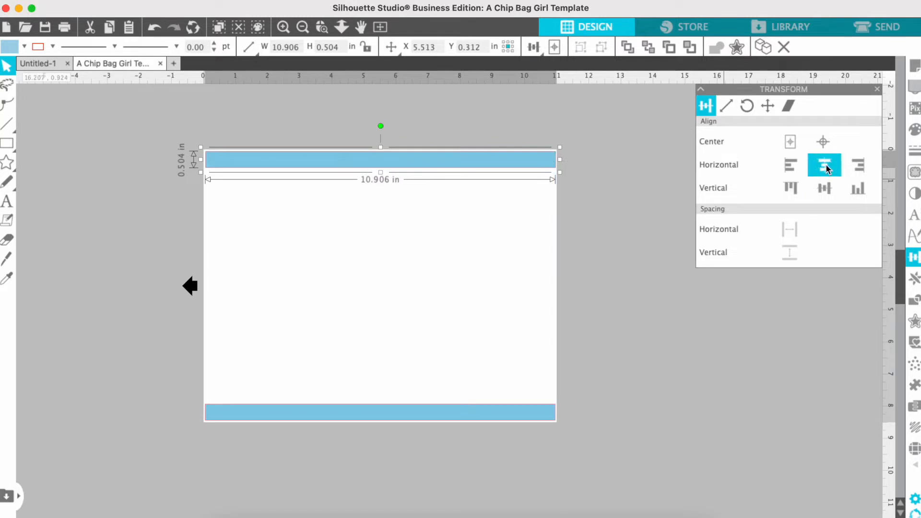
{"action": "left_click", "coordinate": [648, 171]}
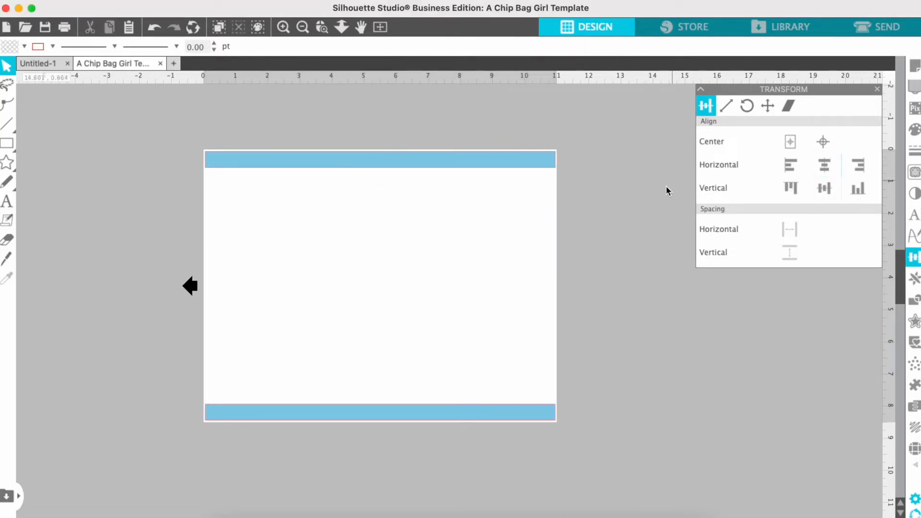
Step: Draw a narrow vertical rectangle about 0.38 in by 8.05 in along the page's left edge and nudge it slightly inward
{"action": "left_click", "coordinate": [20, 142]}
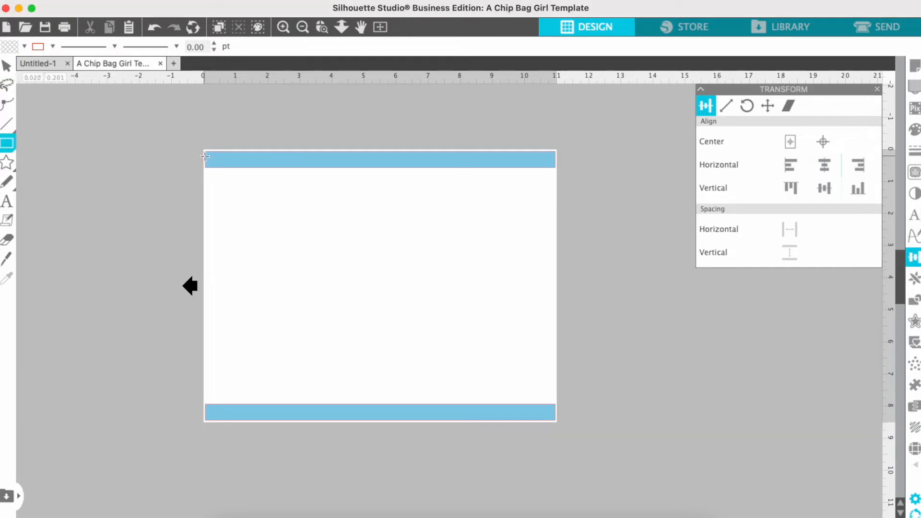
{"action": "left_click_drag", "start_coordinate": [204, 155], "coordinate": [218, 417]}
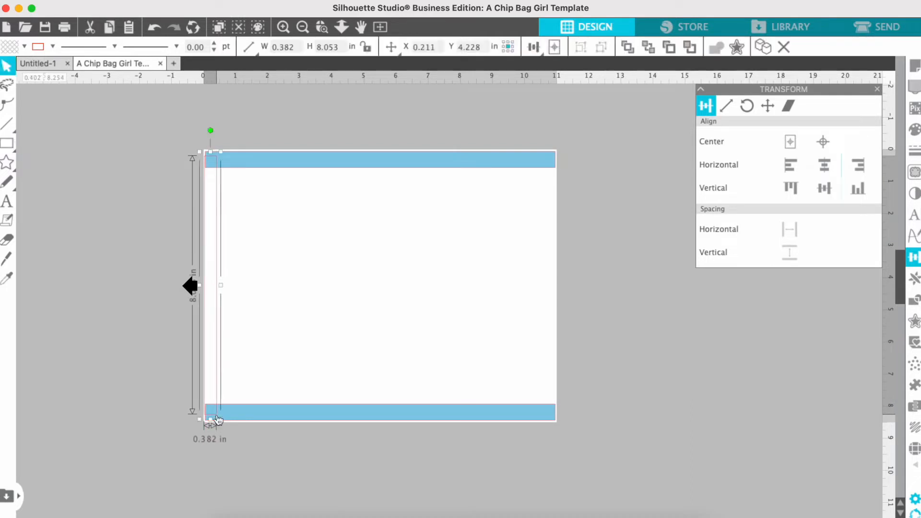
{"action": "key", "text": "Right"}
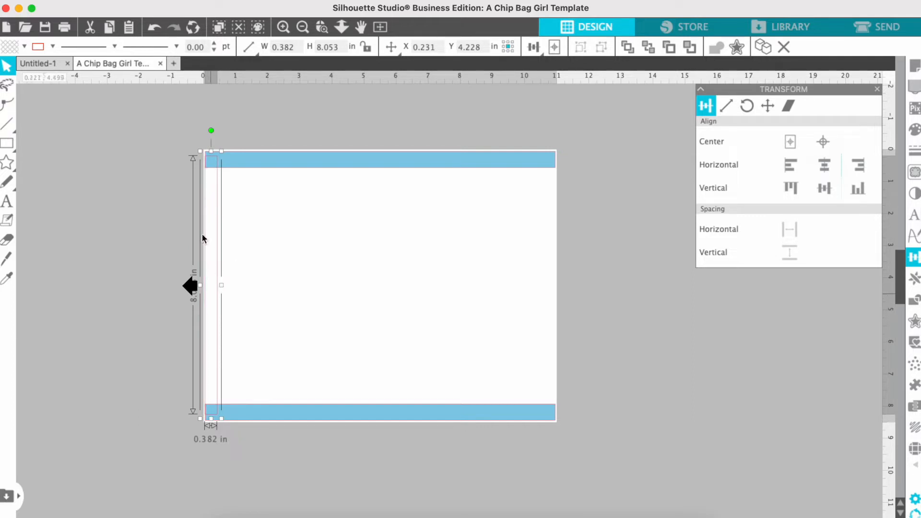
Step: Fill the narrow vertical rectangle with white
{"action": "left_click", "coordinate": [913, 66]}
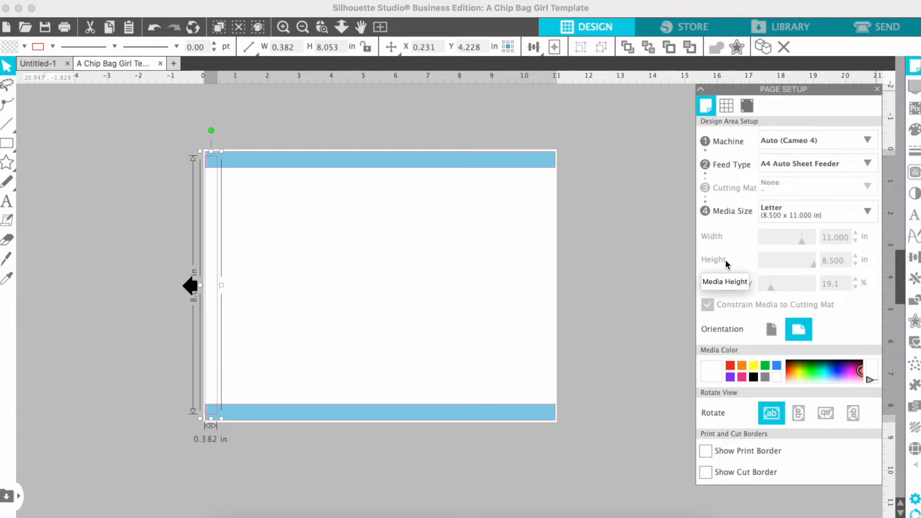
{"action": "left_click", "coordinate": [915, 129]}
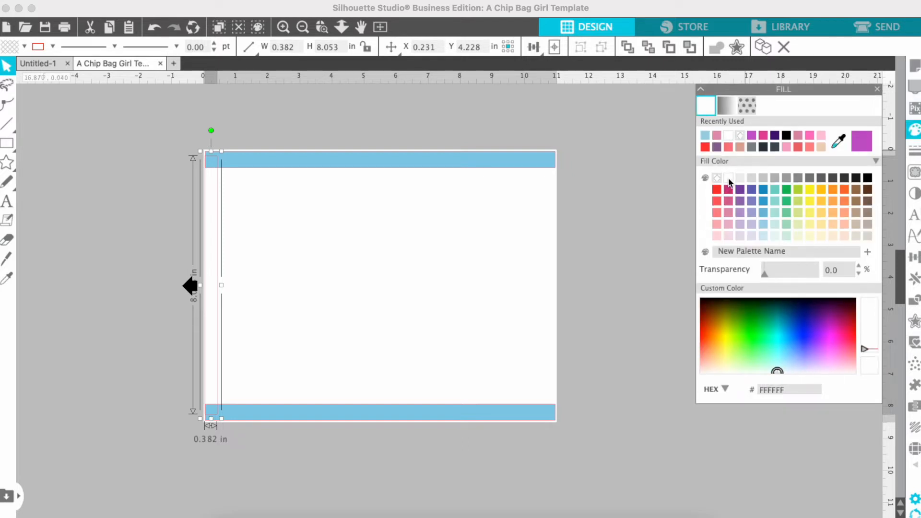
{"action": "left_click", "coordinate": [728, 179]}
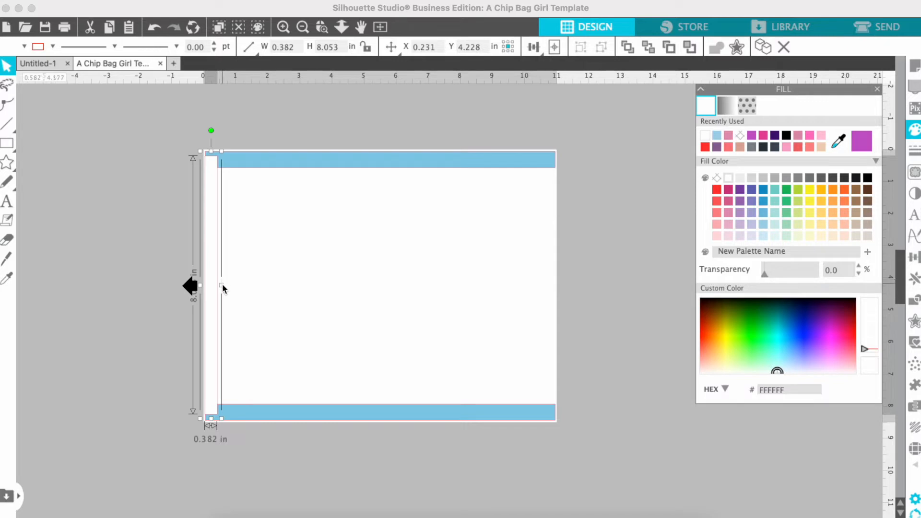
Step: Duplicate the white vertical strip and place the copy along the page's right edge
{"action": "left_click", "coordinate": [767, 49]}
{"action": "left_click_drag", "start_coordinate": [226, 285], "coordinate": [551, 279]}
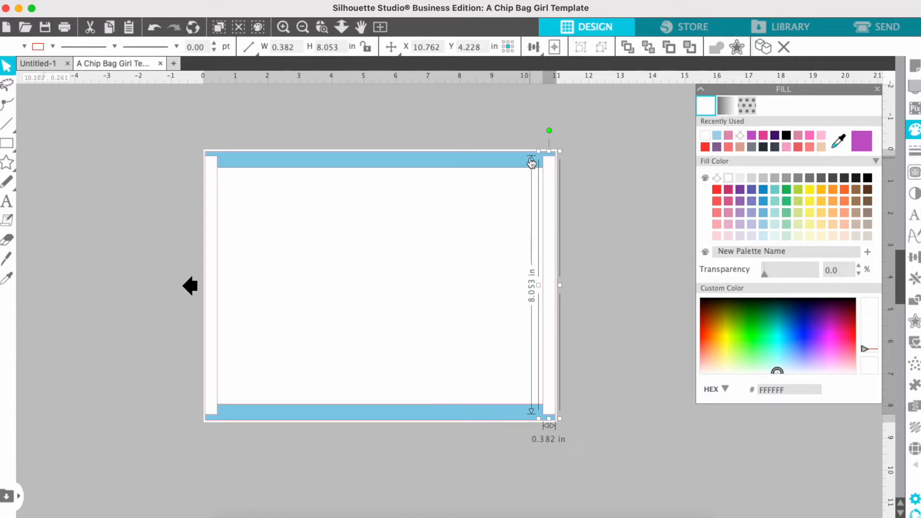
{"action": "left_click", "coordinate": [594, 208]}
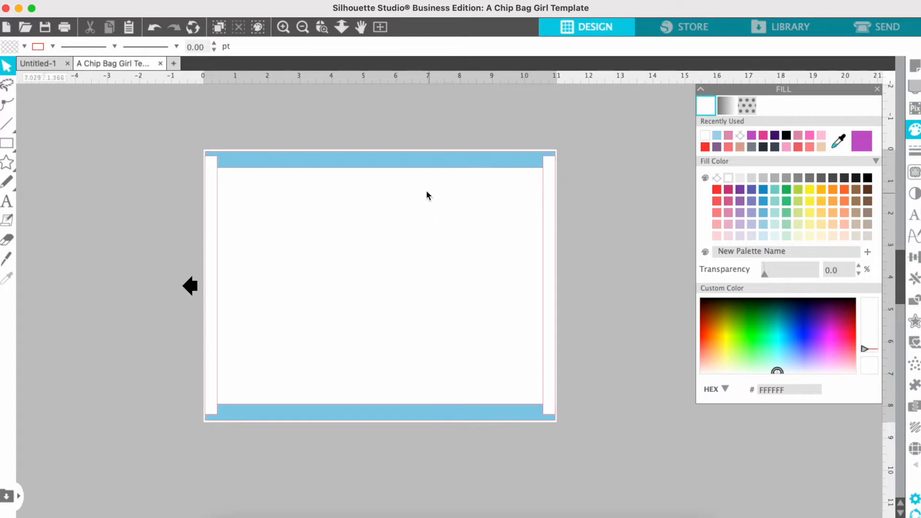
Step: Bring both blue strips to the front, over the white side strips
{"action": "left_click", "coordinate": [408, 163]}
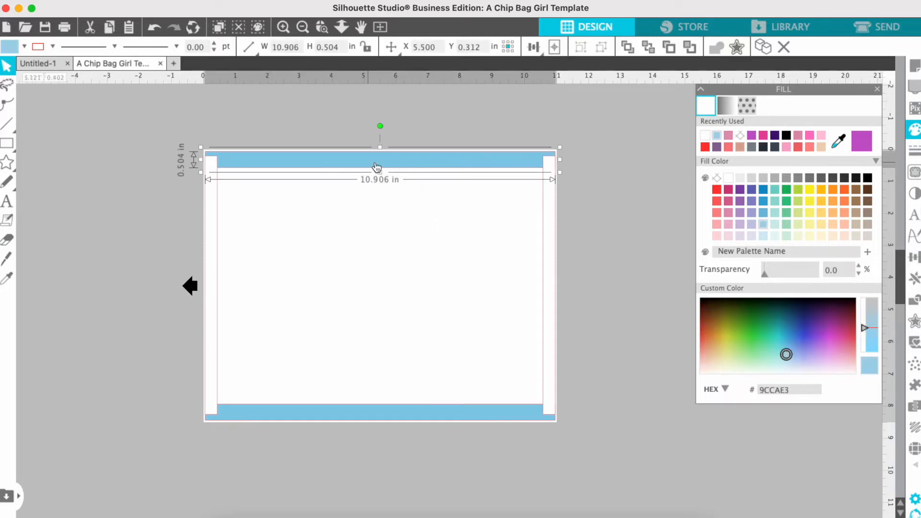
{"action": "left_click", "coordinate": [388, 413], "text": "shift"}
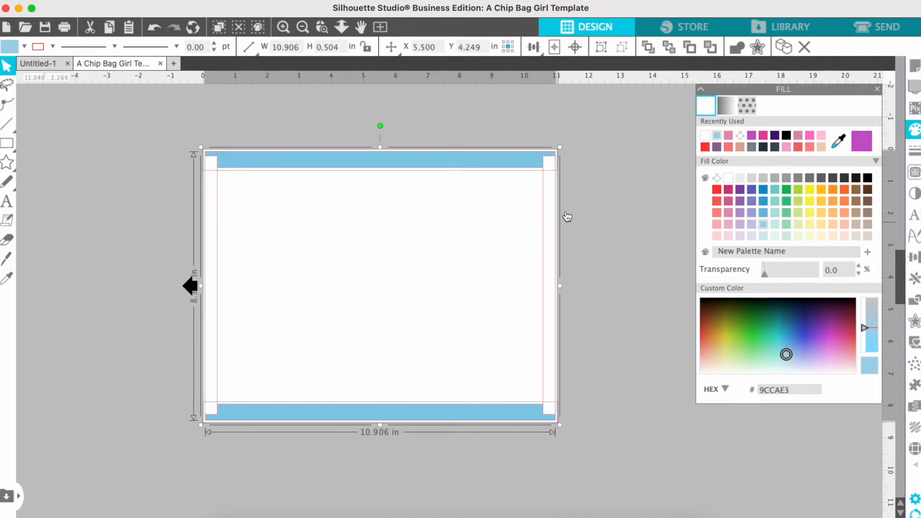
{"action": "right_click", "coordinate": [581, 157]}
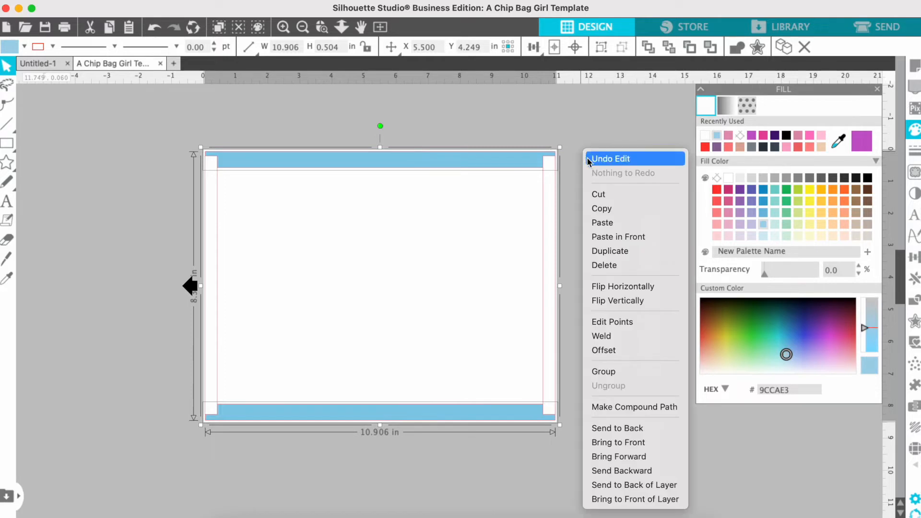
{"action": "left_click", "coordinate": [624, 442]}
{"action": "left_click", "coordinate": [612, 260]}
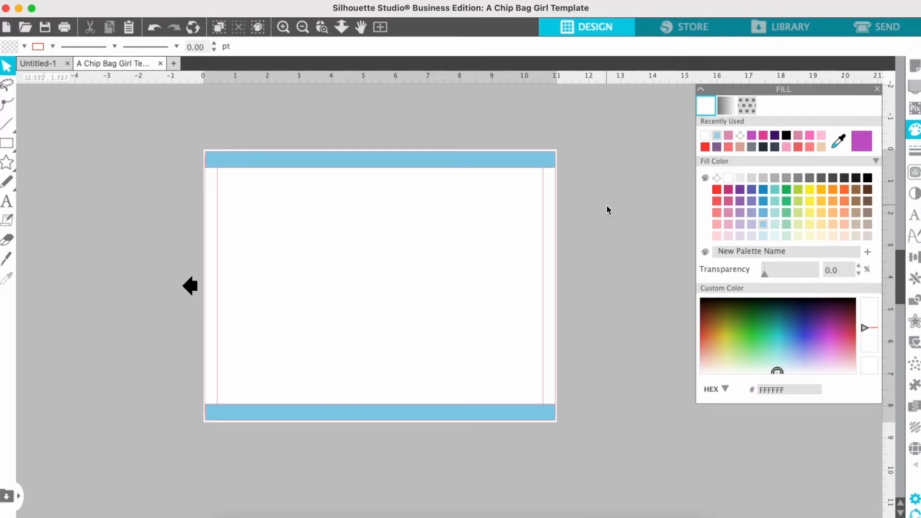
Step: Draw a rectangle from the page's upper edge, stretch it to about 8.34 in high, and set its width to 4.88 in
{"action": "left_click", "coordinate": [15, 142]}
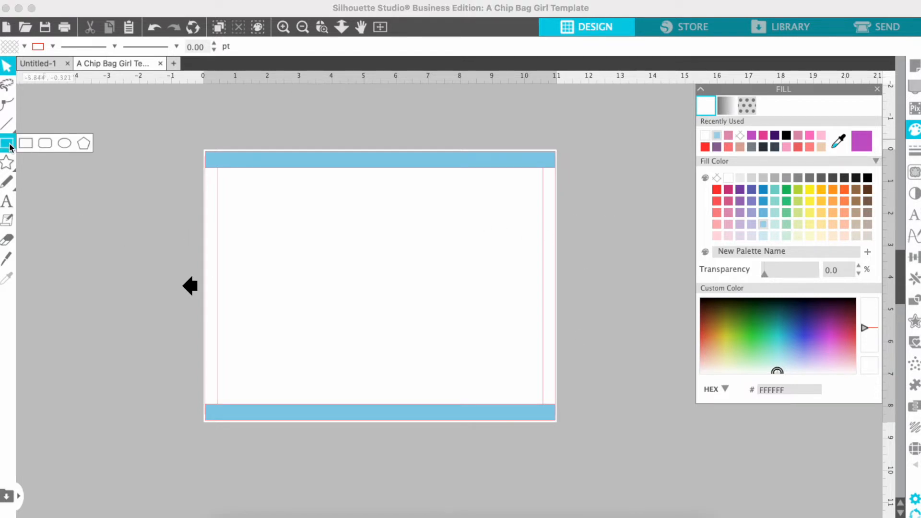
{"action": "left_click", "coordinate": [26, 143]}
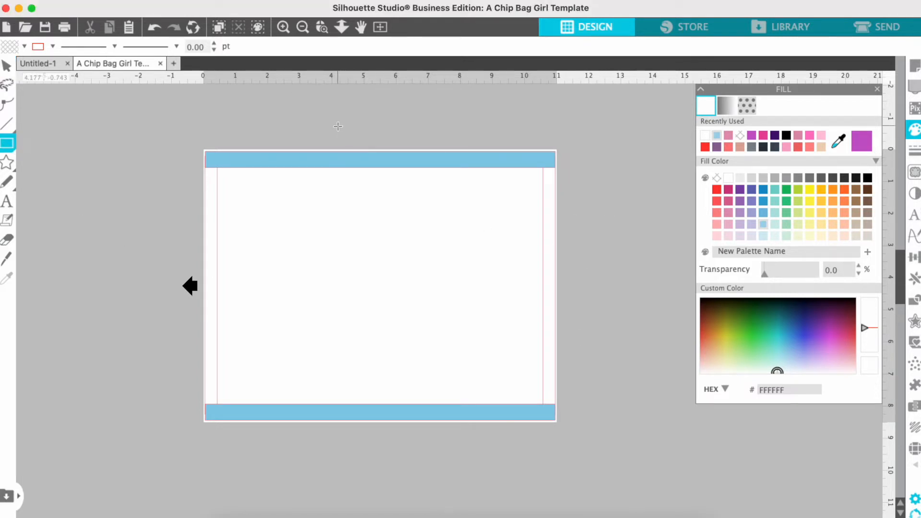
{"action": "left_click_drag", "start_coordinate": [332, 121], "coordinate": [381, 212]}
{"action": "left_click_drag", "start_coordinate": [382, 136], "coordinate": [372, 164]}
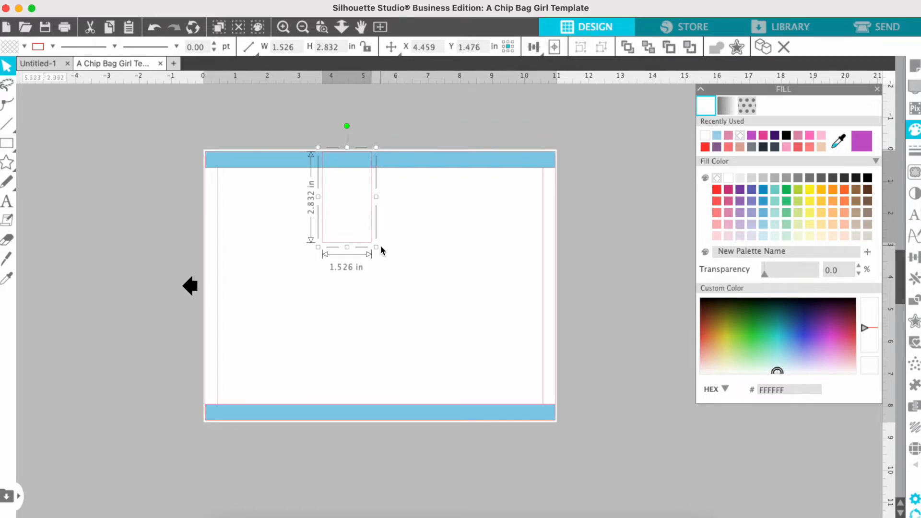
{"action": "left_click_drag", "start_coordinate": [375, 246], "coordinate": [418, 452]}
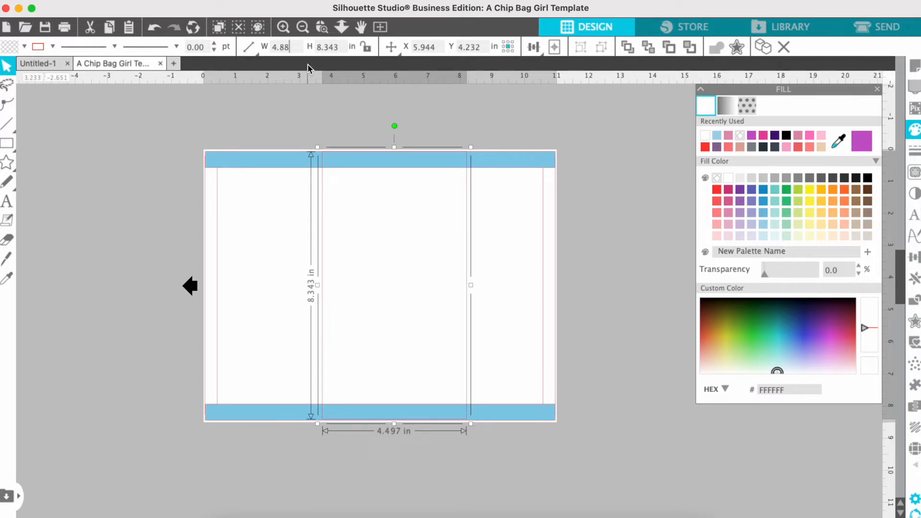
{"action": "key", "text": "Return"}
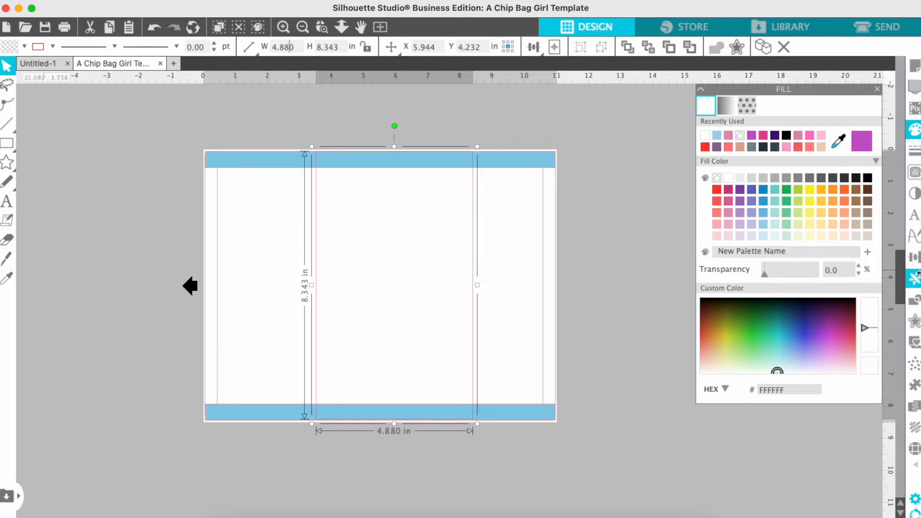
Step: Center the 4.88 in wide rectangle on the page
{"action": "left_click", "coordinate": [914, 259]}
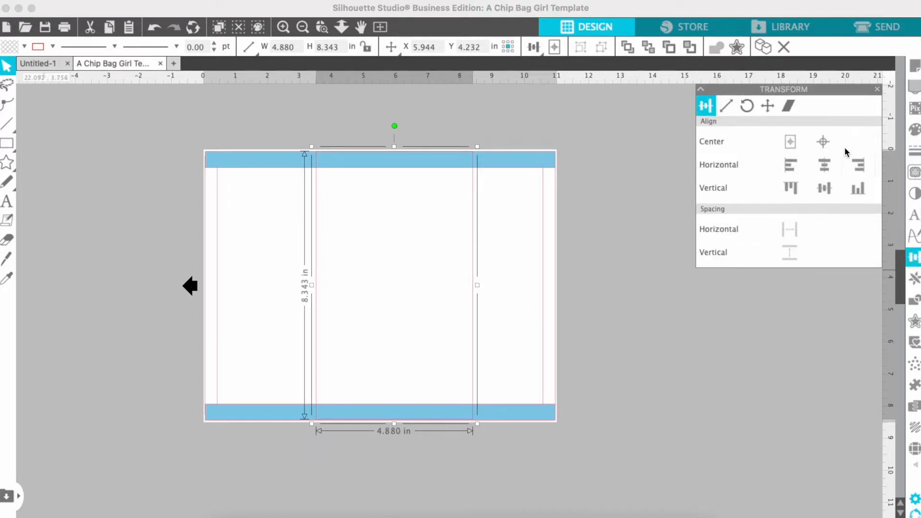
{"action": "left_click", "coordinate": [829, 149]}
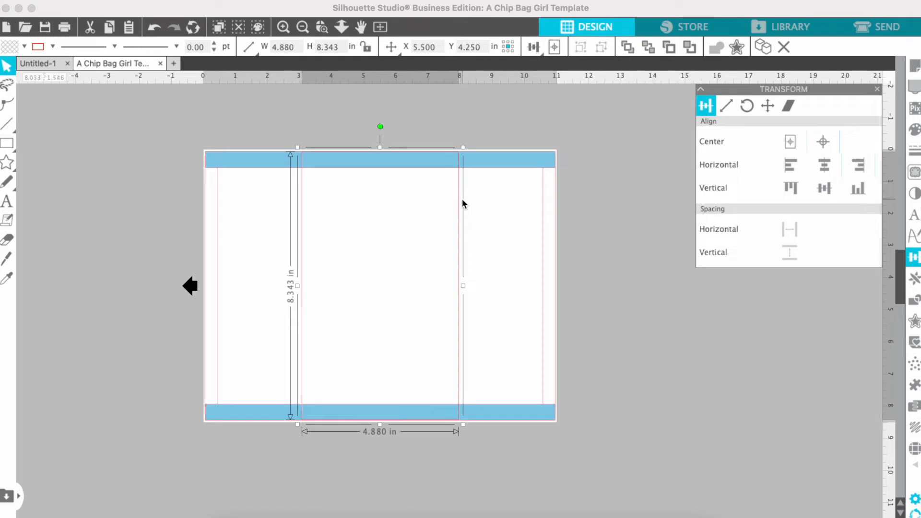
{"action": "left_click", "coordinate": [617, 189]}
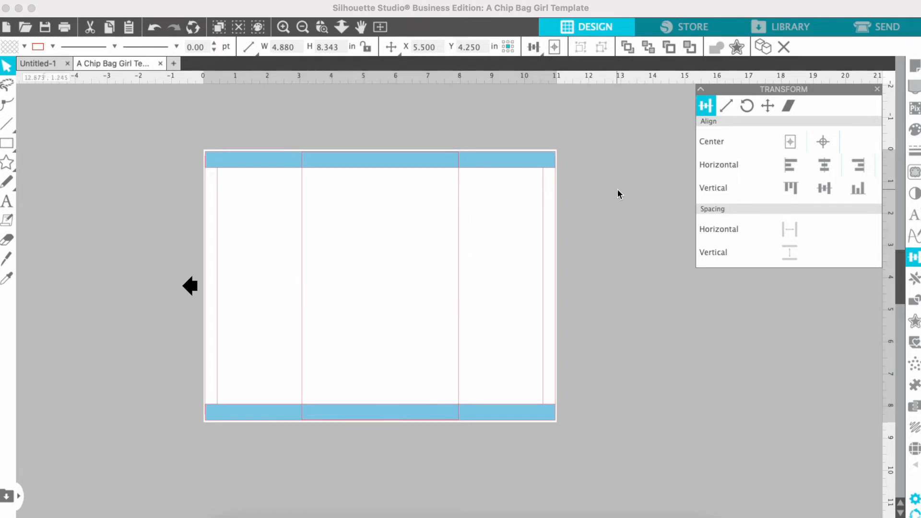
Step: Send the centered 4.88 in wide rectangle to the back, behind both blue strips
{"action": "left_click", "coordinate": [458, 223]}
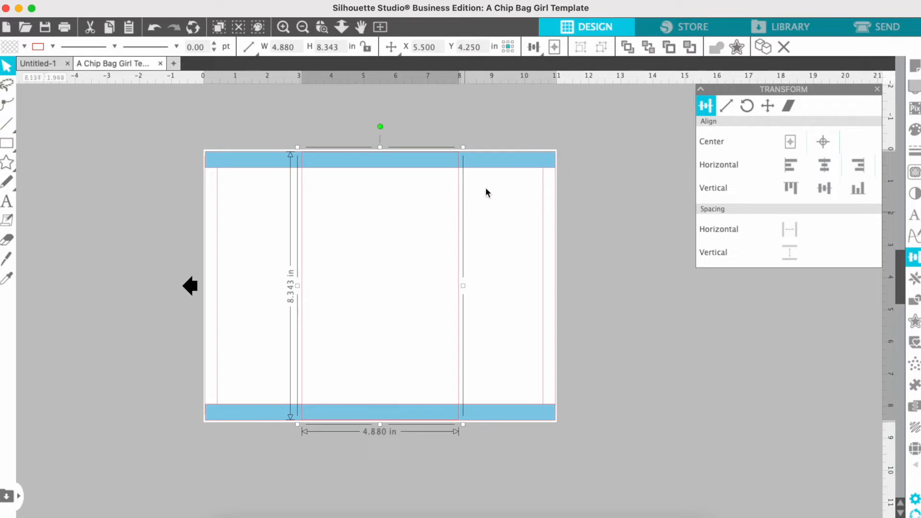
{"action": "right_click", "coordinate": [610, 137]}
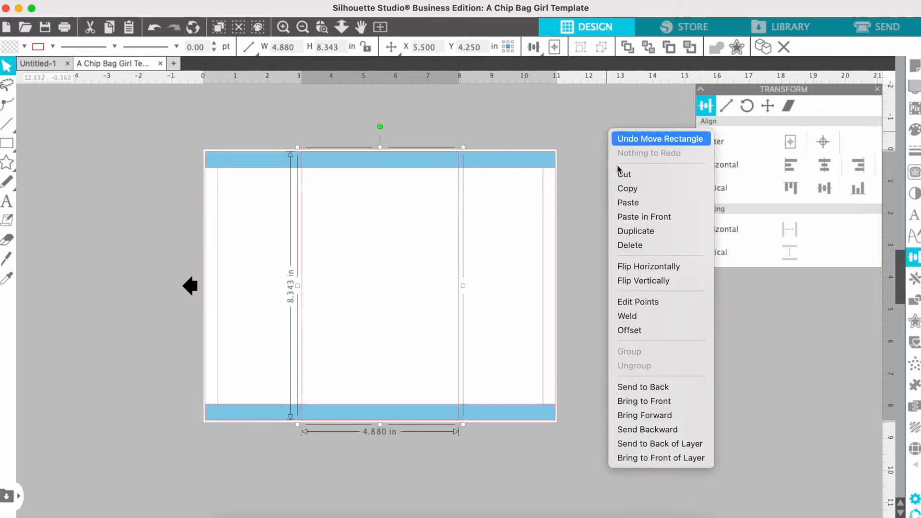
{"action": "left_click", "coordinate": [657, 387]}
{"action": "left_click", "coordinate": [637, 303]}
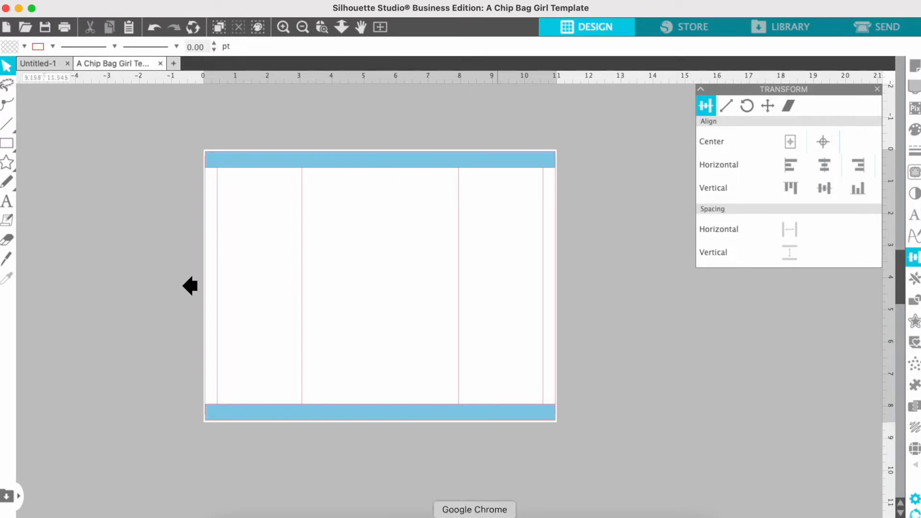
Step: Switch to Google Chrome and search Google Images for "purple glitter background"
{"action": "left_click", "coordinate": [474, 516]}
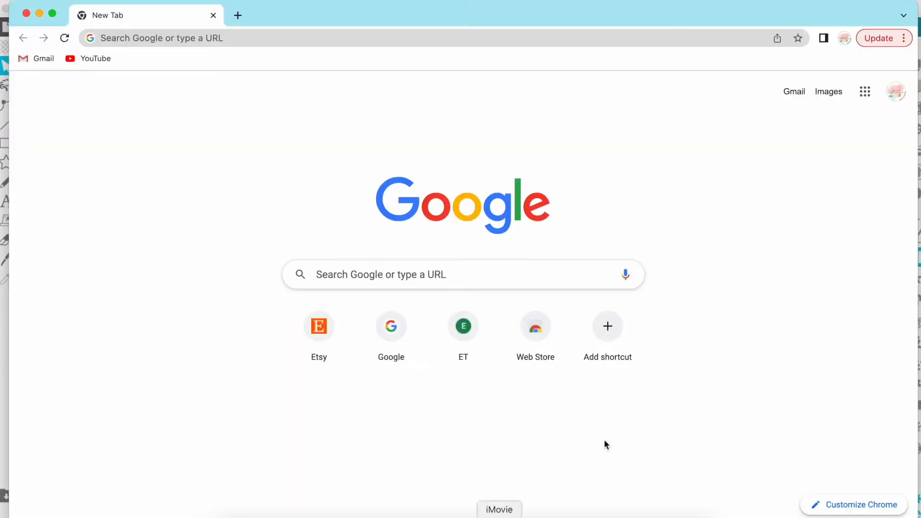
{"action": "left_click", "coordinate": [475, 274]}
{"action": "type", "text": "pur"}
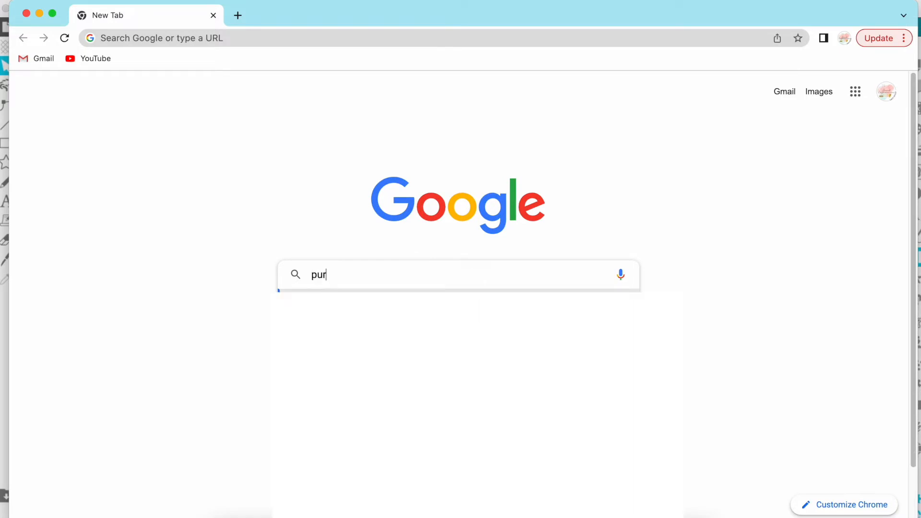
{"action": "type", "text": "ple glitter background"}
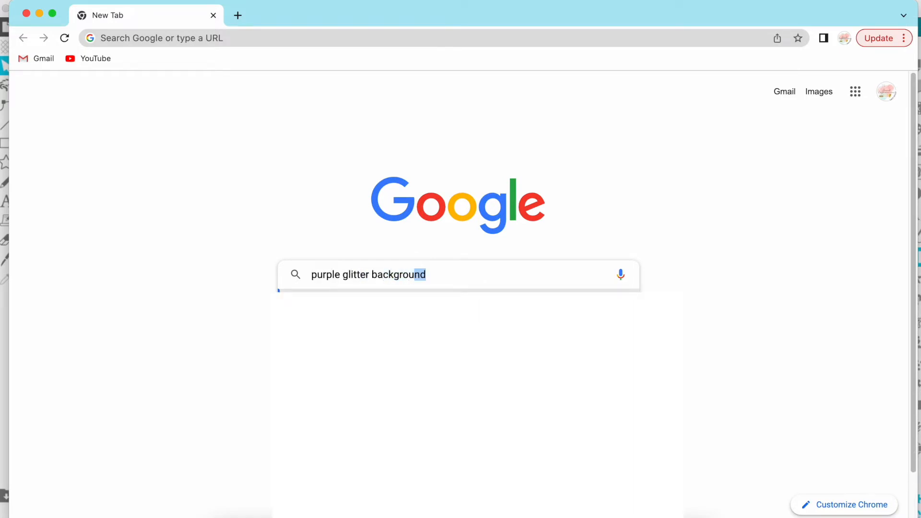
{"action": "key", "text": "Return"}
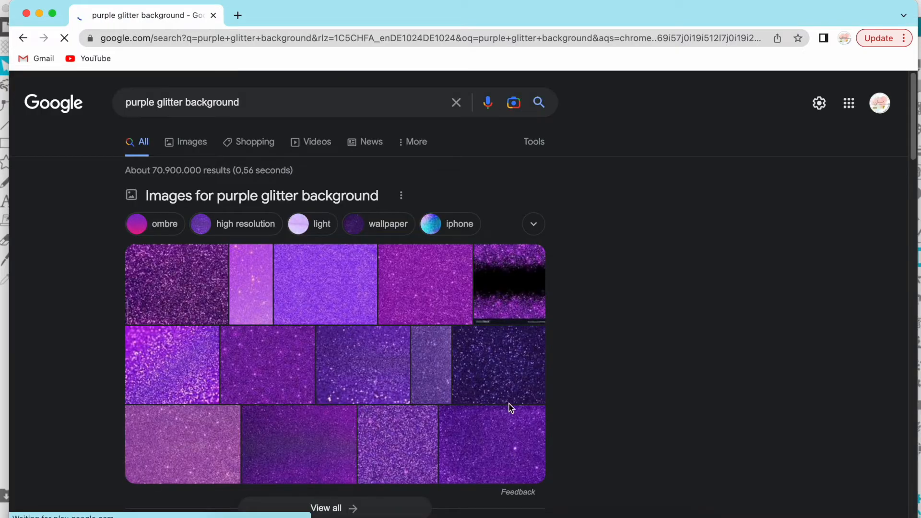
{"action": "left_click", "coordinate": [194, 143]}
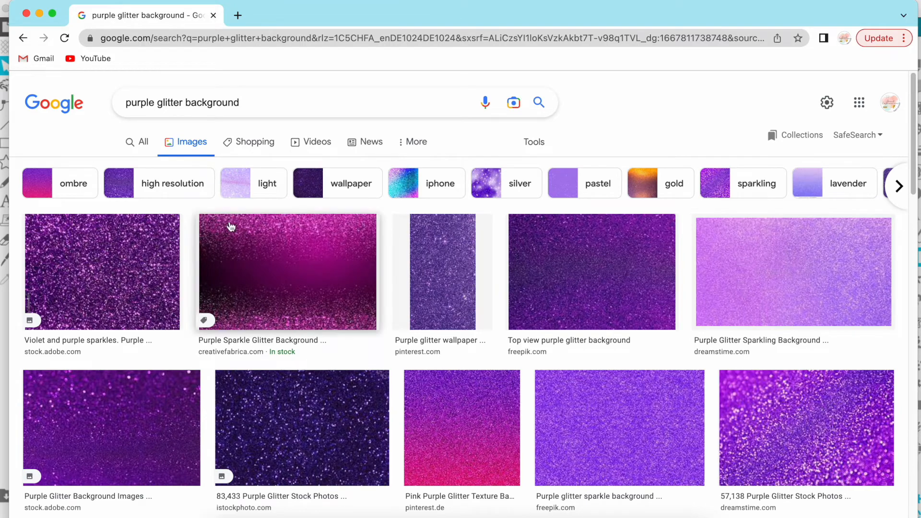
Step: Preview several purple glitter images from the results to compare their color and texture
{"action": "left_click", "coordinate": [133, 283]}
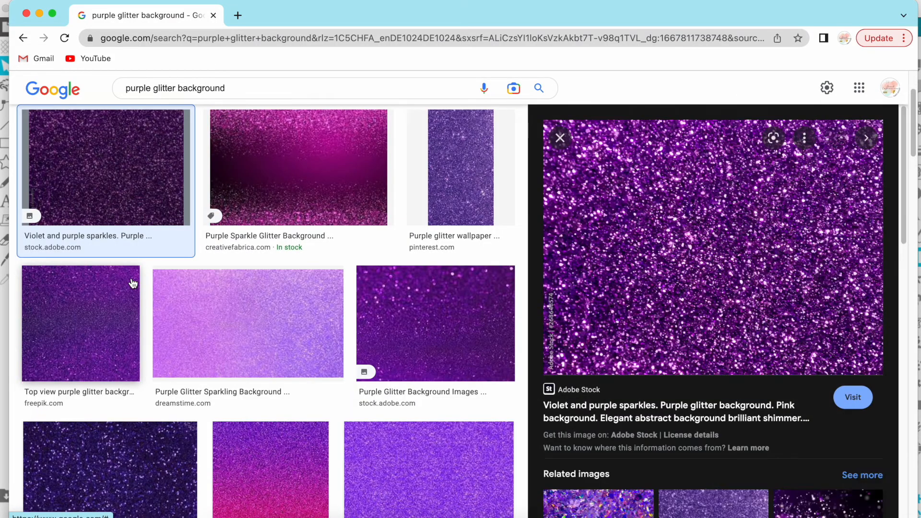
{"action": "left_click", "coordinate": [297, 190]}
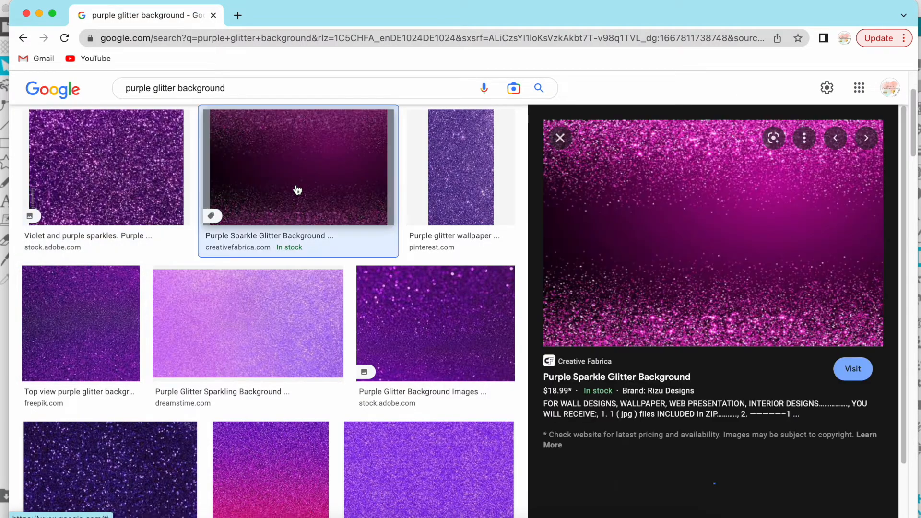
{"action": "left_click", "coordinate": [135, 182]}
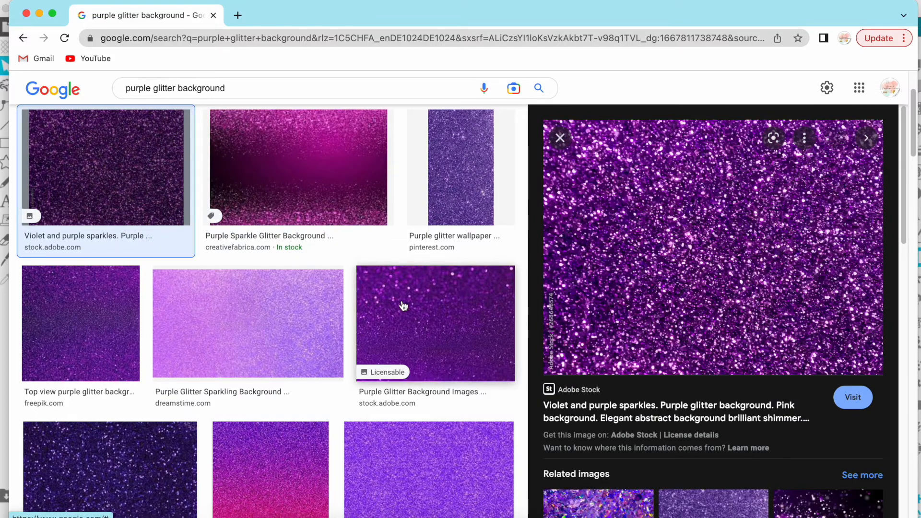
{"action": "left_click", "coordinate": [403, 306]}
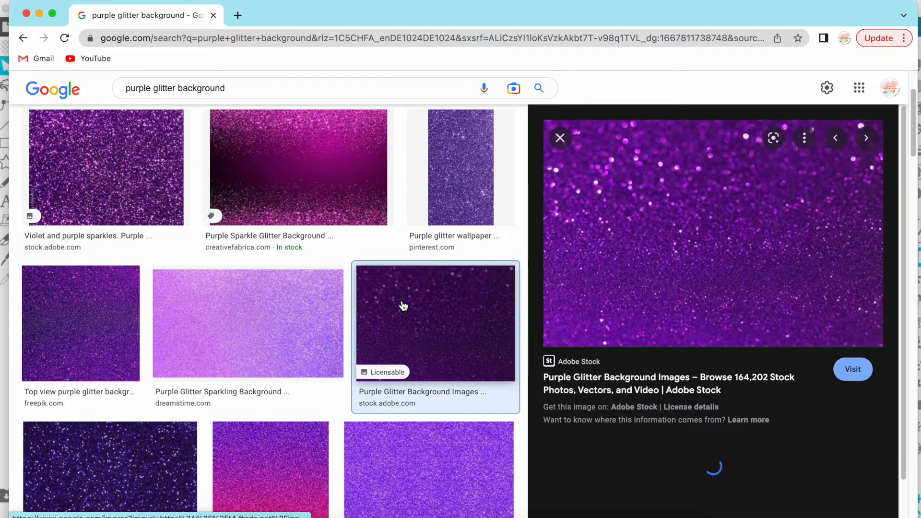
{"action": "left_click", "coordinate": [426, 450]}
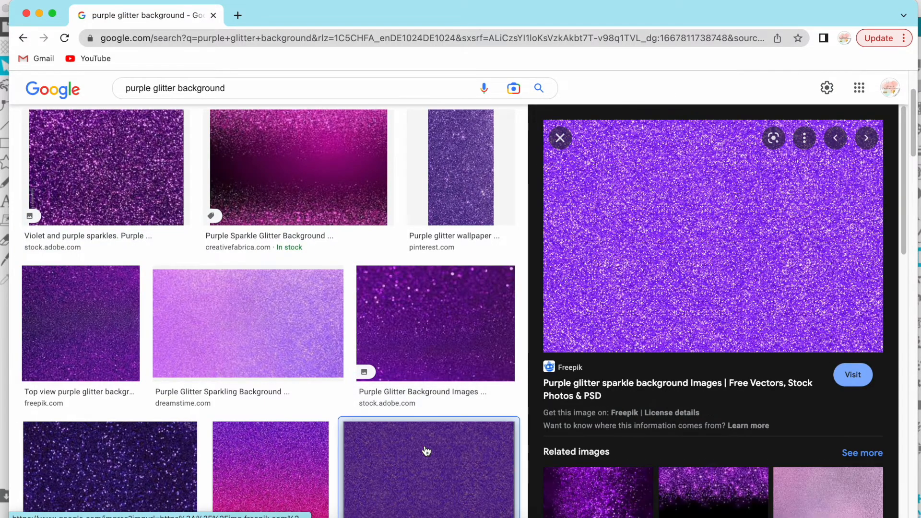
{"action": "left_click", "coordinate": [124, 176]}
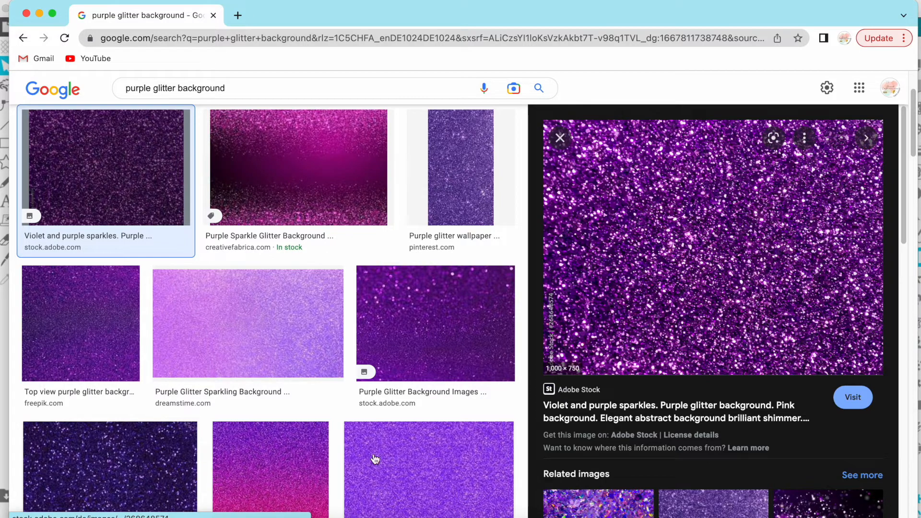
{"action": "left_click", "coordinate": [295, 461]}
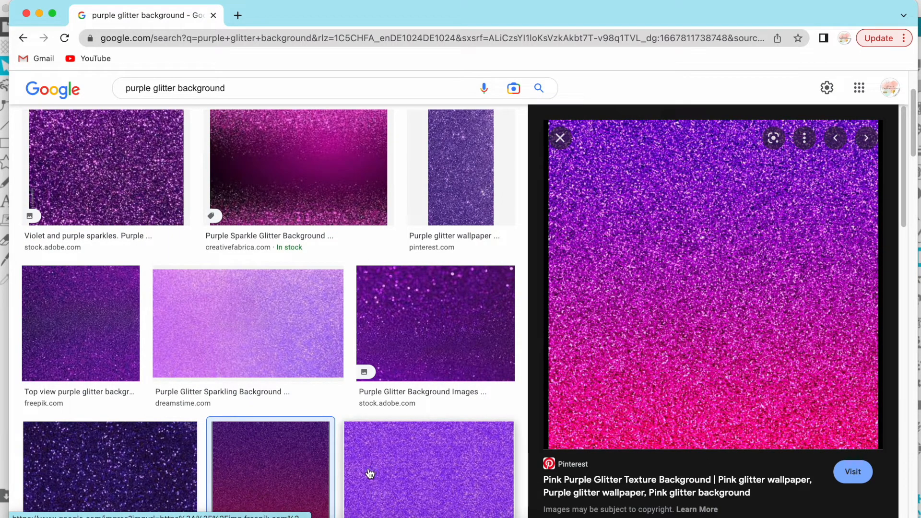
Step: Copy the Adobe Stock "Violet and purple sparkles" image from its enlarged preview
{"action": "left_click", "coordinate": [165, 181]}
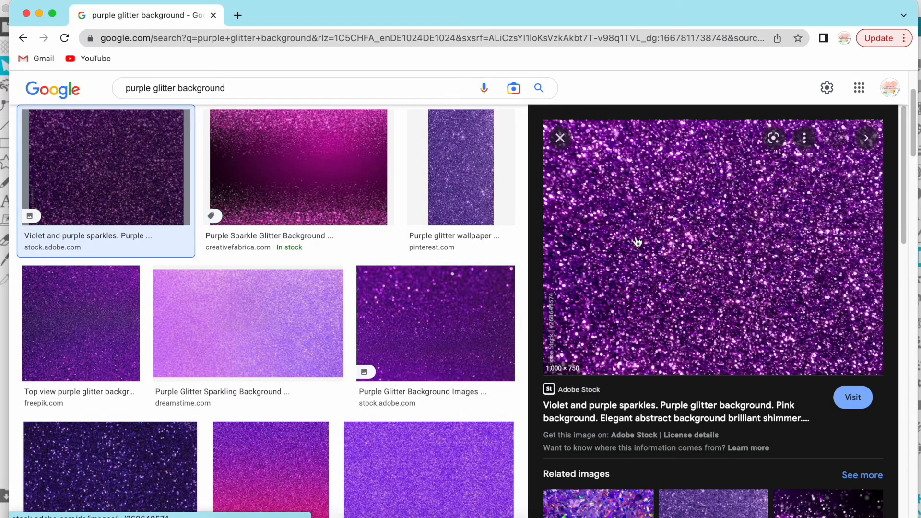
{"action": "right_click", "coordinate": [643, 209]}
{"action": "left_click", "coordinate": [679, 347]}
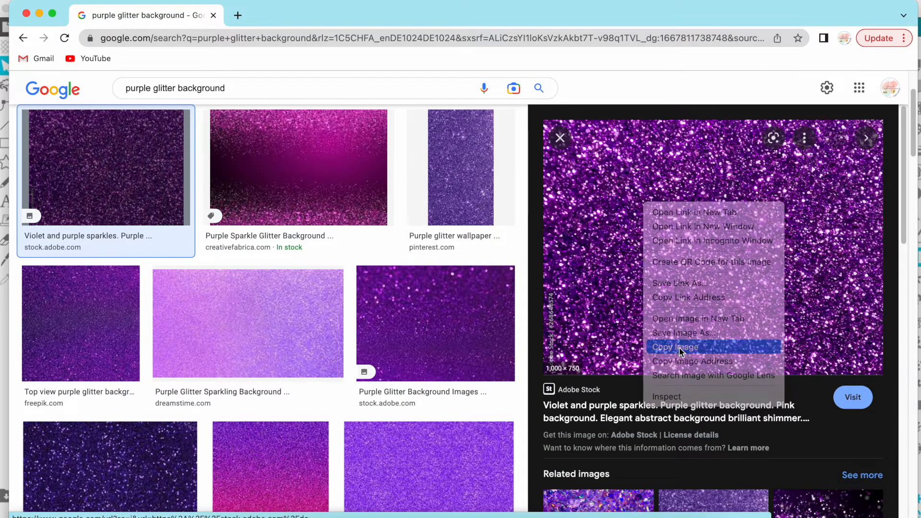
Step: Switch back to Silhouette Studio and paste the purple glitter image into the template document
{"action": "left_click", "coordinate": [524, 514]}
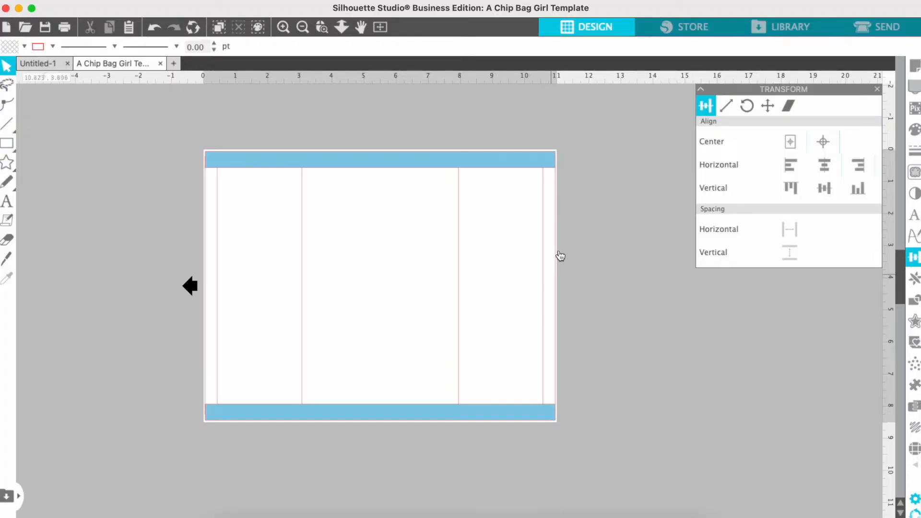
{"action": "right_click", "coordinate": [599, 155]}
{"action": "left_click", "coordinate": [612, 219]}
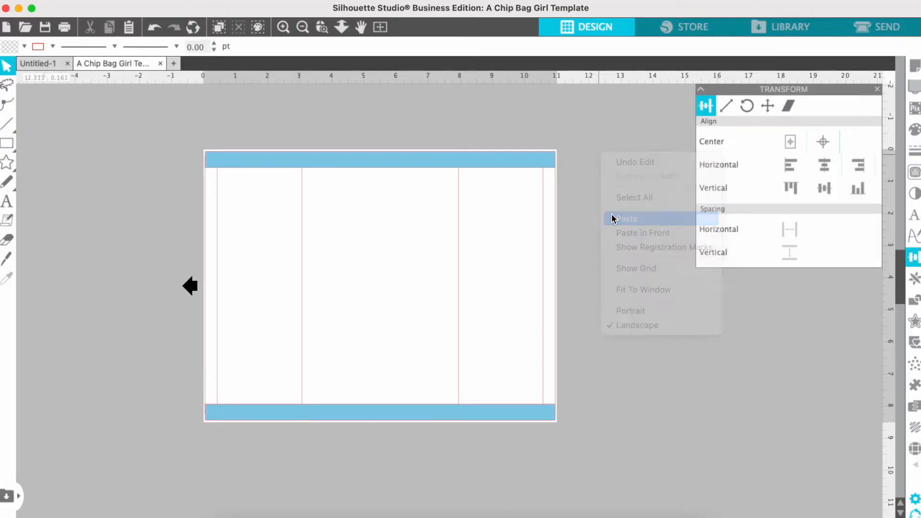
Step: Enlarge the purple glitter image to about 10.48 × 7.86 in and park it off the page on the left
{"action": "left_click_drag", "start_coordinate": [524, 268], "coordinate": [393, 217]}
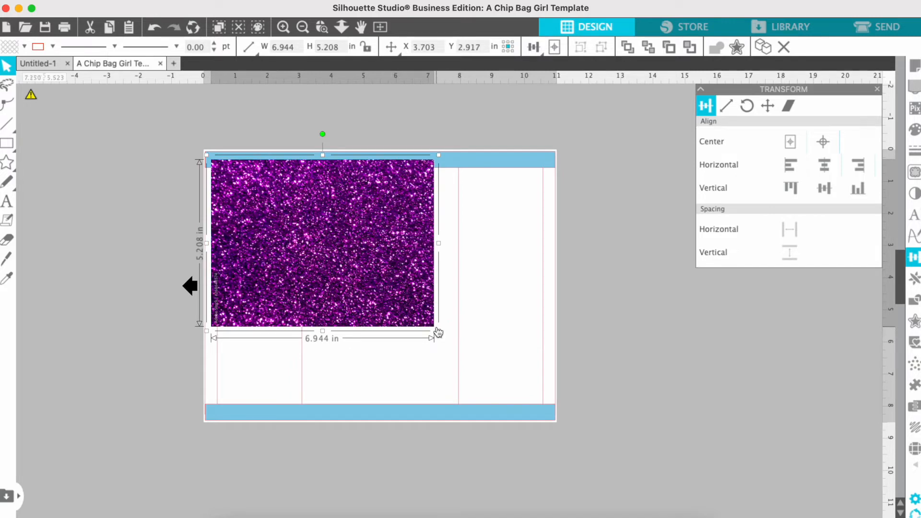
{"action": "left_click_drag", "start_coordinate": [436, 331], "coordinate": [545, 419]}
{"action": "left_click_drag", "start_coordinate": [489, 329], "coordinate": [110, 168]}
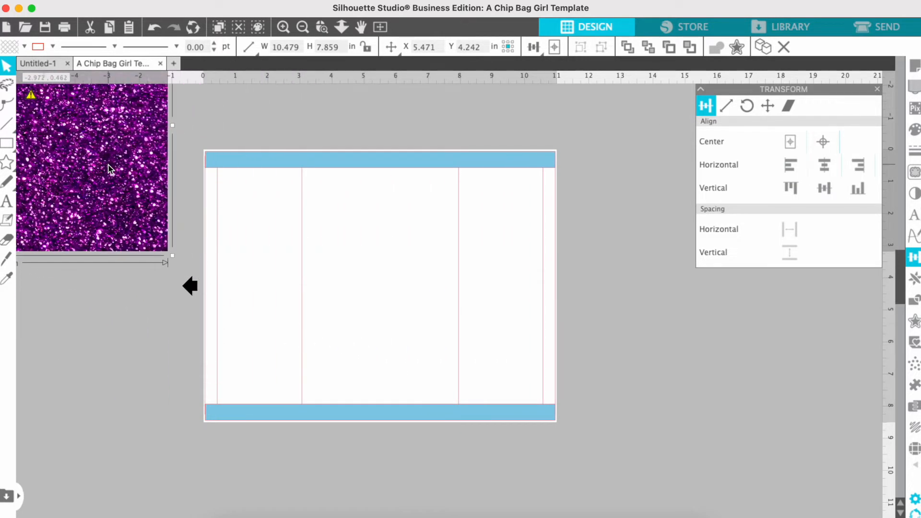
{"action": "left_click", "coordinate": [219, 108]}
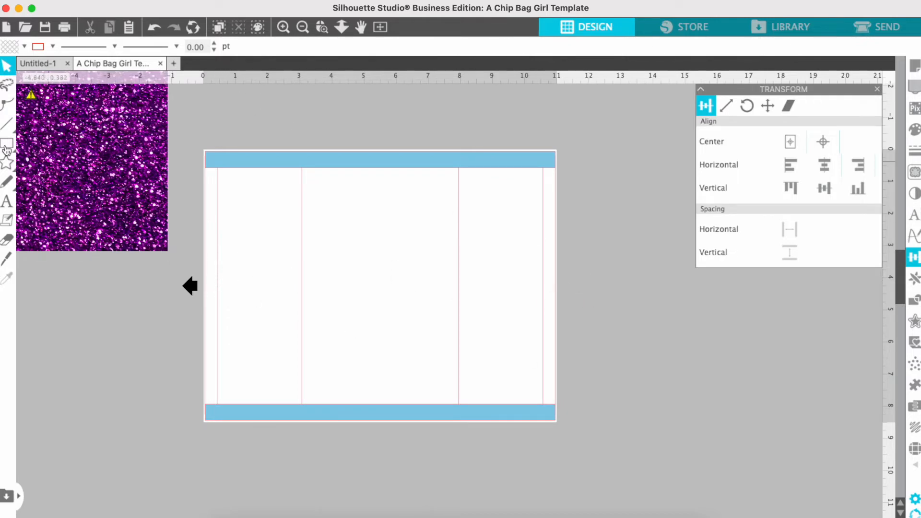
Step: Draw a horizontal rectangle about 10.66 × 1.73 in across the template's middle and center it on the page
{"action": "mouse_move", "coordinate": [8, 149]}
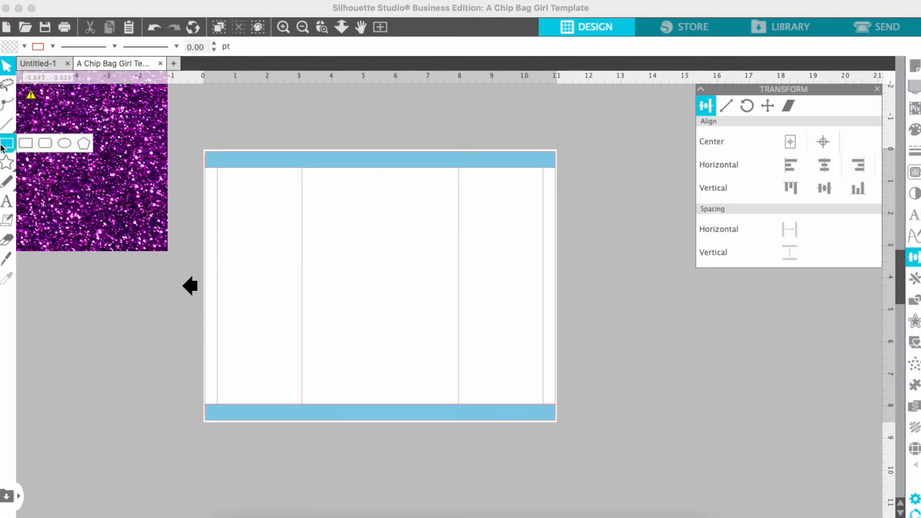
{"action": "left_click", "coordinate": [25, 143]}
{"action": "left_click_drag", "start_coordinate": [210, 259], "coordinate": [551, 312]}
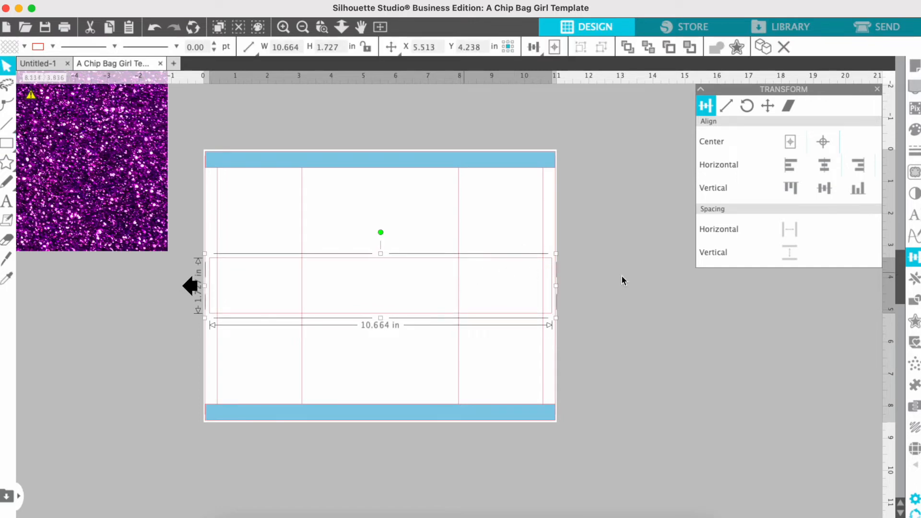
{"action": "left_click", "coordinate": [827, 145]}
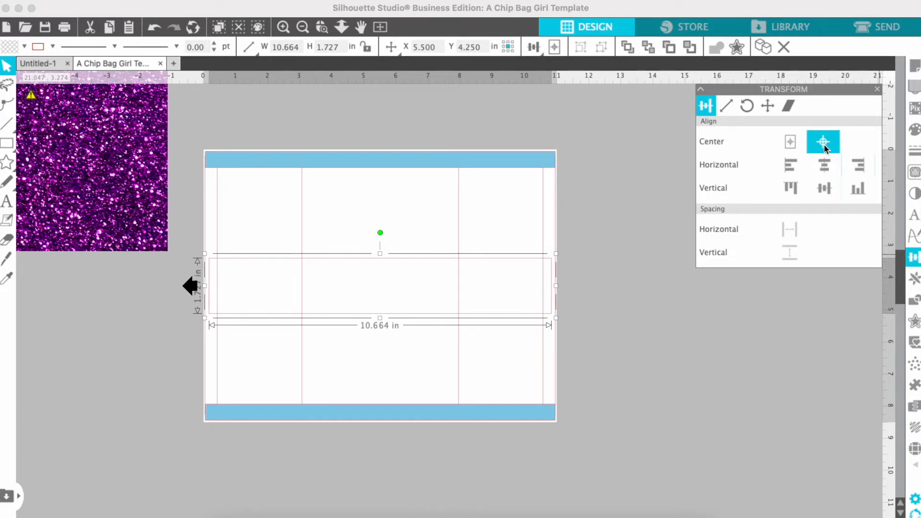
{"action": "left_click", "coordinate": [622, 185]}
Step: Move the parked purple glitter image down and closer to the page's left edge
{"action": "left_click_drag", "start_coordinate": [77, 130], "coordinate": [93, 211]}
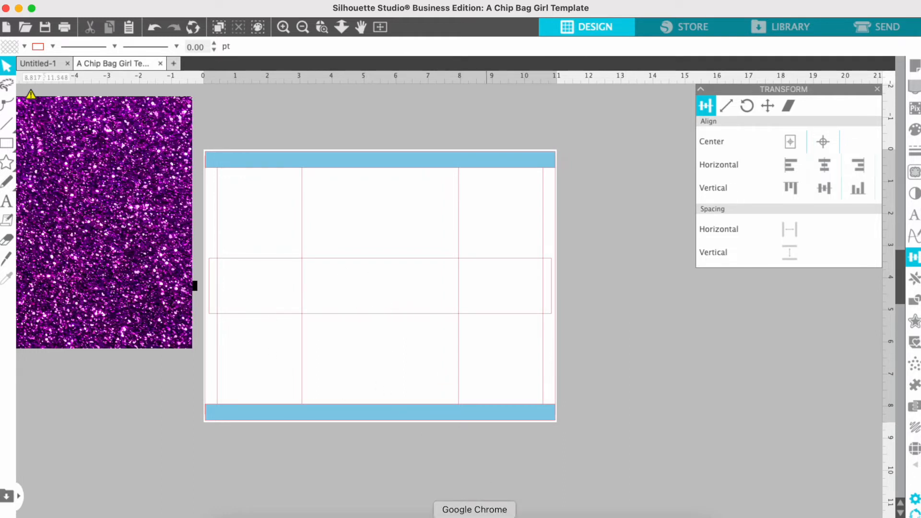
Step: Switch to Google Chrome and change the image search to "mint glitter background"
{"action": "left_click", "coordinate": [474, 516]}
{"action": "left_click", "coordinate": [154, 91]}
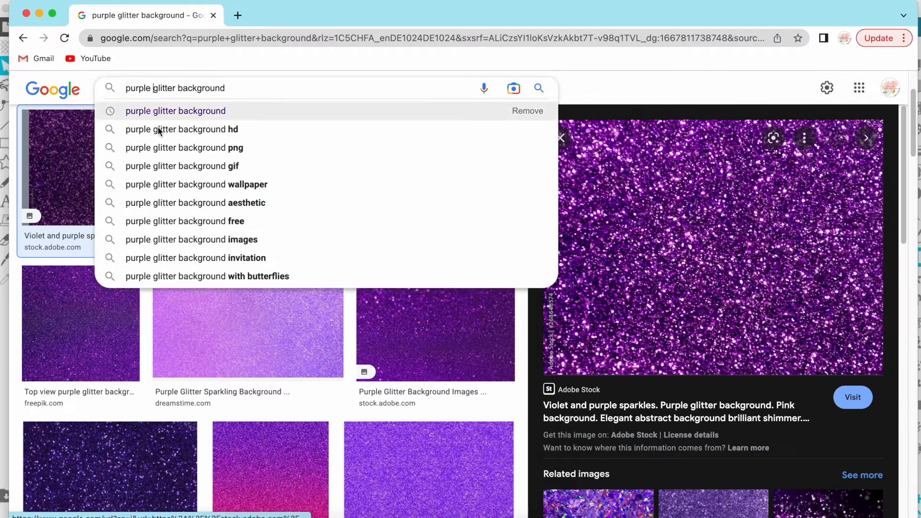
{"action": "key", "text": "BackSpace"}
{"action": "key", "text": "BackSpace"}
{"action": "key", "text": "BackSpace"}
{"action": "key", "text": "BackSpace"}
{"action": "key", "text": "BackSpace"}
{"action": "key", "text": "BackSpace"}
{"action": "key", "text": "BackSpace"}
{"action": "type", "text": "mint"}
{"action": "key", "text": "Return"}
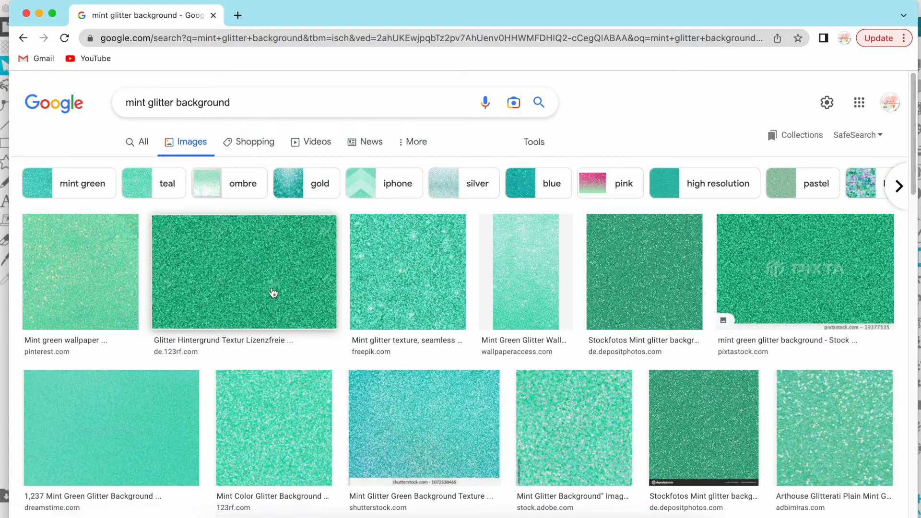
Step: Copy the Freepik "Mint glitter texture, seamless pattern" image and switch back to Silhouette Studio
{"action": "left_click", "coordinate": [97, 287]}
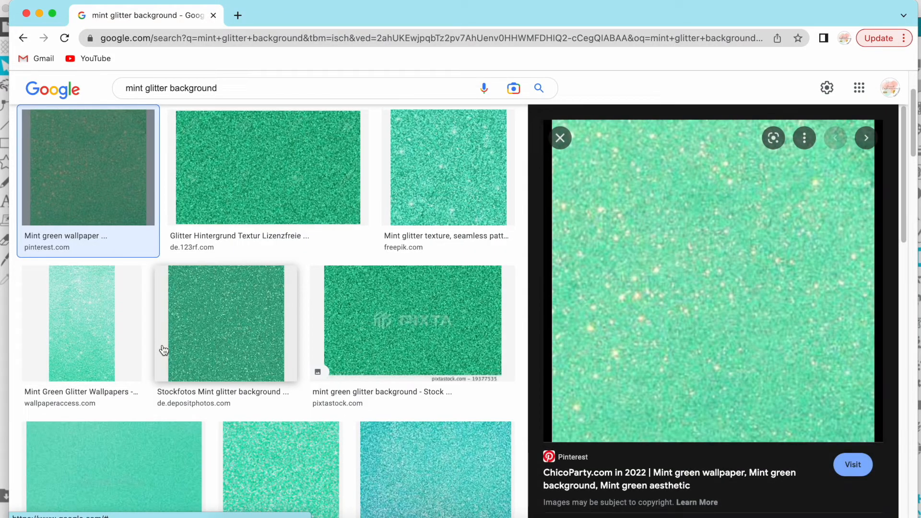
{"action": "left_click", "coordinate": [439, 219]}
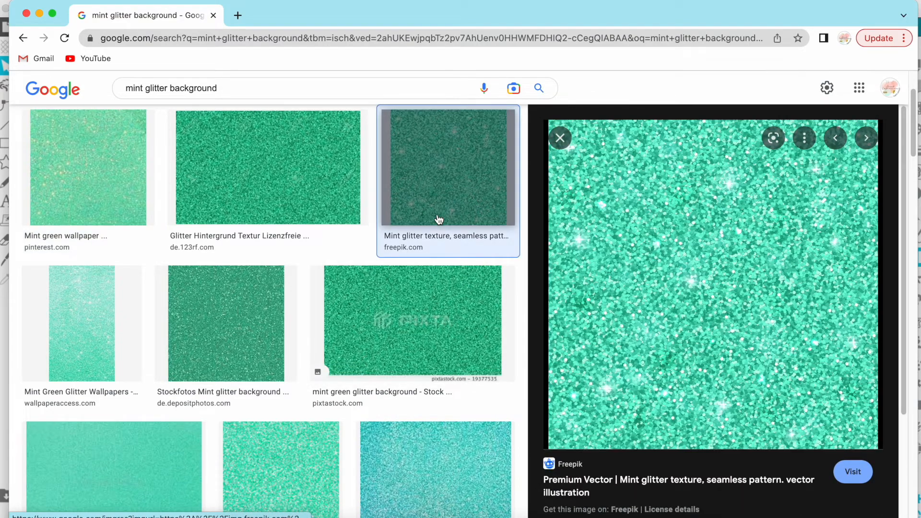
{"action": "right_click", "coordinate": [638, 259]}
{"action": "left_click", "coordinate": [670, 400]}
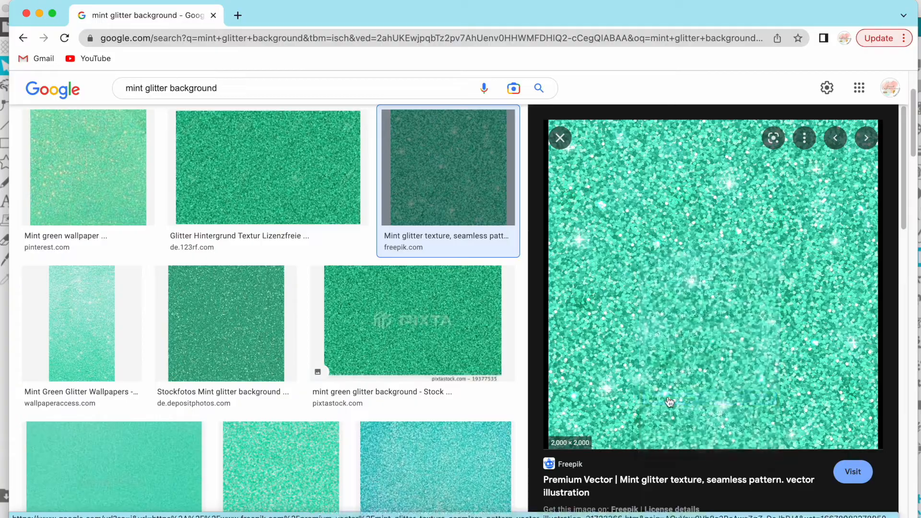
{"action": "left_click", "coordinate": [524, 514]}
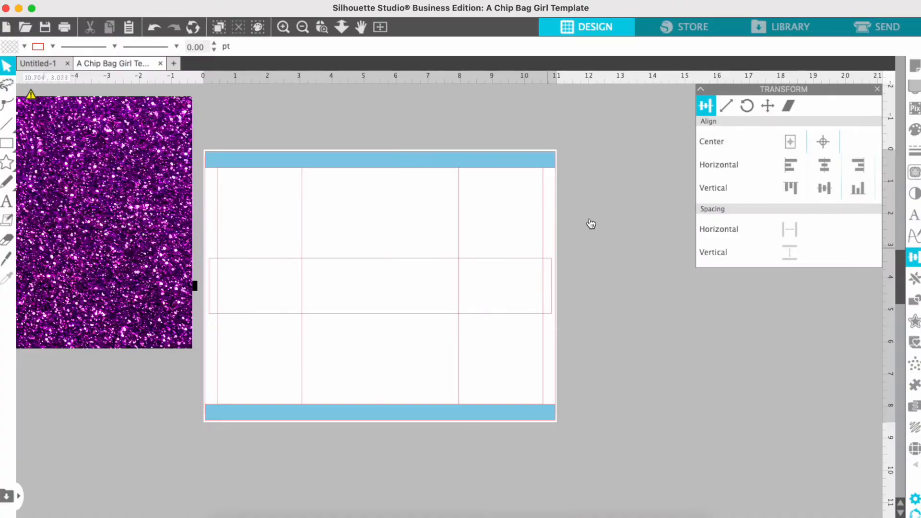
Step: Paste the mint glitter image onto the page and enlarge it to about 10.72 in square
{"action": "right_click", "coordinate": [605, 202]}
{"action": "left_click", "coordinate": [621, 272]}
{"action": "left_click_drag", "start_coordinate": [583, 172], "coordinate": [567, 284]}
{"action": "left_click_drag", "start_coordinate": [662, 167], "coordinate": [413, 477]}
{"action": "left_click_drag", "start_coordinate": [272, 437], "coordinate": [315, 264]}
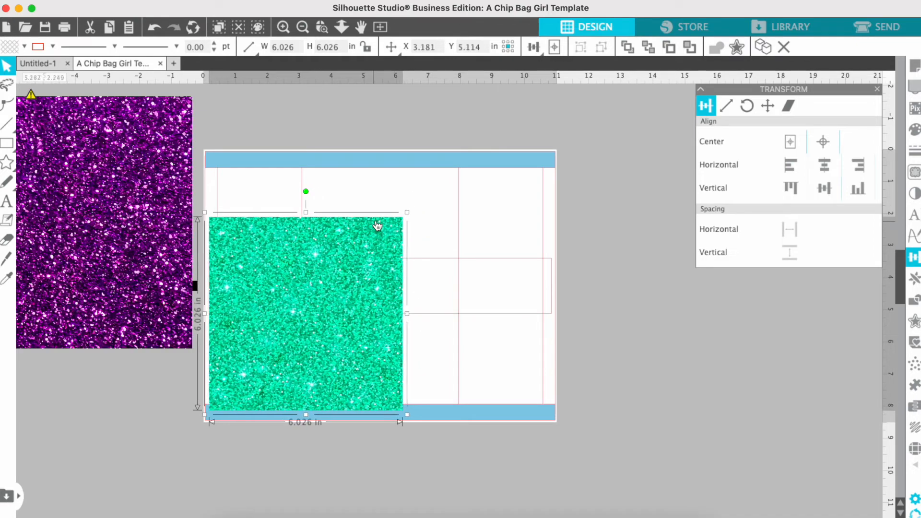
{"action": "left_click_drag", "start_coordinate": [407, 212], "coordinate": [597, 103]}
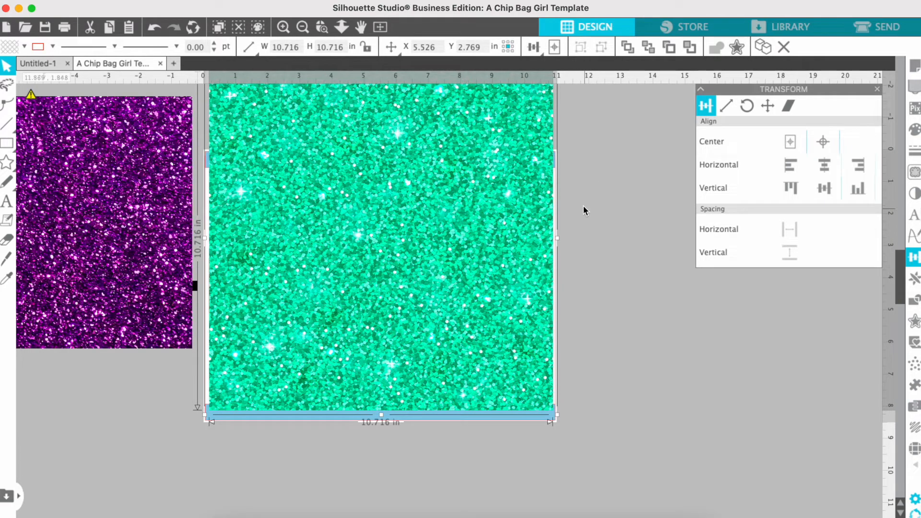
Step: Park the mint glitter image off the page, beyond its right edge
{"action": "scroll", "coordinate": [586, 204], "scroll_direction": "up", "scroll_amount": 1}
{"action": "scroll", "coordinate": [586, 203], "scroll_direction": "up", "scroll_amount": 1}
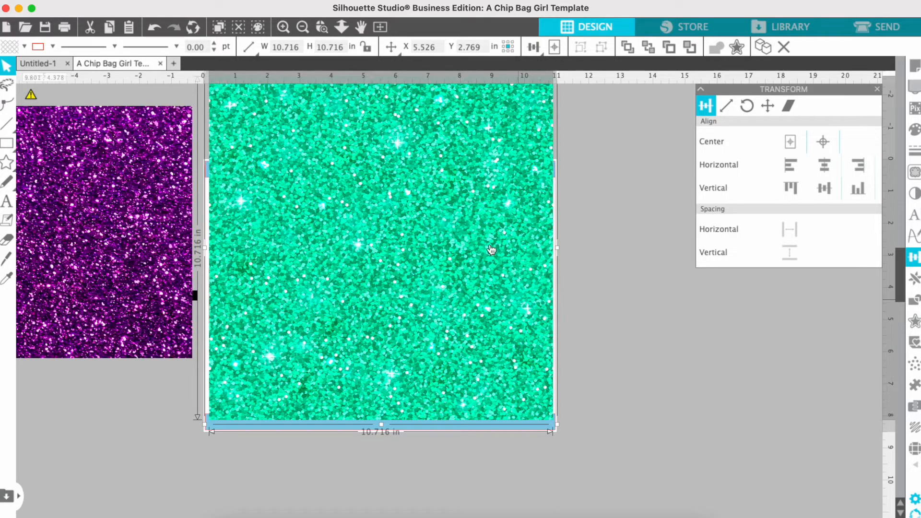
{"action": "left_click_drag", "start_coordinate": [382, 228], "coordinate": [786, 275]}
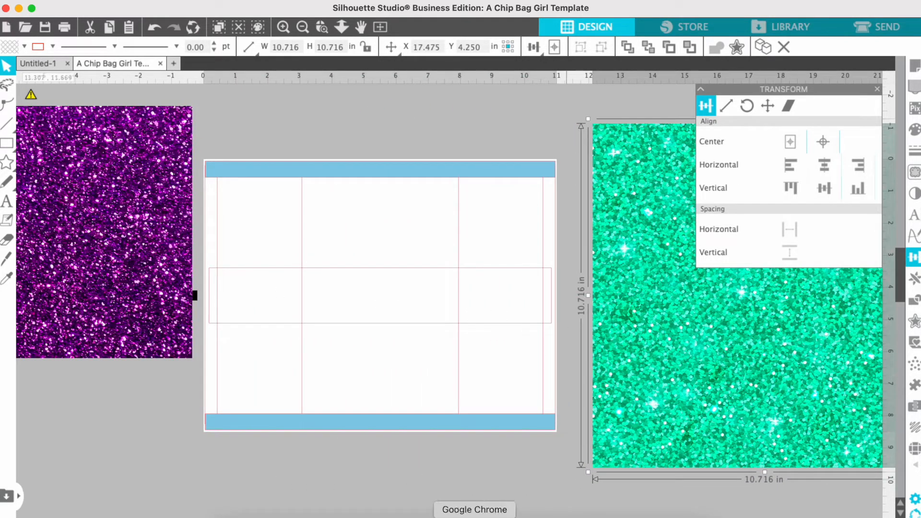
{"action": "left_click", "coordinate": [518, 472]}
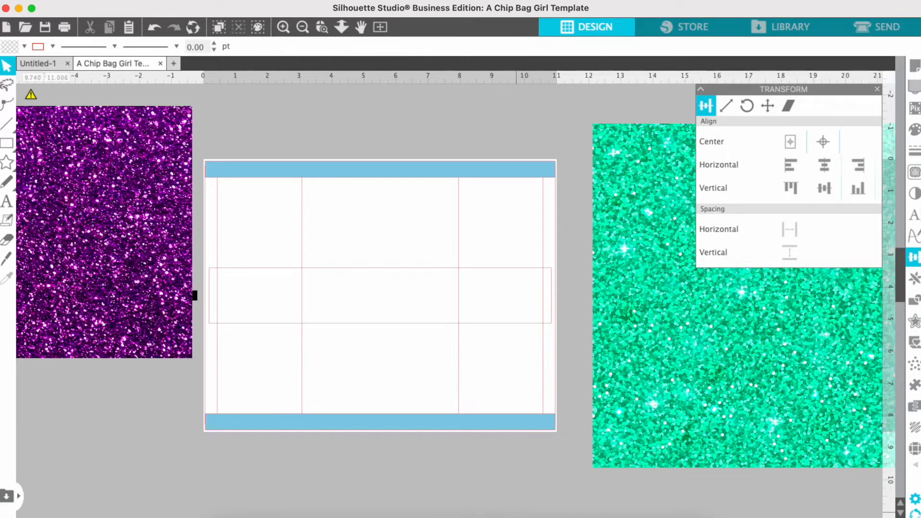
Step: Draw a rectangle about 10.50 × 3.90 in over the template's lower half and move it onto the mint glitter image
{"action": "scroll", "coordinate": [518, 473], "scroll_direction": "right", "scroll_amount": 3}
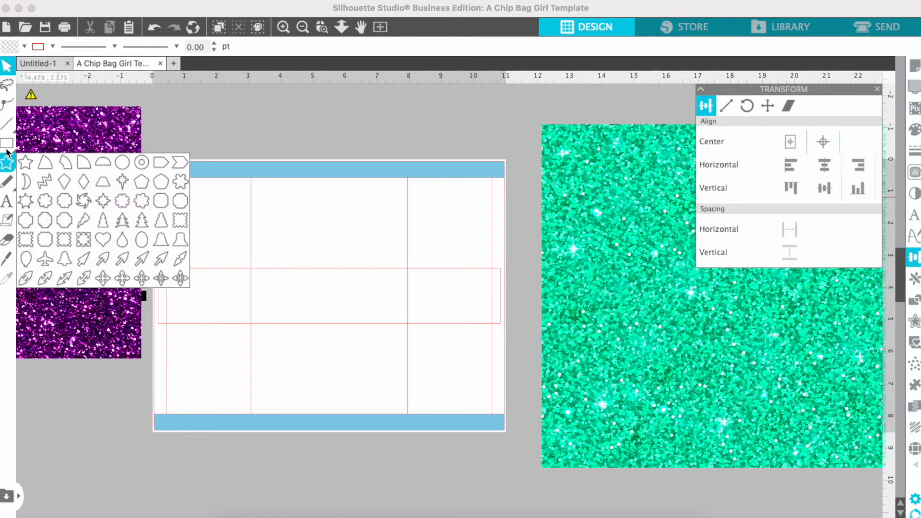
{"action": "left_click", "coordinate": [26, 143]}
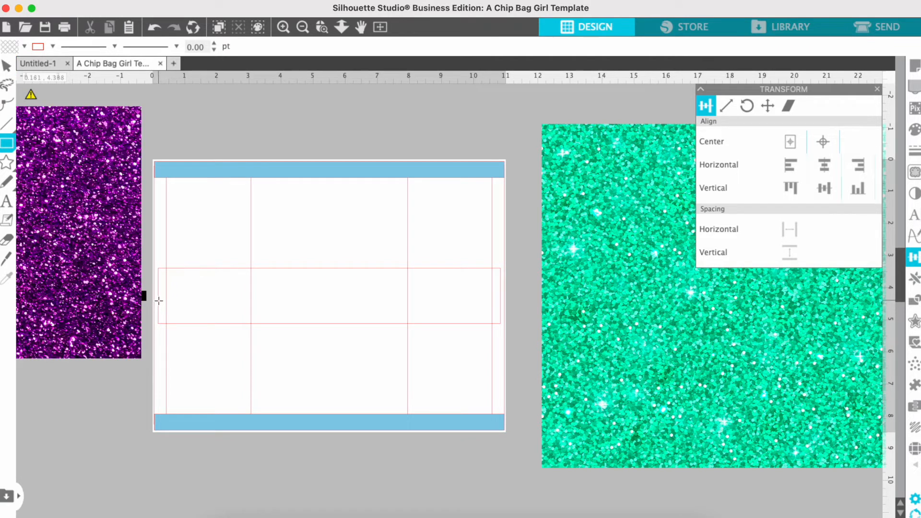
{"action": "left_click_drag", "start_coordinate": [160, 299], "coordinate": [497, 426]}
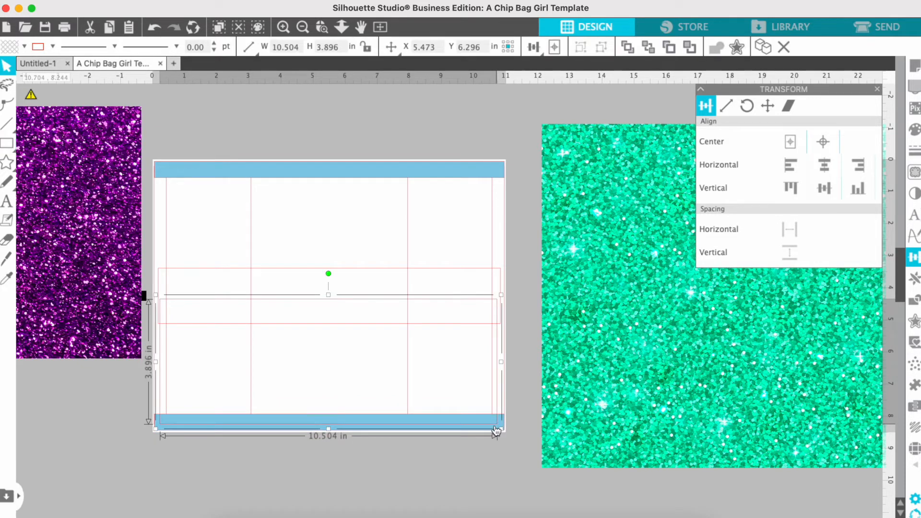
{"action": "mouse_move", "coordinate": [495, 428]}
{"action": "left_mouse_down"}
{"action": "mouse_move", "coordinate": [528, 449]}
{"action": "mouse_move", "coordinate": [763, 421]}
{"action": "mouse_move", "coordinate": [892, 425]}
{"action": "left_mouse_up"}
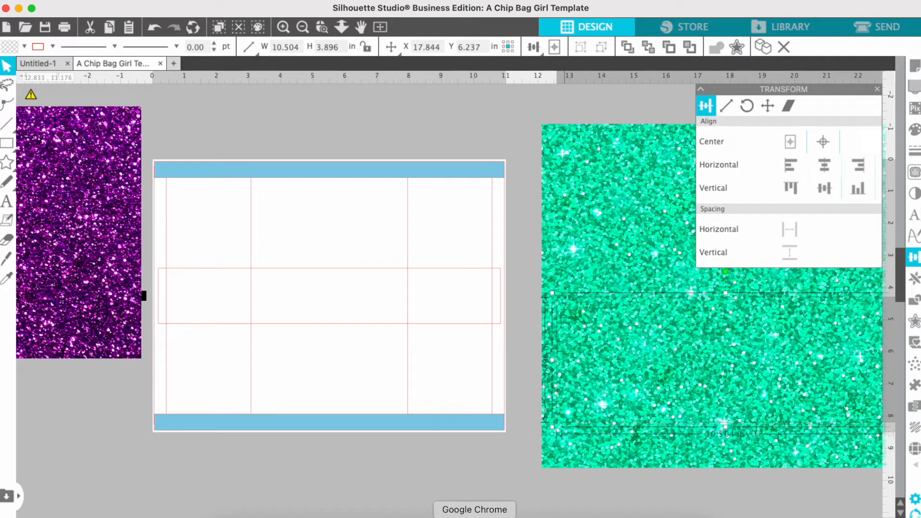
{"action": "left_click", "coordinate": [564, 505]}
Step: Nudge the mint glitter image right and enlarge it to about 11.10 in square so it covers the rectangle
{"action": "scroll", "coordinate": [522, 400], "scroll_direction": "right", "scroll_amount": 5}
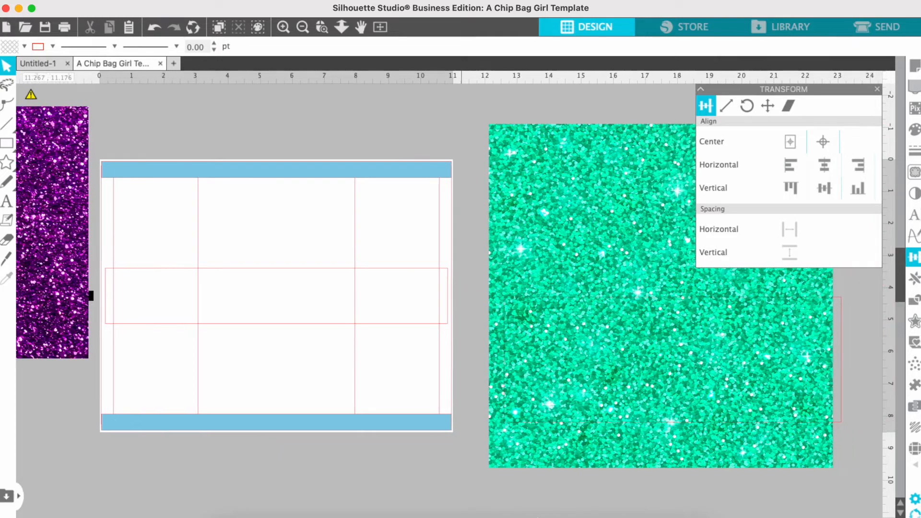
{"action": "left_click_drag", "start_coordinate": [462, 257], "coordinate": [468, 256]}
{"action": "left_click", "coordinate": [438, 302]}
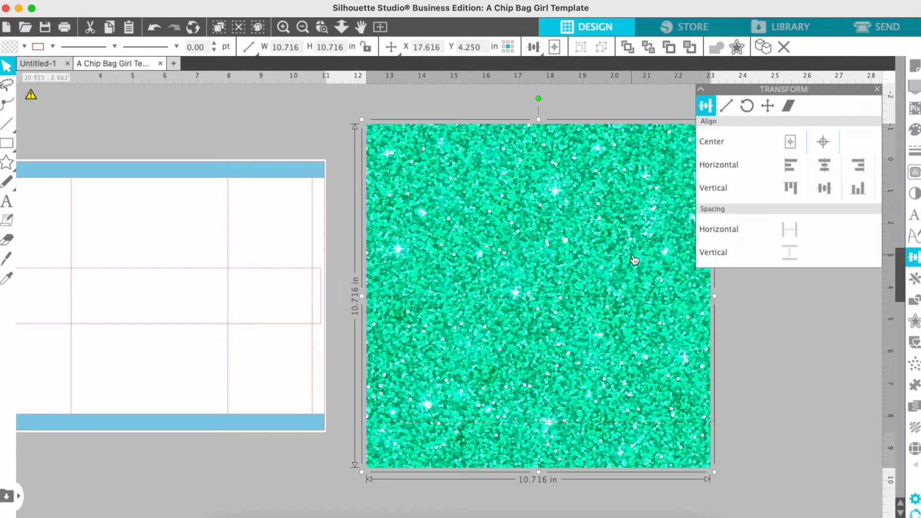
{"action": "left_click", "coordinate": [756, 341]}
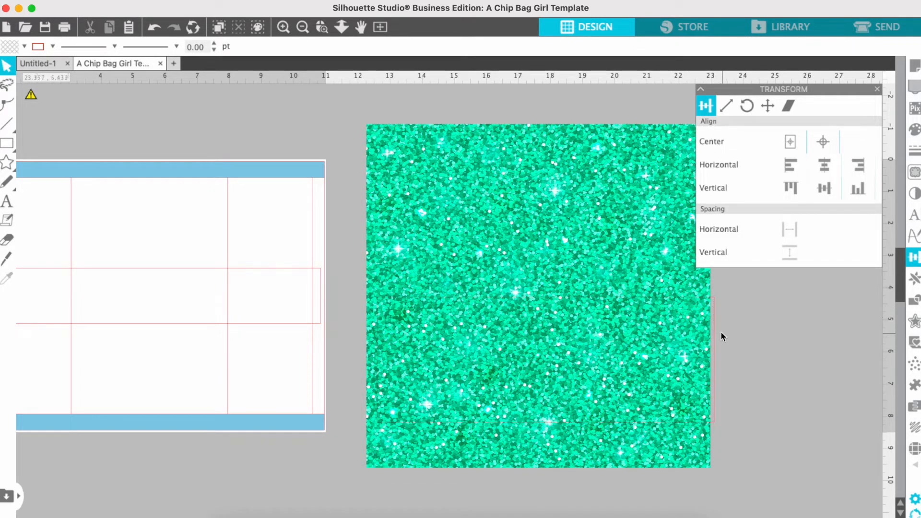
{"action": "left_click", "coordinate": [711, 463]}
{"action": "left_click_drag", "start_coordinate": [714, 474], "coordinate": [729, 482]}
Step: Crop the mint glitter image to the overlapping rectangle
{"action": "left_click_drag", "start_coordinate": [749, 371], "coordinate": [690, 372]}
{"action": "left_click", "coordinate": [914, 300]}
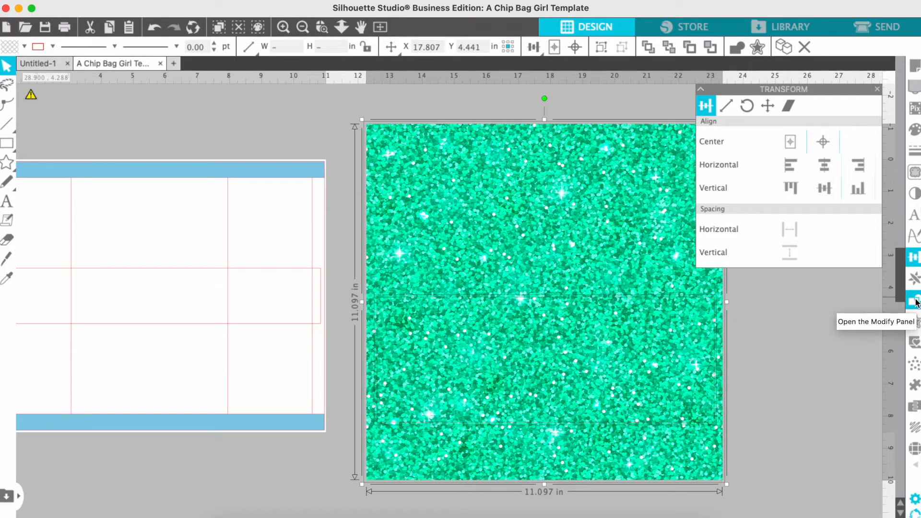
{"action": "left_click", "coordinate": [915, 301]}
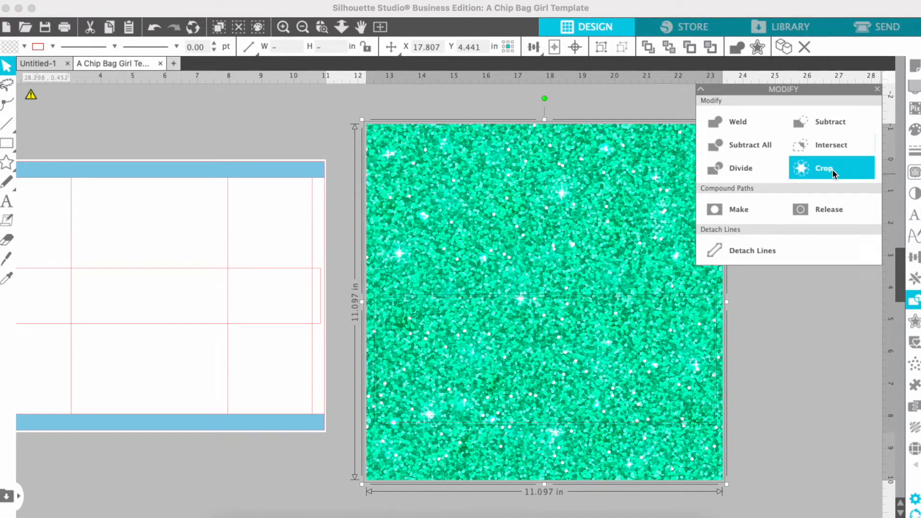
{"action": "left_click", "coordinate": [832, 169]}
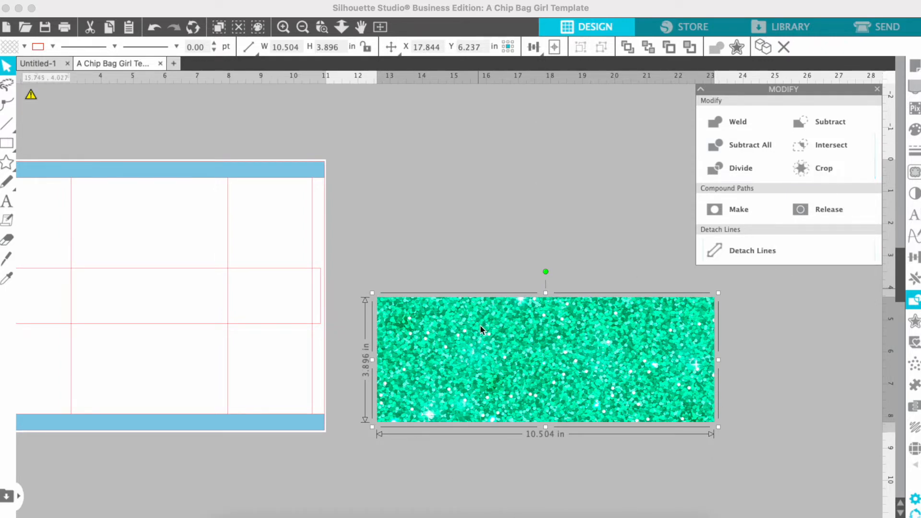
Step: Place the cropped mint glitter piece over the template's lower half and send it to the back
{"action": "scroll", "coordinate": [701, 374], "scroll_direction": "left", "scroll_amount": 5}
{"action": "left_click_drag", "start_coordinate": [707, 365], "coordinate": [315, 354]}
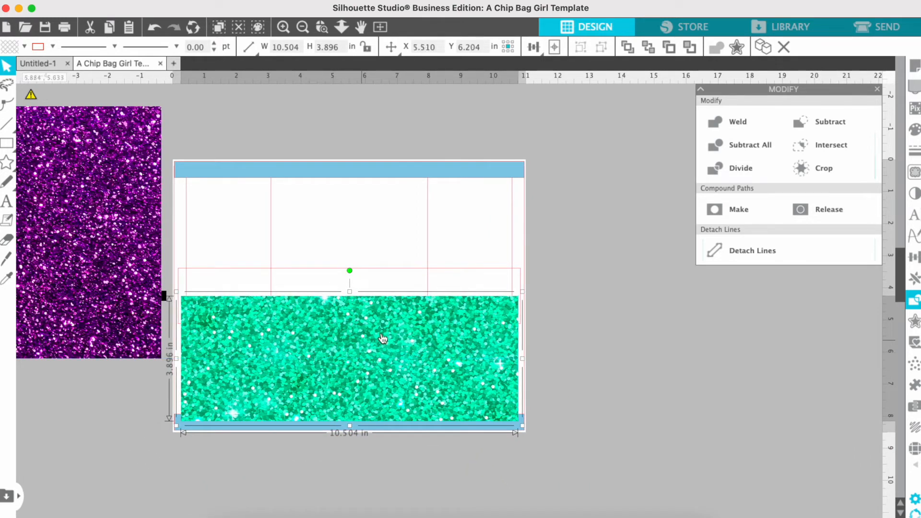
{"action": "right_click", "coordinate": [587, 157]}
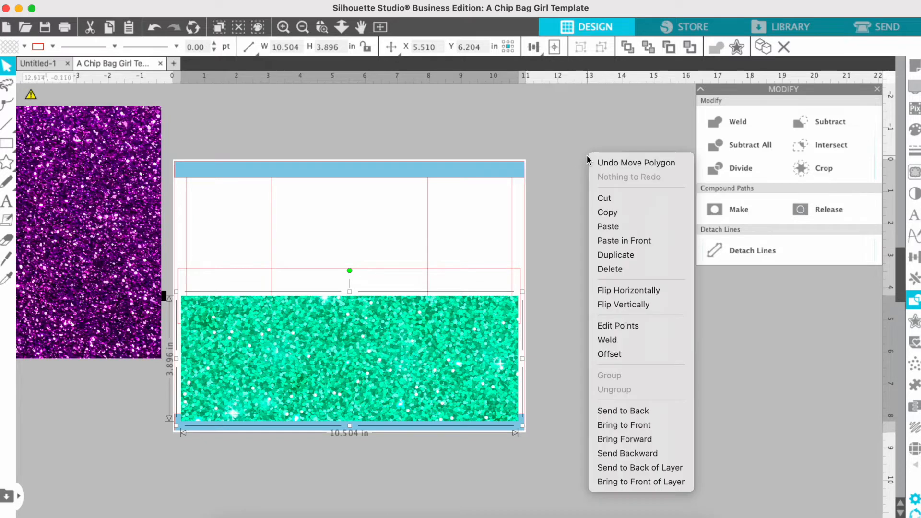
{"action": "left_click", "coordinate": [633, 410]}
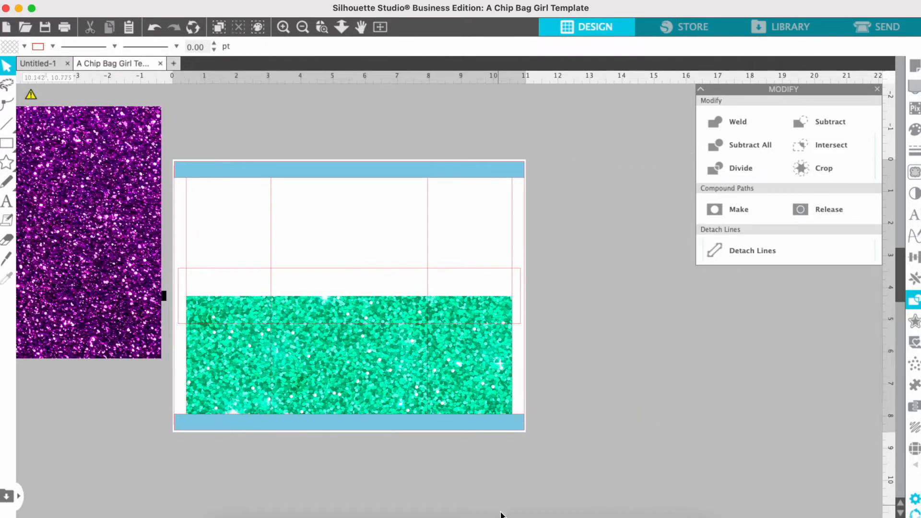
Step: Draw a rectangle about 10.56 × 3.43 in over the parked purple glitter image
{"action": "scroll", "coordinate": [385, 456], "scroll_direction": "left", "scroll_amount": 5}
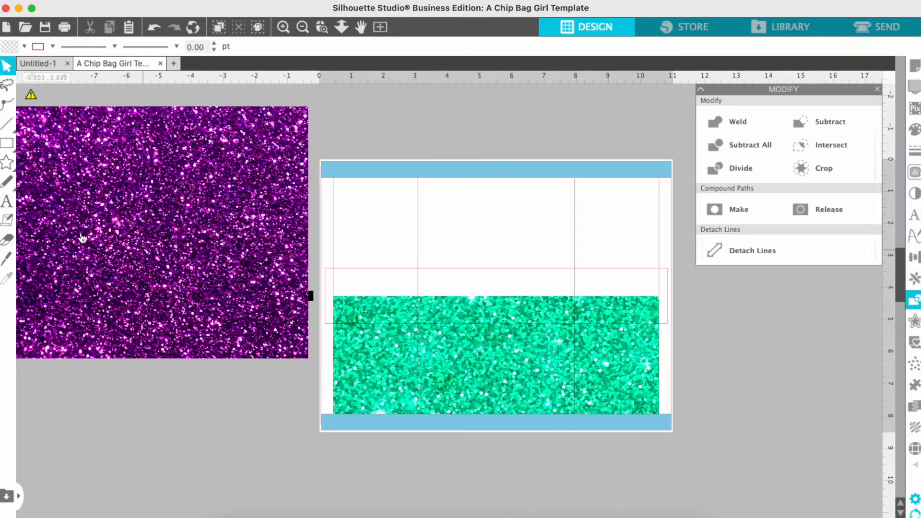
{"action": "left_click", "coordinate": [24, 143]}
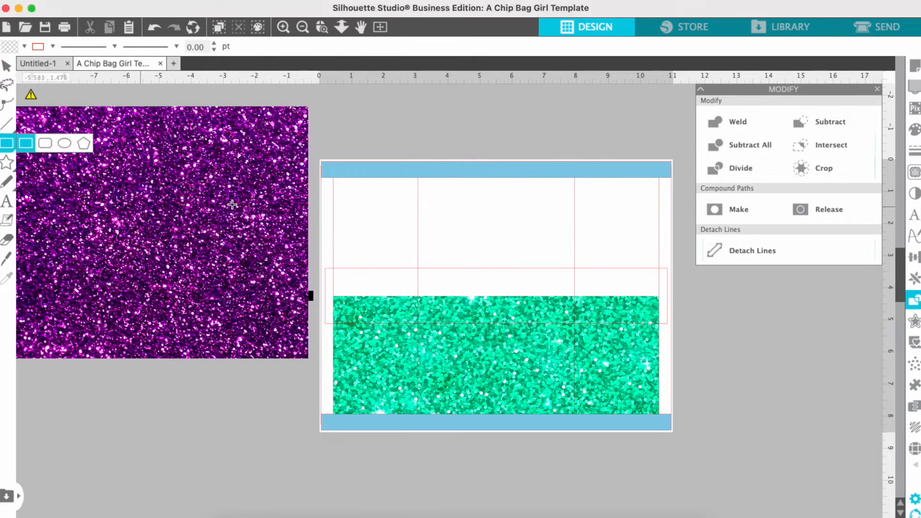
{"action": "mouse_move", "coordinate": [326, 171]}
{"action": "left_mouse_down"}
{"action": "mouse_move", "coordinate": [412, 195]}
{"action": "mouse_move", "coordinate": [563, 208]}
{"action": "mouse_move", "coordinate": [683, 240]}
{"action": "mouse_move", "coordinate": [660, 249]}
{"action": "mouse_move", "coordinate": [665, 286]}
{"action": "mouse_move", "coordinate": [489, 249]}
{"action": "mouse_move", "coordinate": [271, 264]}
{"action": "mouse_move", "coordinate": [298, 261]}
{"action": "left_mouse_up"}
{"action": "scroll", "coordinate": [461, 269], "scroll_direction": "left", "scroll_amount": 5}
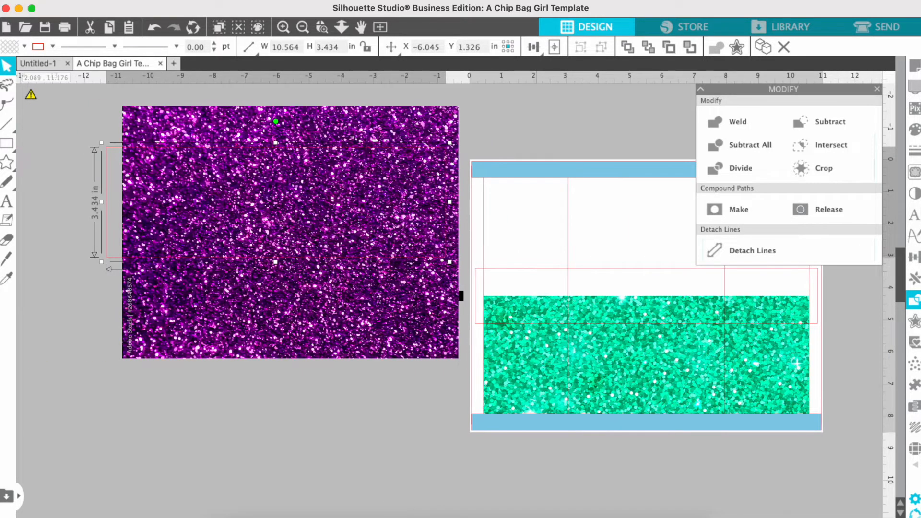
Step: Enlarge the purple glitter image to about 11.31 × 8.48 in to cover the rectangle and crop it to that rectangle
{"action": "left_click", "coordinate": [115, 215]}
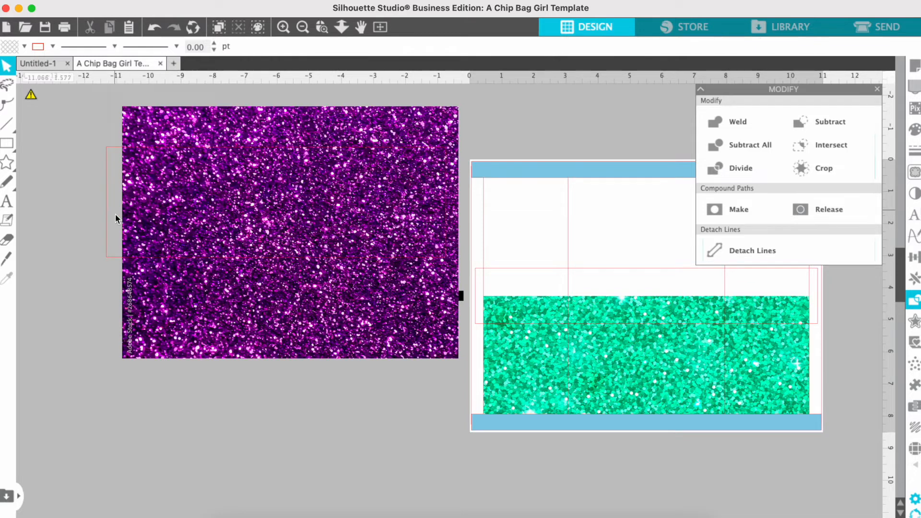
{"action": "left_click", "coordinate": [147, 217]}
{"action": "left_click_drag", "start_coordinate": [117, 364], "coordinate": [99, 392]}
{"action": "left_click_drag", "start_coordinate": [69, 197], "coordinate": [132, 211]}
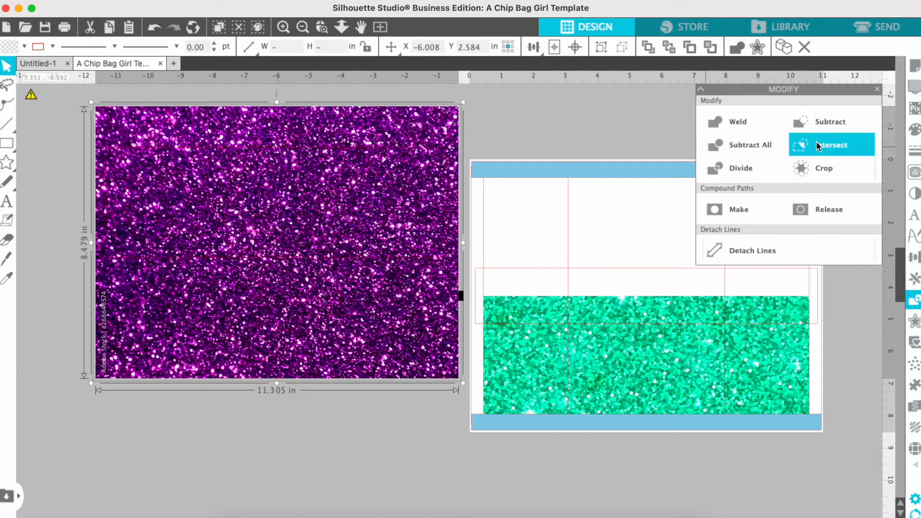
{"action": "left_click", "coordinate": [811, 168]}
Step: Place the cropped purple glitter piece over the template's upper half and send it to the back
{"action": "left_click_drag", "start_coordinate": [375, 188], "coordinate": [692, 223]}
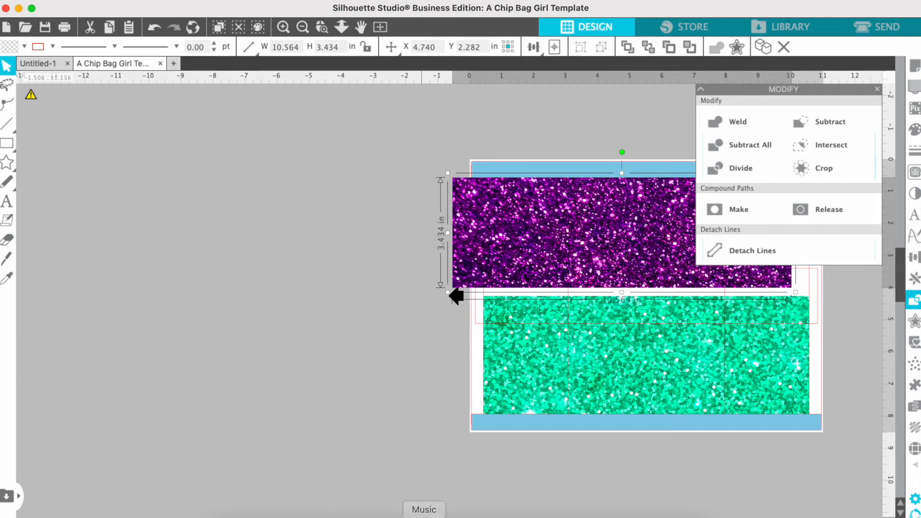
{"action": "scroll", "coordinate": [432, 323], "scroll_direction": "right", "scroll_amount": 10}
{"action": "left_click_drag", "start_coordinate": [402, 251], "coordinate": [419, 244]}
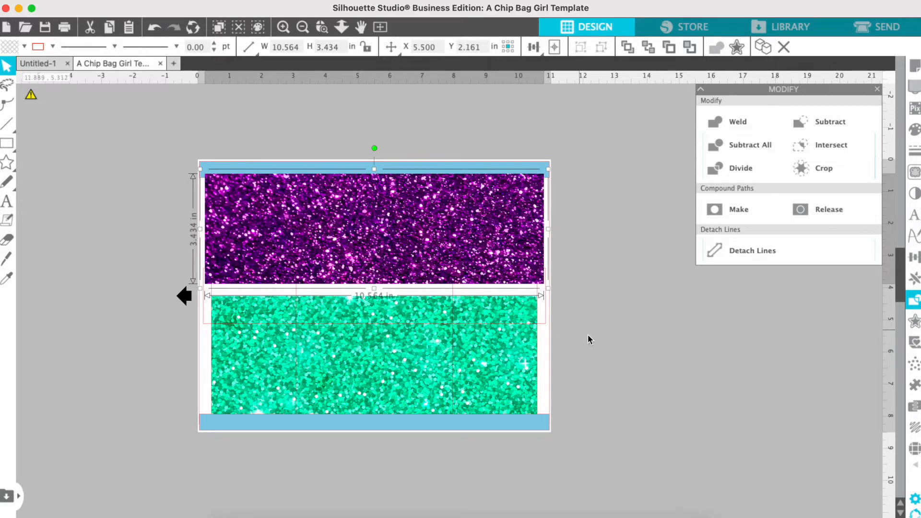
{"action": "left_click", "coordinate": [588, 334]}
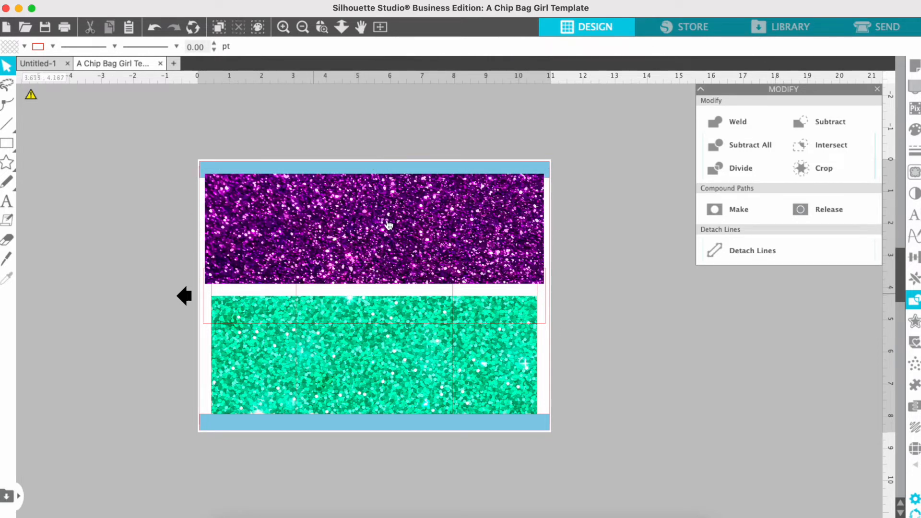
{"action": "right_click", "coordinate": [596, 163]}
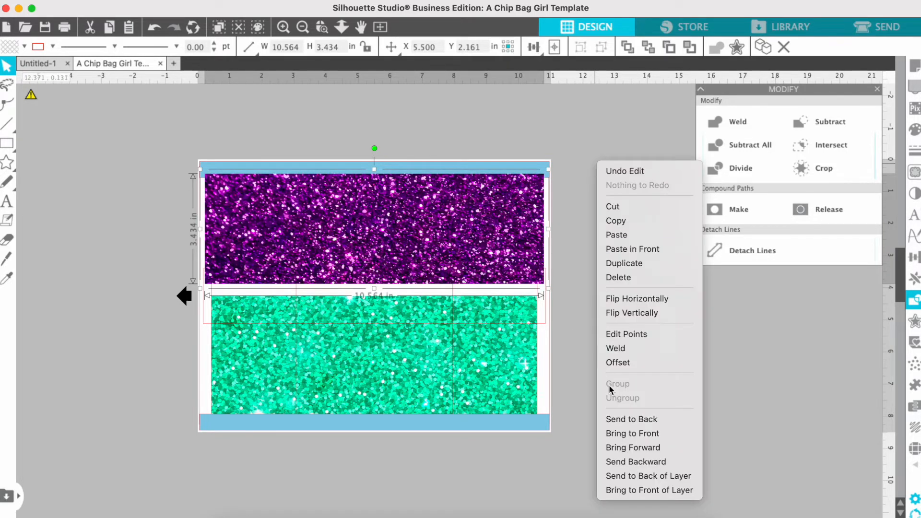
{"action": "left_click", "coordinate": [621, 422]}
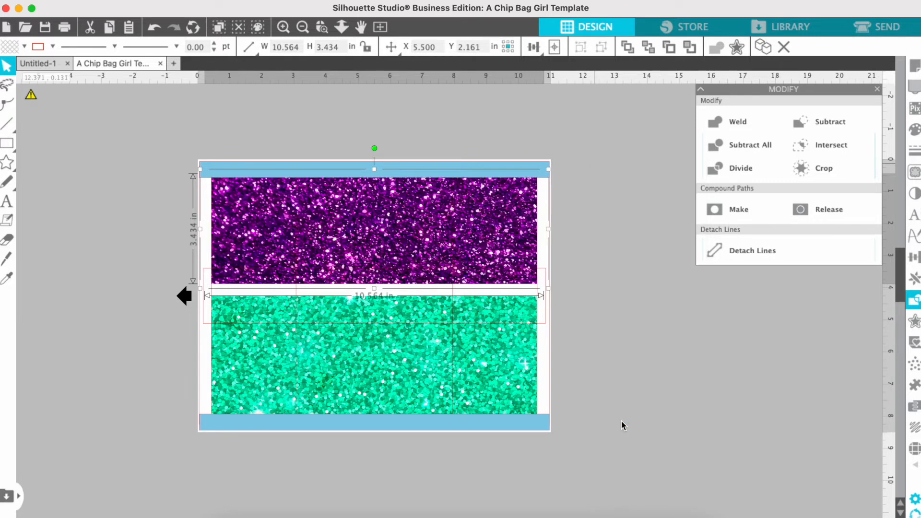
Step: Fill the horizontal rectangle across the template's middle with purple AF3EB7
{"action": "left_click", "coordinate": [544, 325]}
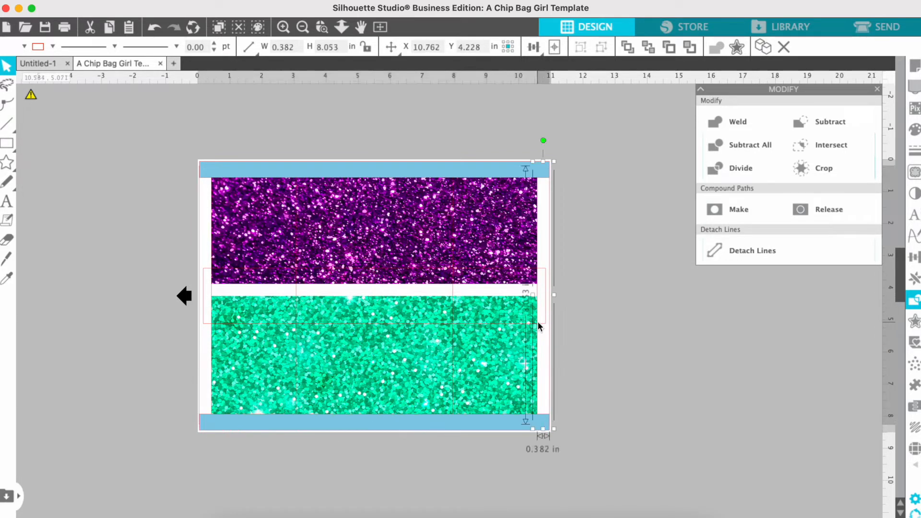
{"action": "left_click", "coordinate": [525, 269]}
{"action": "left_click", "coordinate": [542, 269]}
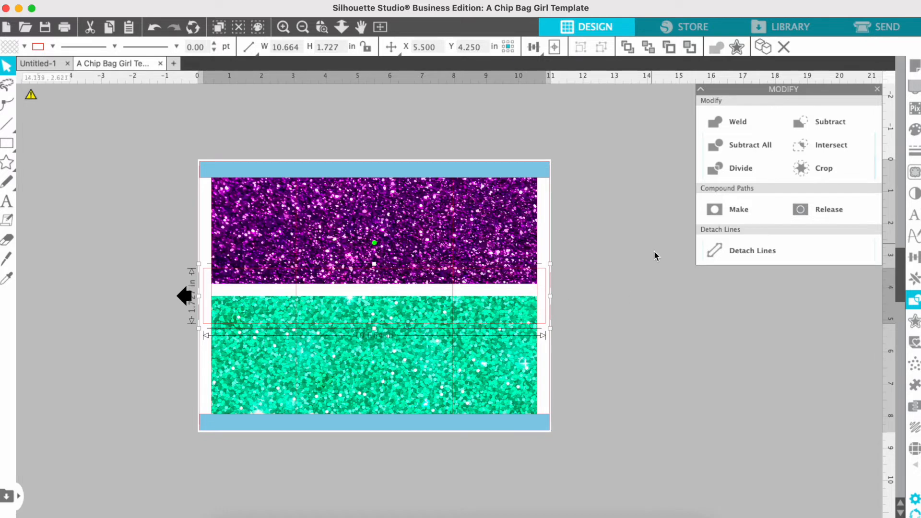
{"action": "left_click", "coordinate": [915, 130]}
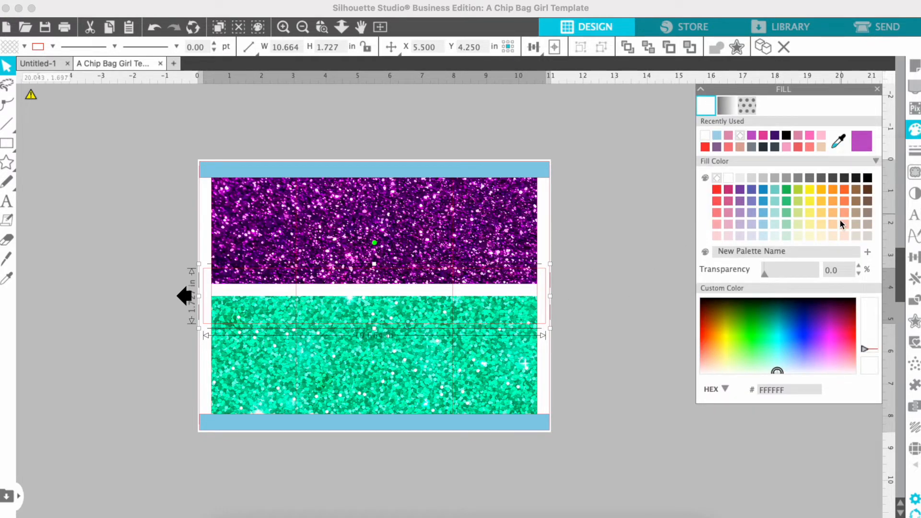
{"action": "left_click", "coordinate": [862, 142]}
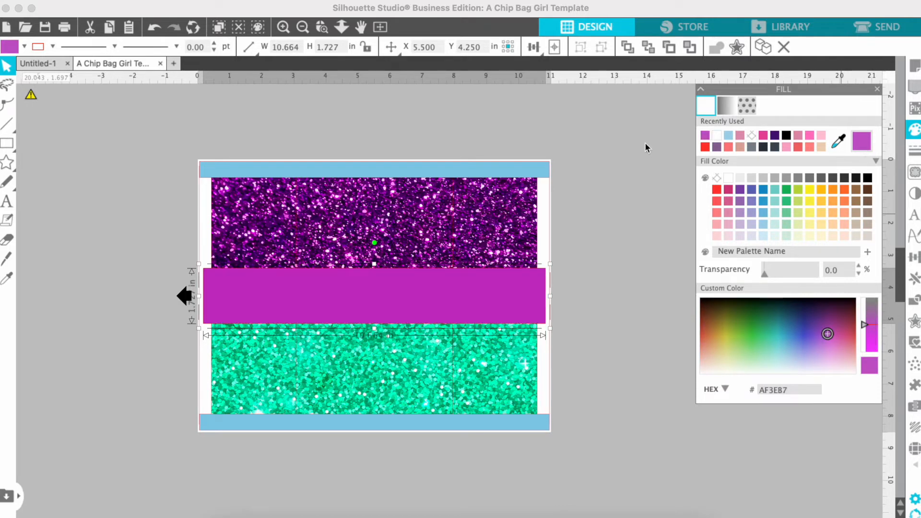
Step: Fill the template's upper and lower blue strips with the same purple AF3EB7
{"action": "left_click", "coordinate": [544, 168]}
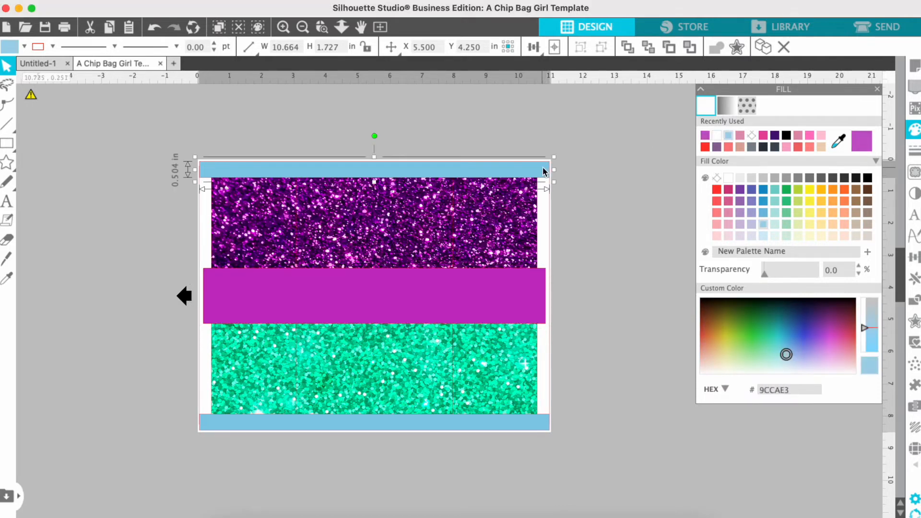
{"action": "left_click", "coordinate": [868, 145]}
{"action": "left_click", "coordinate": [526, 423]}
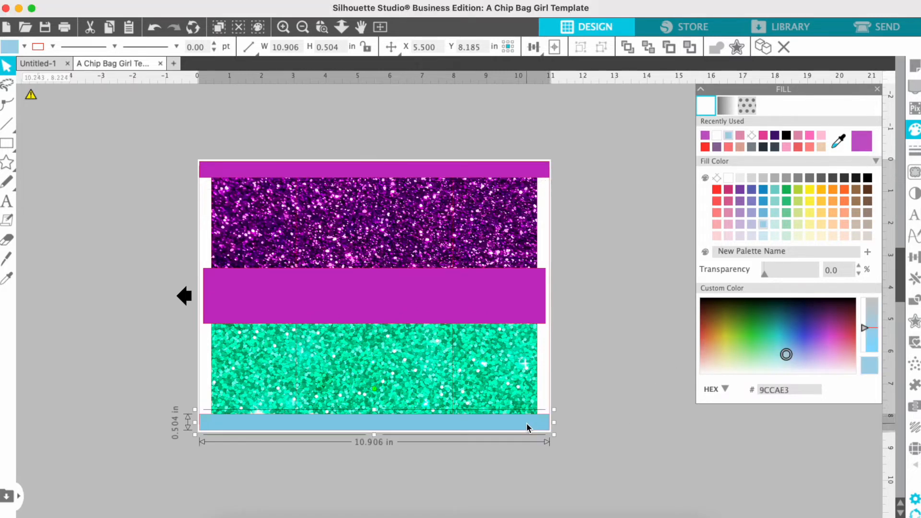
{"action": "left_click", "coordinate": [854, 149]}
{"action": "left_click", "coordinate": [665, 295]}
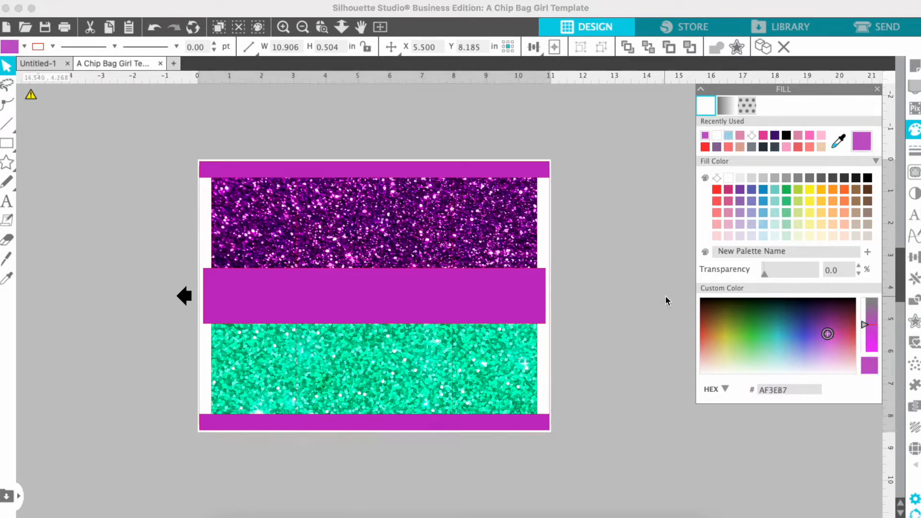
Step: Fill the template's upper, middle and lower solid purple bands with light purple C3AED4
{"action": "left_click", "coordinate": [492, 181]}
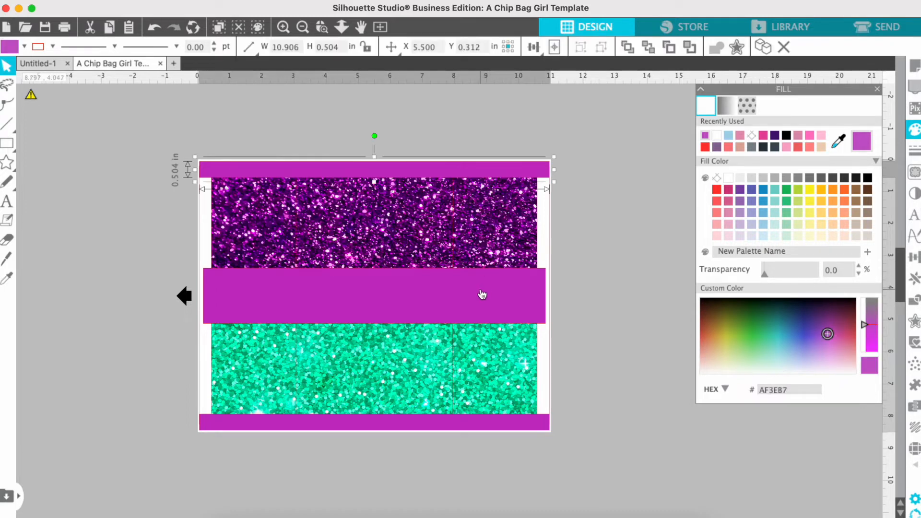
{"action": "left_click", "coordinate": [500, 422], "text": "shift"}
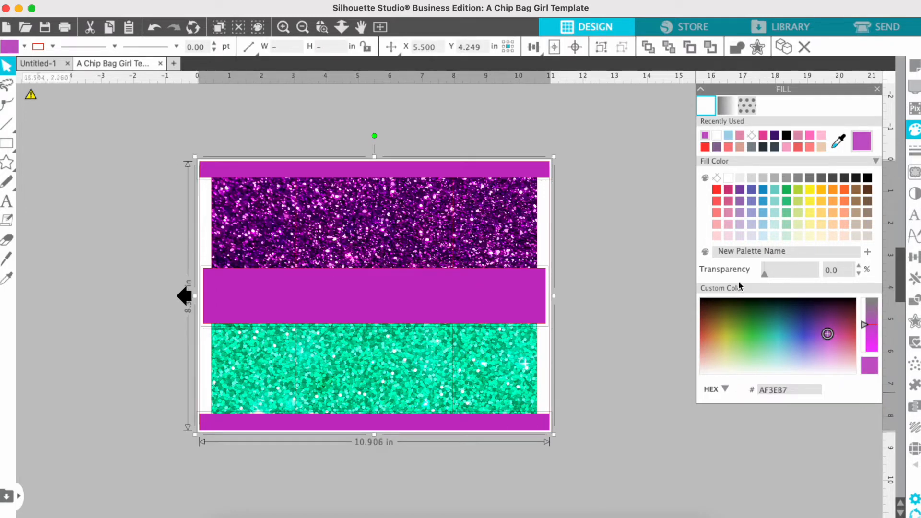
{"action": "left_click", "coordinate": [739, 225]}
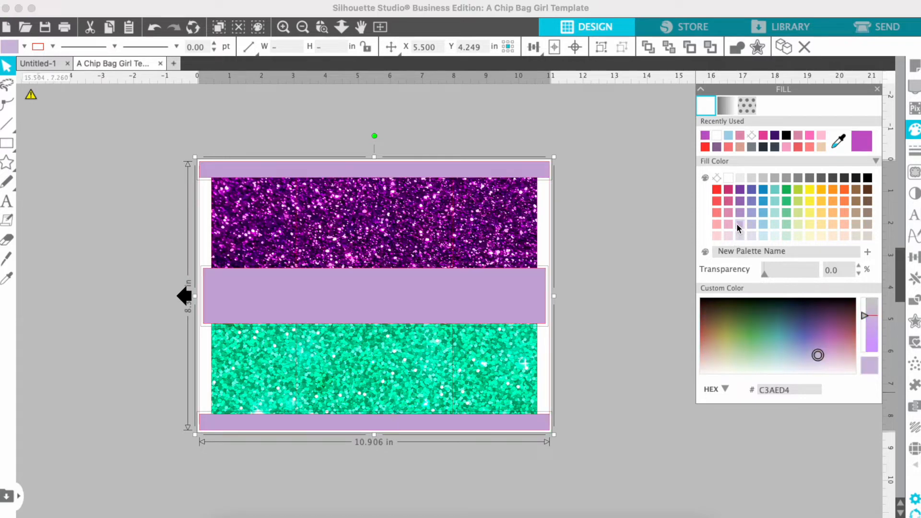
{"action": "left_click", "coordinate": [617, 247]}
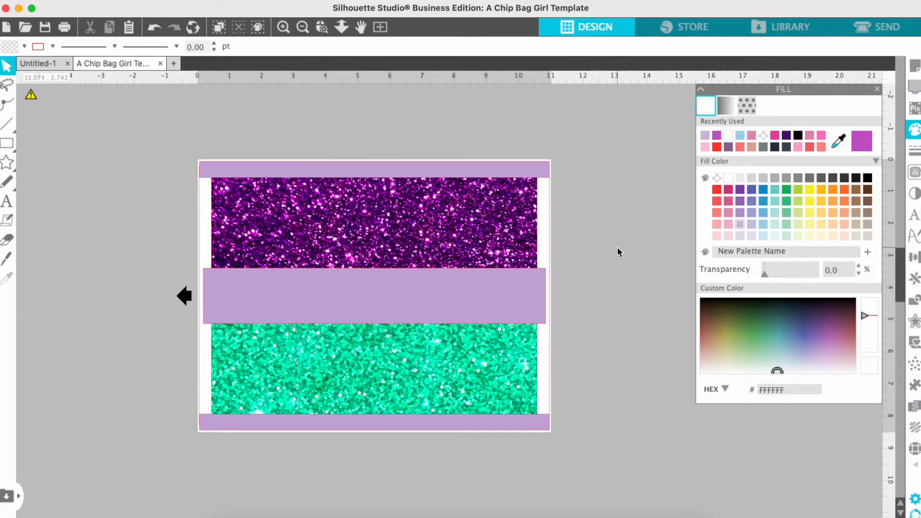
Step: Try white, black and orange outlines on the 4.880 in wide front panel and set its line color to red ED242B
{"action": "left_click", "coordinate": [296, 364]}
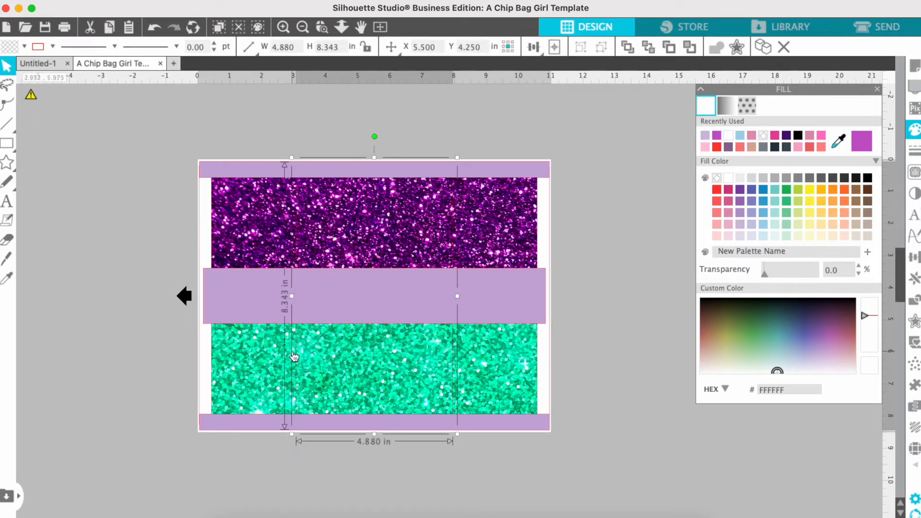
{"action": "left_click", "coordinate": [914, 159]}
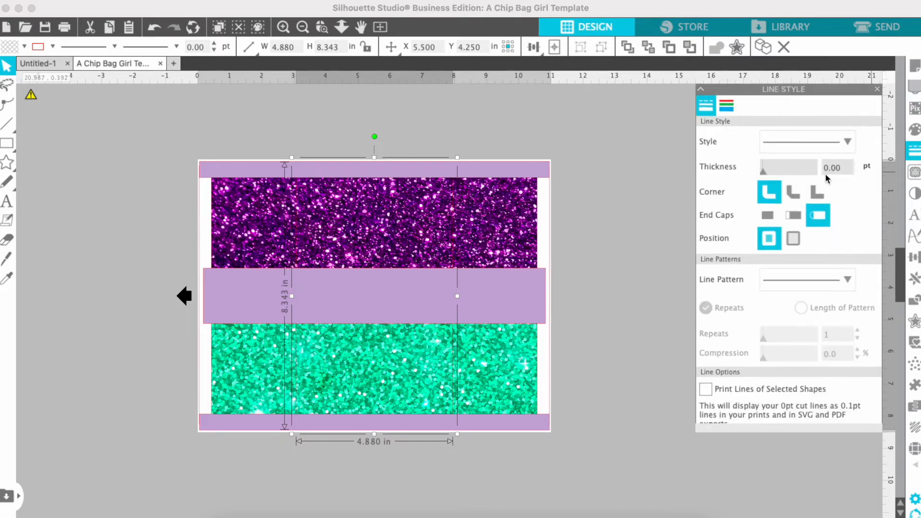
{"action": "left_click", "coordinate": [727, 108]}
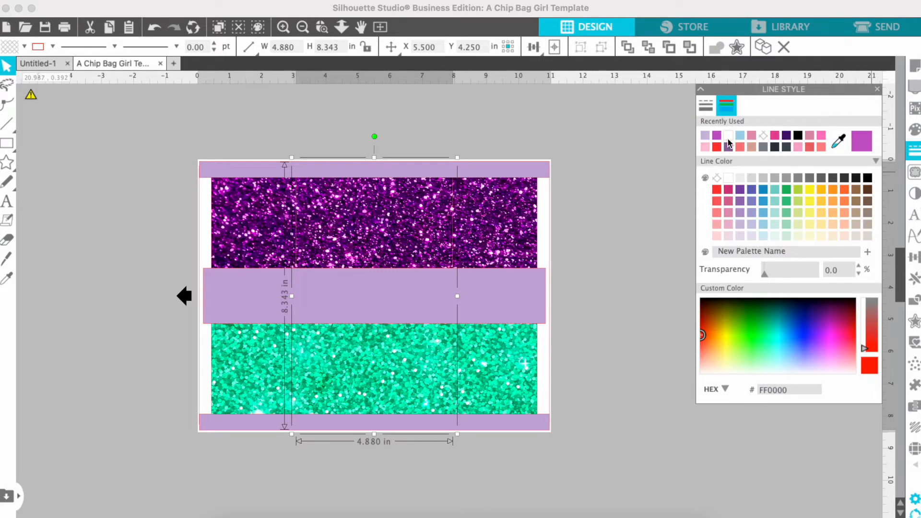
{"action": "left_click", "coordinate": [728, 137]}
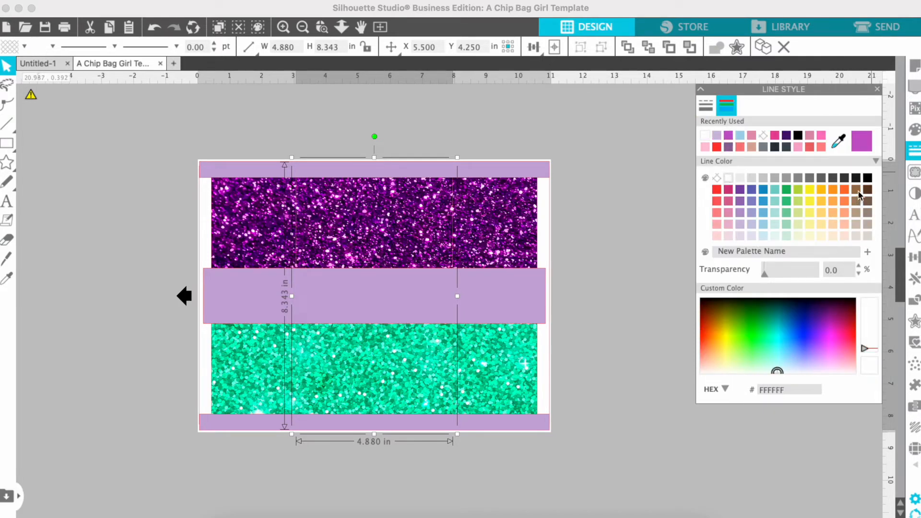
{"action": "left_click", "coordinate": [867, 179]}
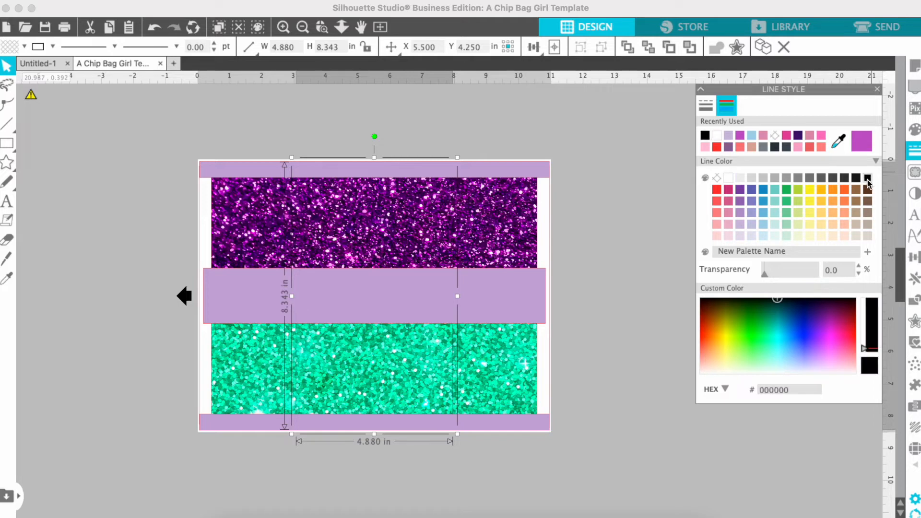
{"action": "left_click", "coordinate": [845, 190]}
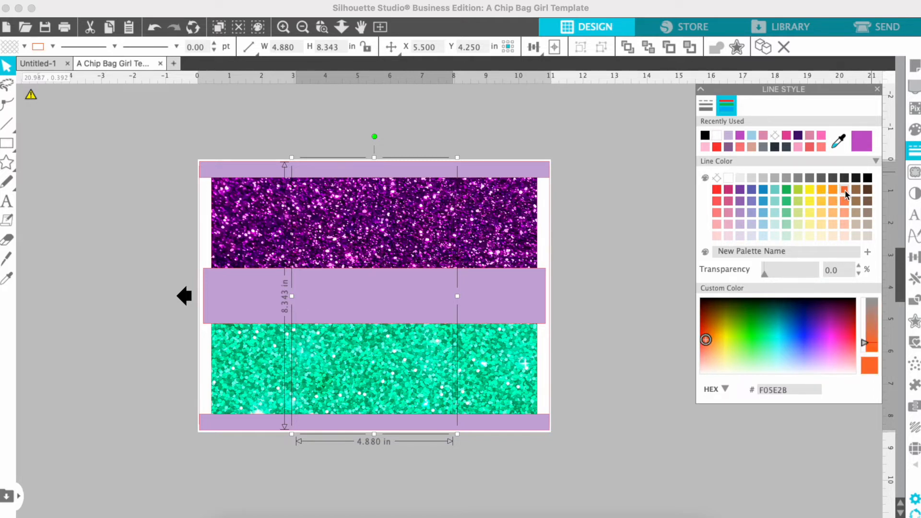
{"action": "left_click", "coordinate": [717, 190]}
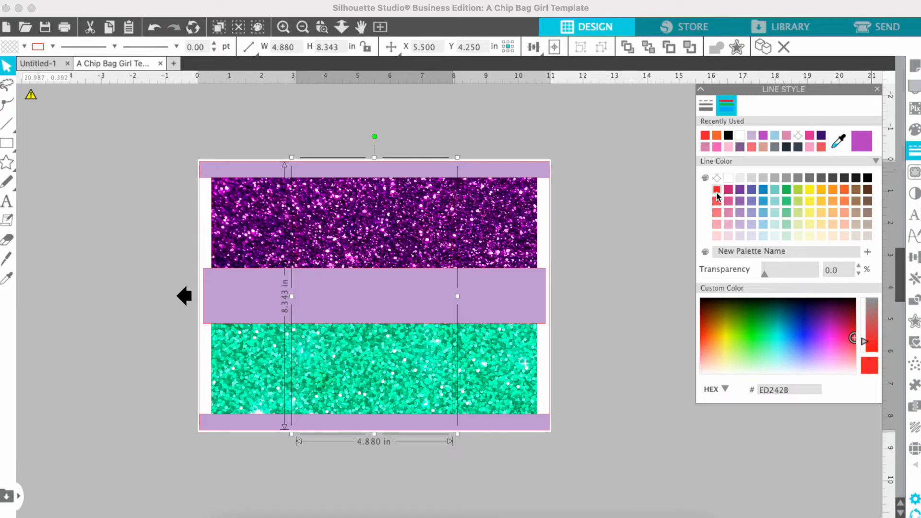
{"action": "left_click", "coordinate": [650, 192]}
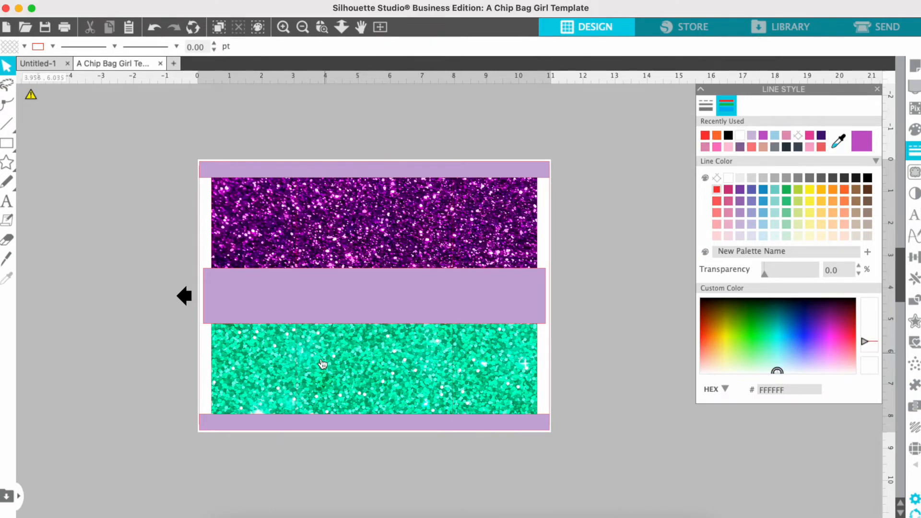
{"action": "left_click", "coordinate": [285, 25]}
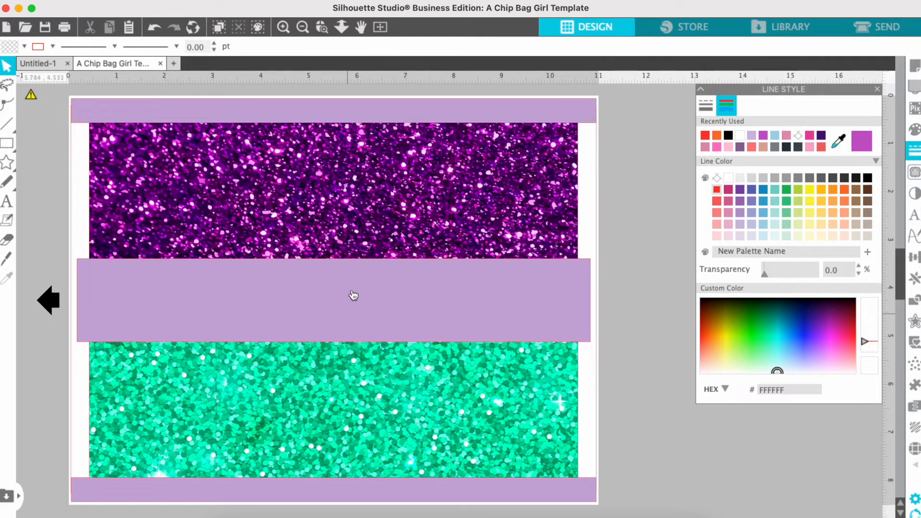
{"action": "left_click", "coordinate": [303, 27]}
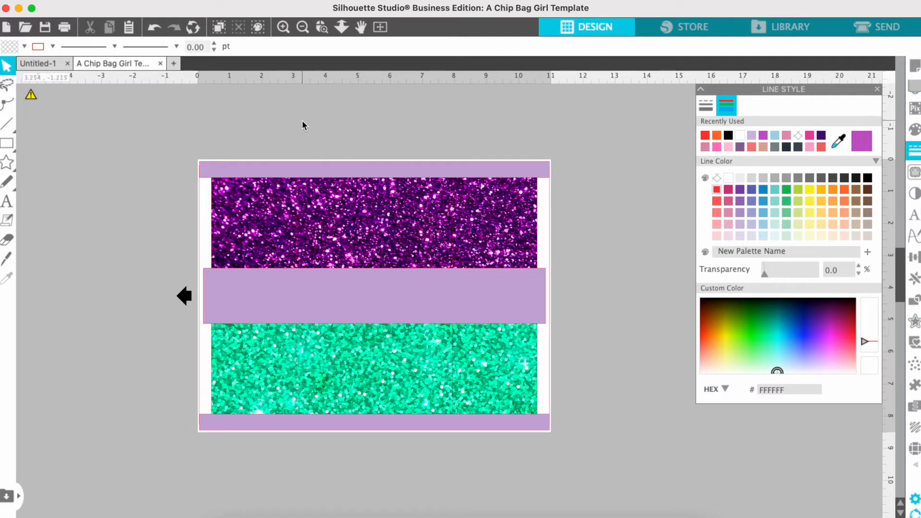
Step: Merge Nutrition.svg from the Labels folder into the design and place it near the right end of the purple glitter half
{"action": "left_click", "coordinate": [122, 3]}
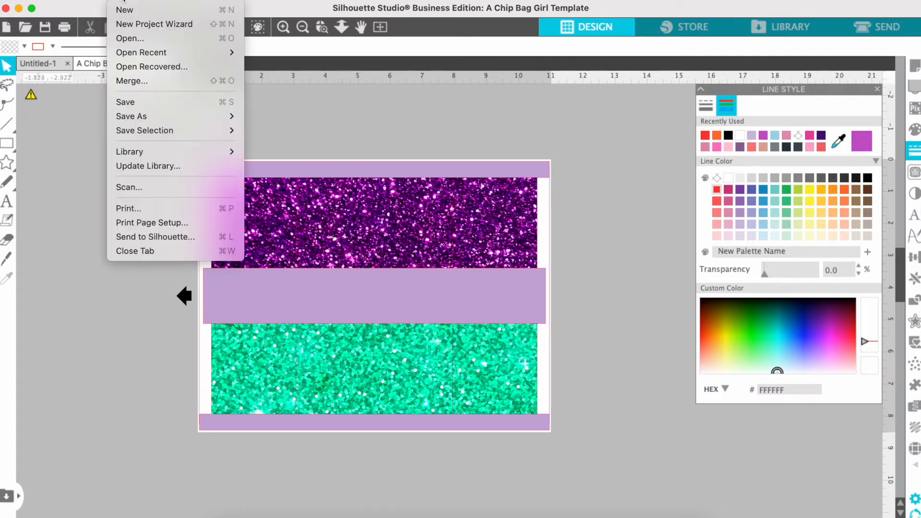
{"action": "left_click", "coordinate": [151, 80]}
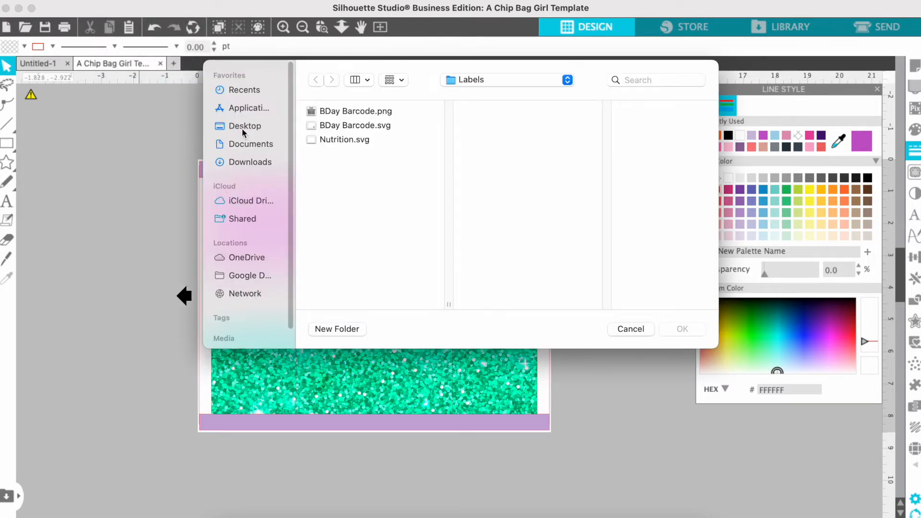
{"action": "left_click", "coordinate": [343, 139]}
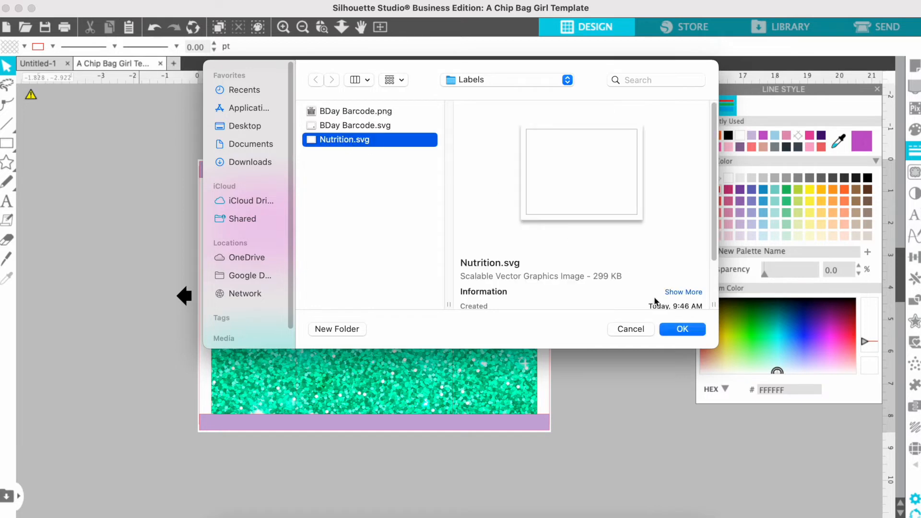
{"action": "left_click", "coordinate": [682, 329]}
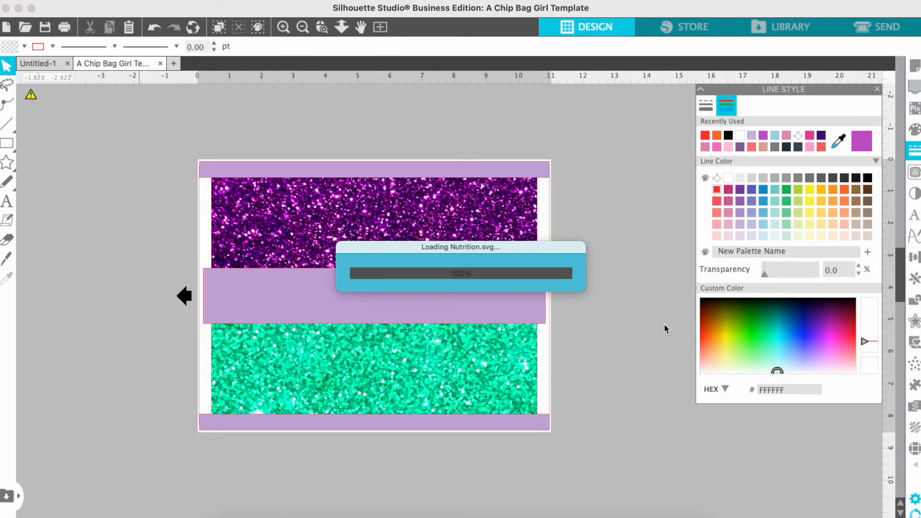
{"action": "left_click_drag", "start_coordinate": [594, 325], "coordinate": [507, 226]}
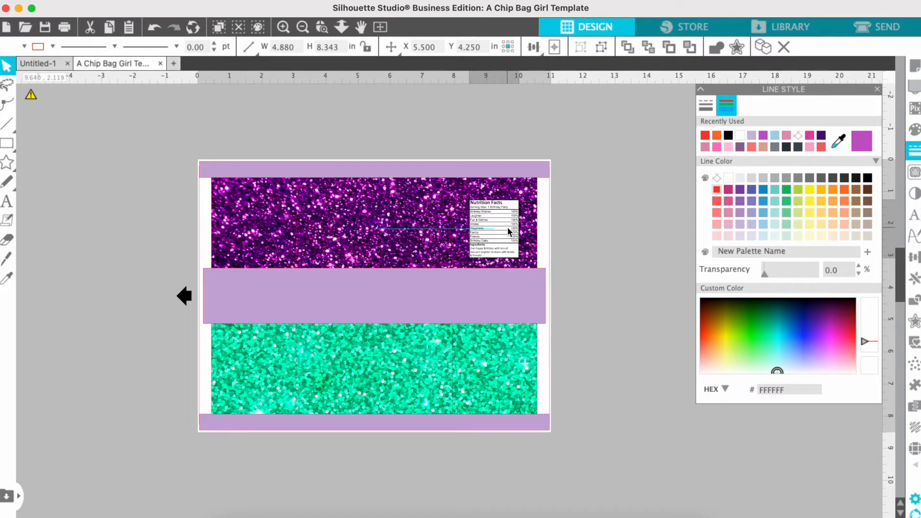
{"action": "key", "text": "Escape"}
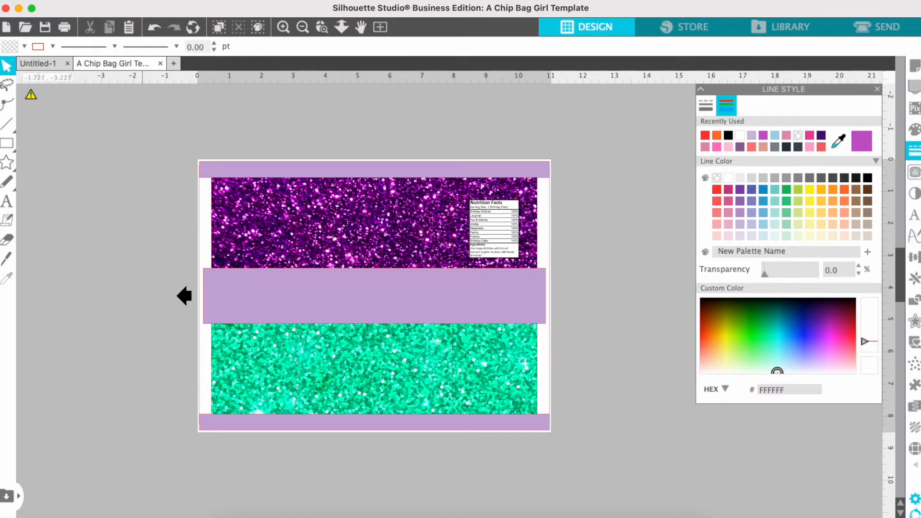
Step: Merge BDay Barcode.svg into the design and place it near the right end of the mint glitter half
{"action": "left_click", "coordinate": [141, 77]}
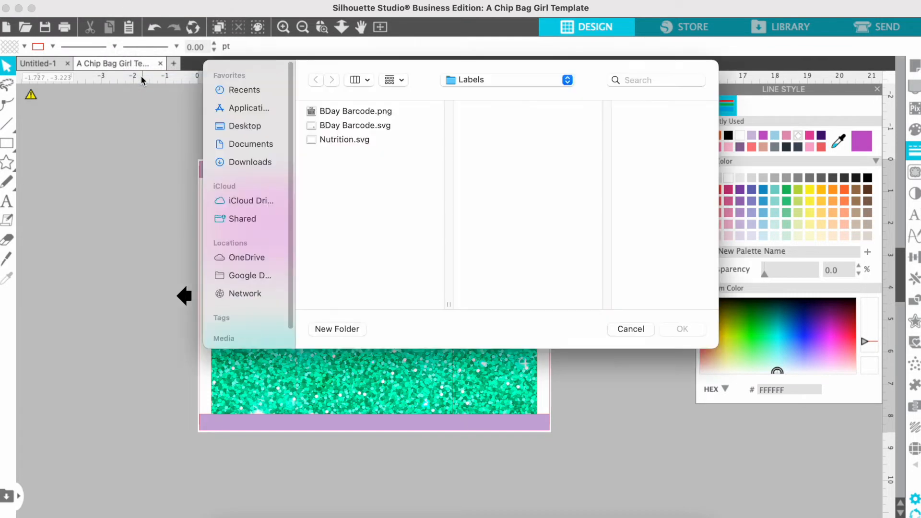
{"action": "left_click", "coordinate": [339, 126]}
{"action": "left_click", "coordinate": [682, 329]}
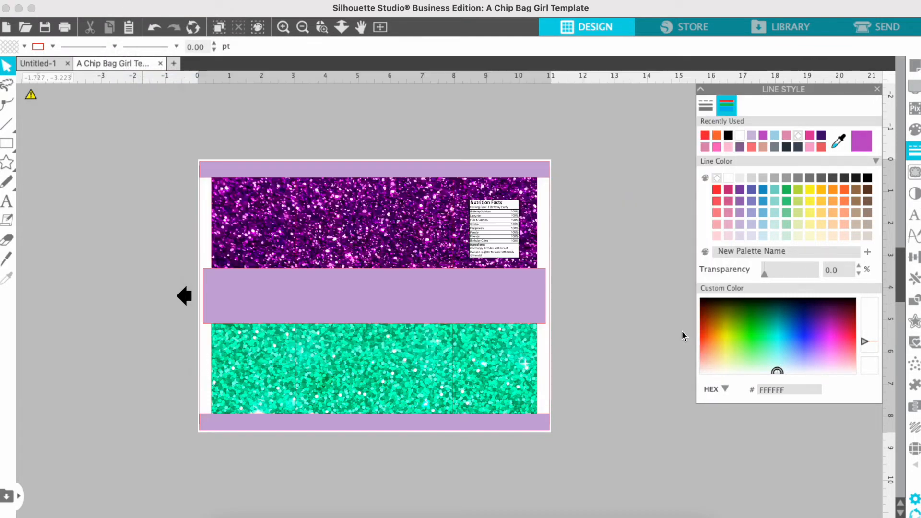
{"action": "left_click_drag", "start_coordinate": [512, 391], "coordinate": [502, 376]}
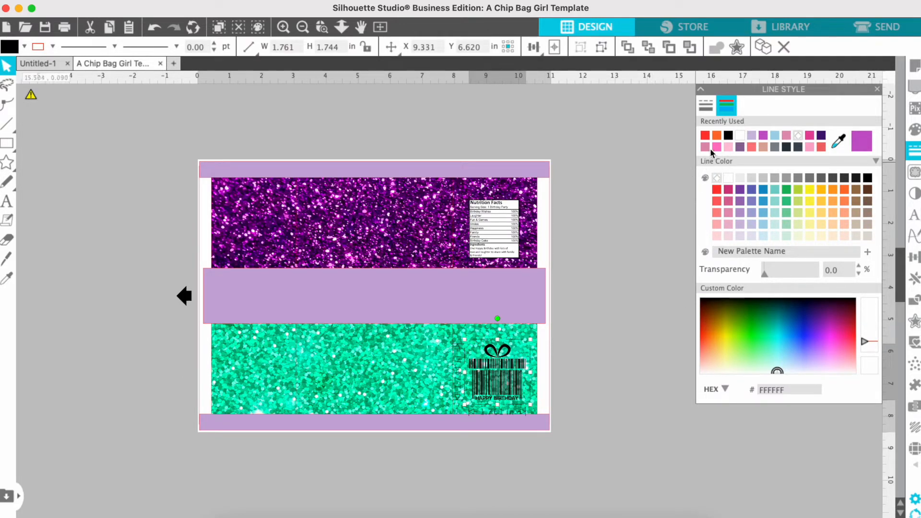
Step: Try light purple C3AED4 as the gift barcode's line and fill color, and restore its black 000000 fill
{"action": "left_click", "coordinate": [751, 135]}
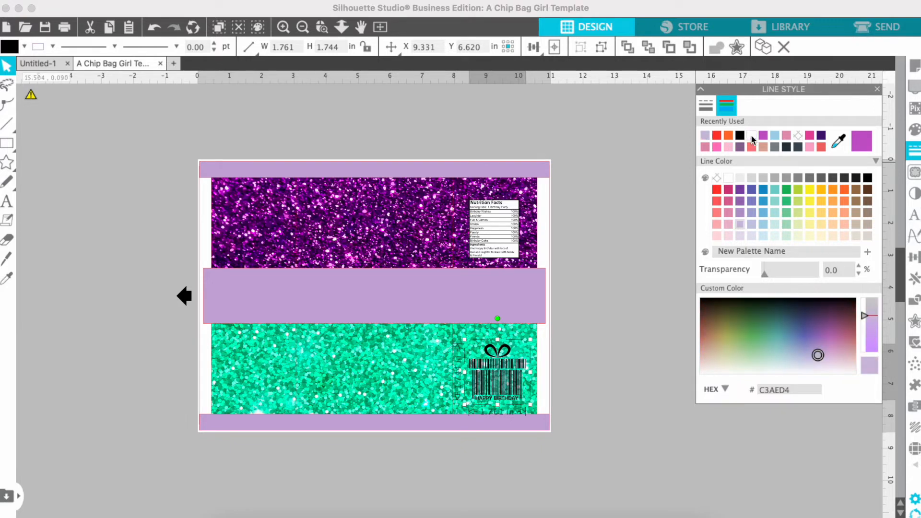
{"action": "left_click", "coordinate": [797, 135]}
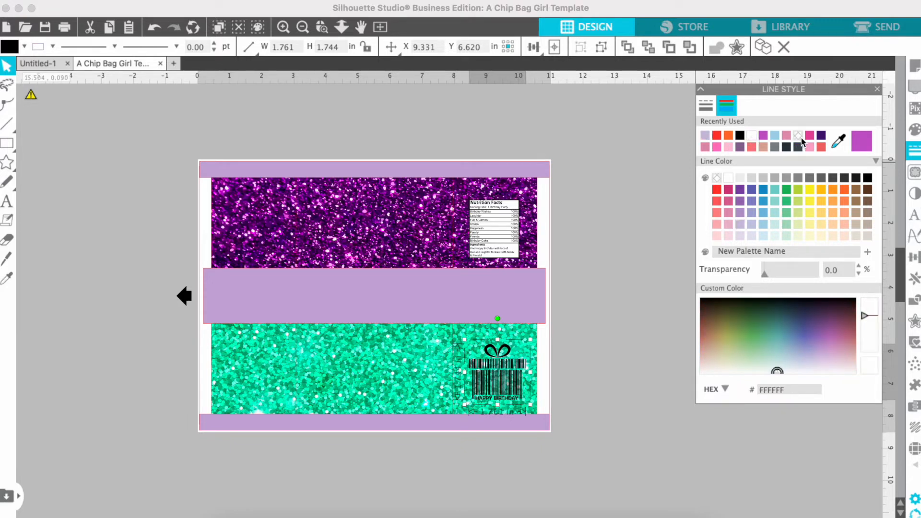
{"action": "left_click", "coordinate": [914, 129]}
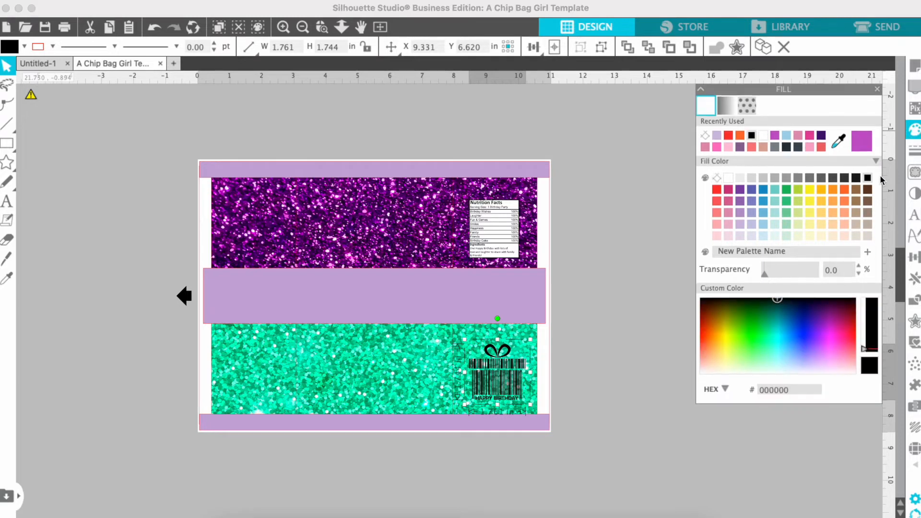
{"action": "left_click", "coordinate": [761, 136]}
{"action": "left_click", "coordinate": [730, 135]}
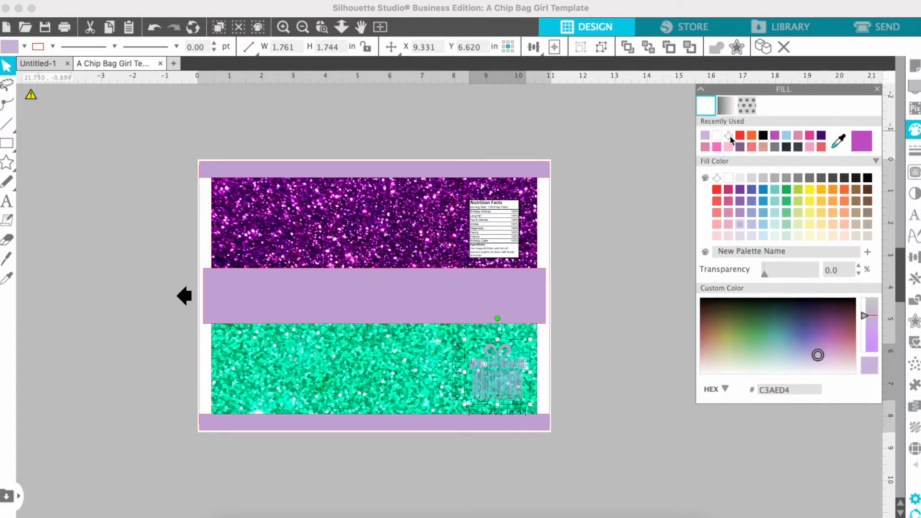
{"action": "left_click", "coordinate": [866, 178]}
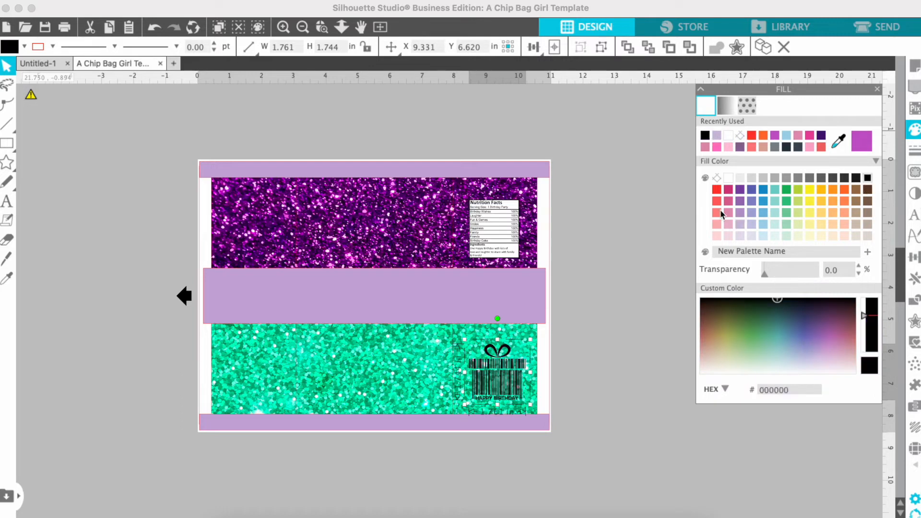
{"action": "left_click", "coordinate": [664, 217]}
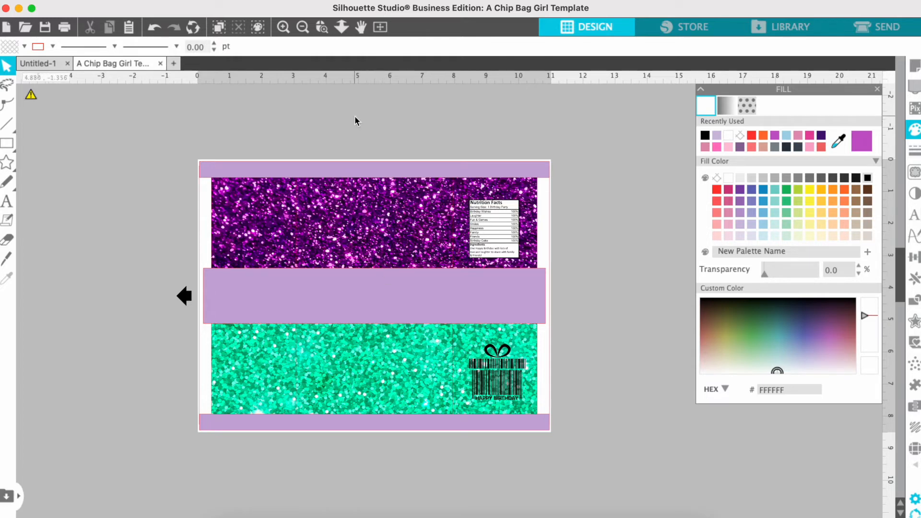
Step: Start merging a file and open the PNG folder in OneDrive > PrettyGrafik > Graphics > Mermaid > CL794
{"action": "left_click", "coordinate": [134, 1]}
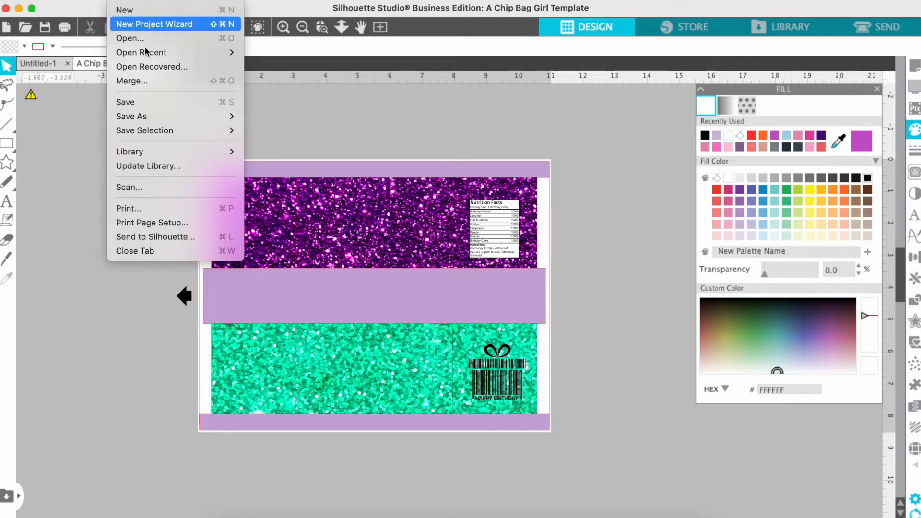
{"action": "left_click", "coordinate": [152, 83]}
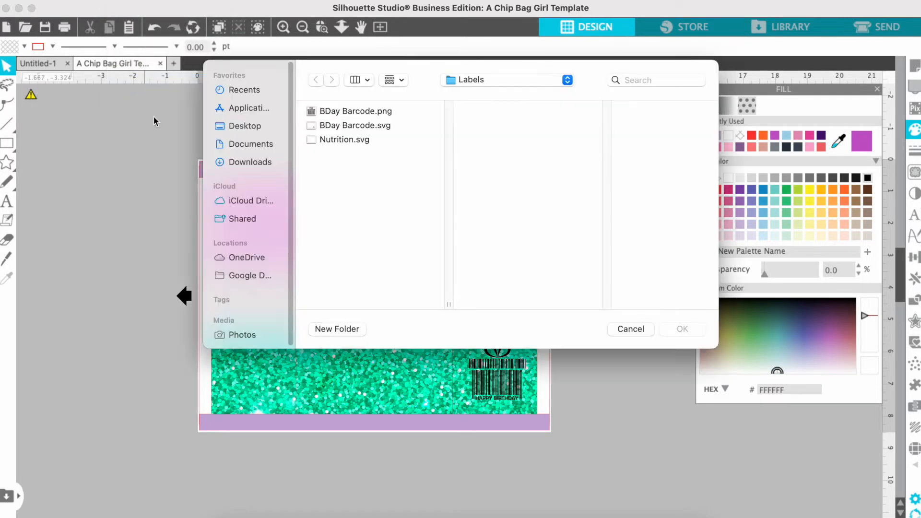
{"action": "left_click", "coordinate": [249, 257]}
{"action": "left_click", "coordinate": [336, 224]}
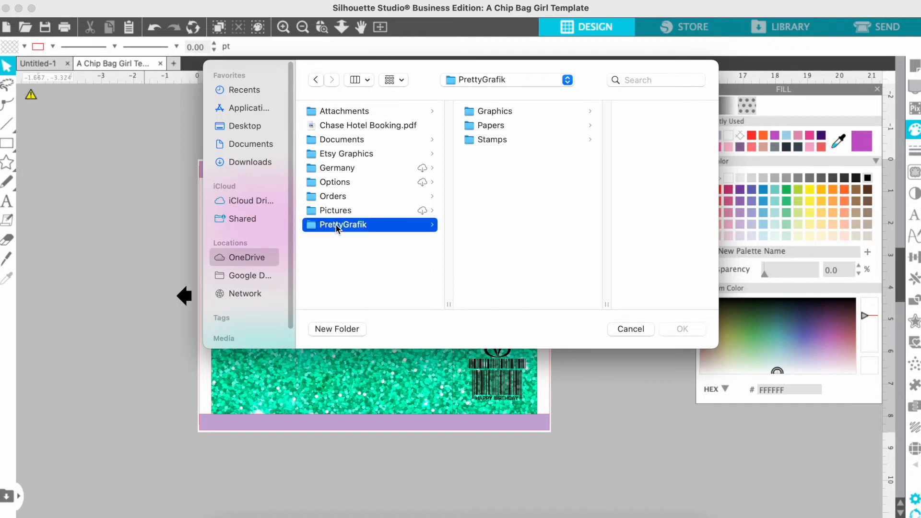
{"action": "left_click", "coordinate": [521, 113]}
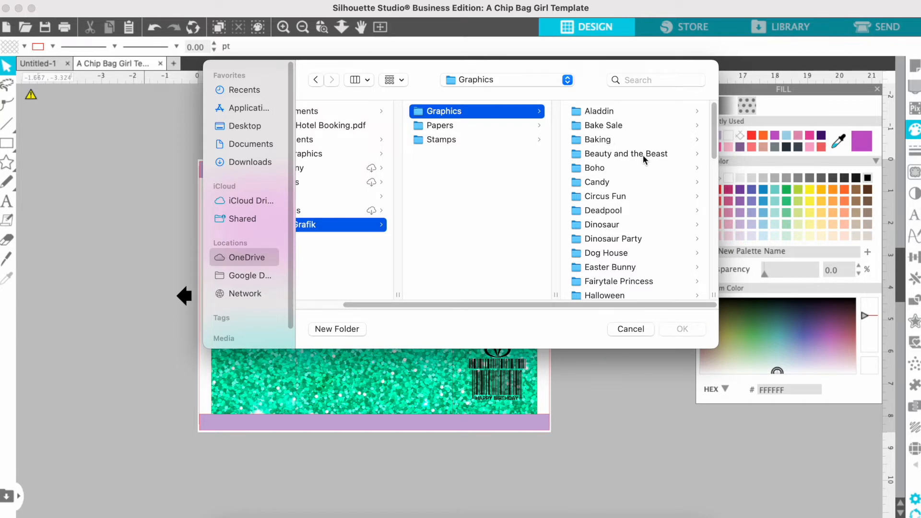
{"action": "scroll", "coordinate": [617, 184], "scroll_direction": "down", "scroll_amount": 6}
{"action": "scroll", "coordinate": [617, 187], "scroll_direction": "down", "scroll_amount": 4}
{"action": "left_click", "coordinate": [617, 191]}
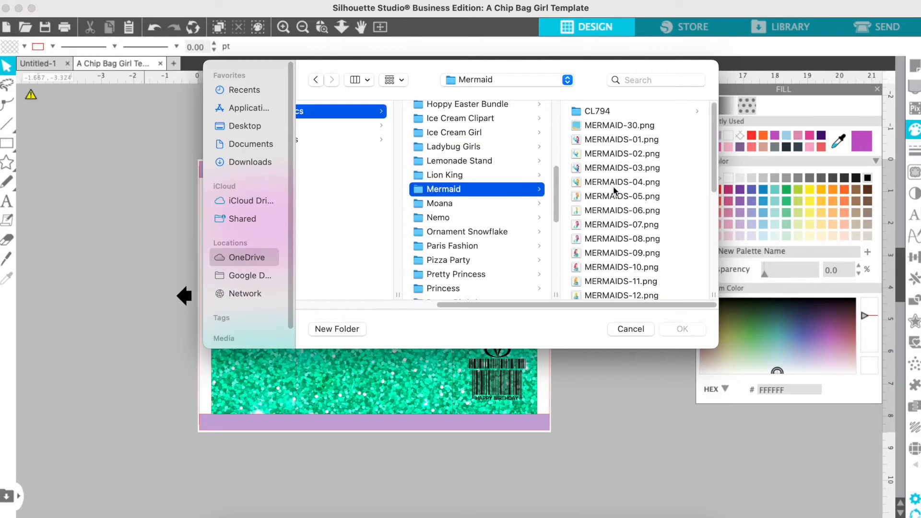
{"action": "left_click", "coordinate": [596, 112]}
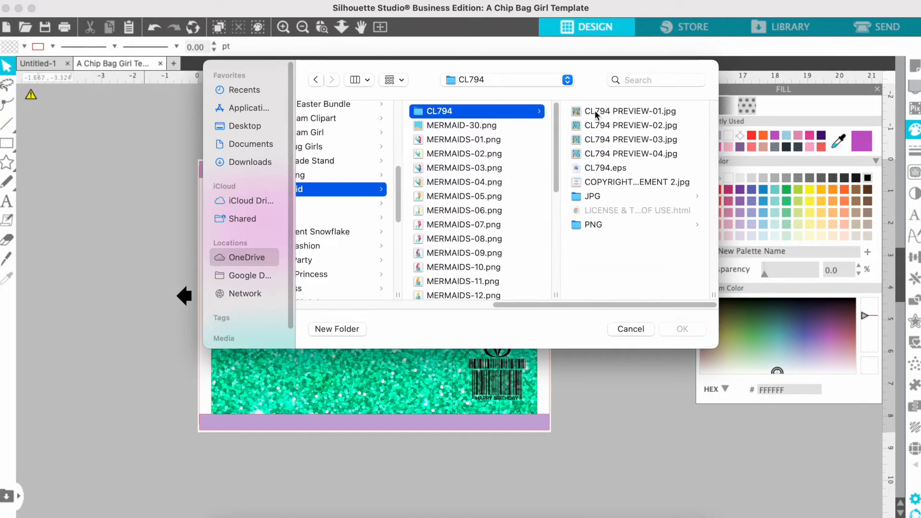
{"action": "left_click", "coordinate": [601, 225]}
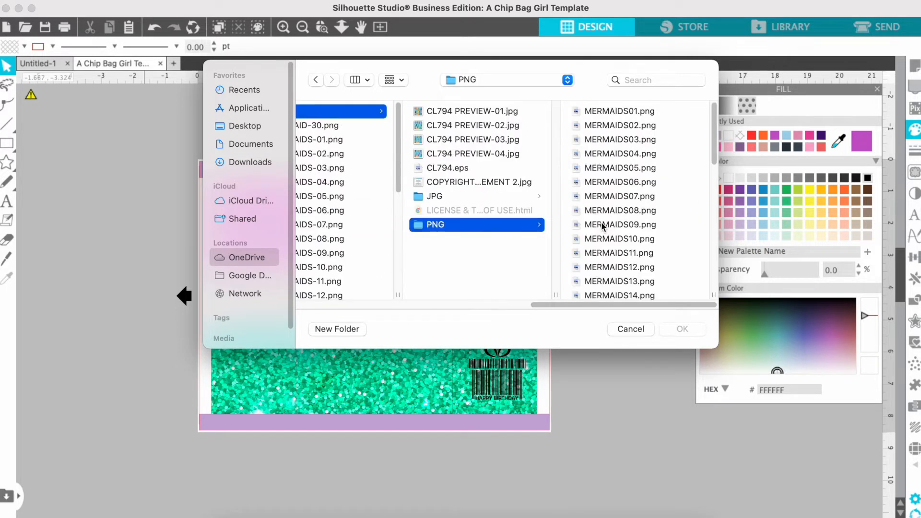
Step: Preview the background and sea decoration images from MERMAIDS01.png through MERMAIDS09.png
{"action": "left_click", "coordinate": [605, 113]}
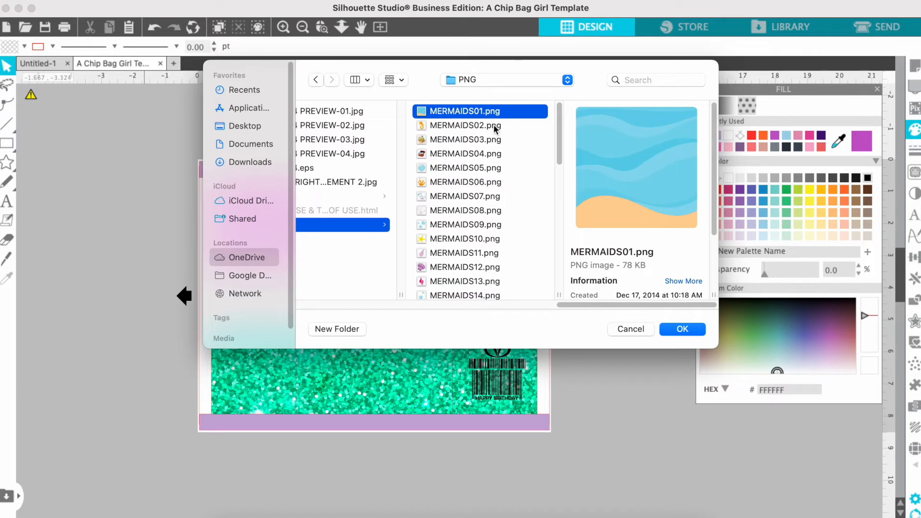
{"action": "left_click", "coordinate": [462, 127]}
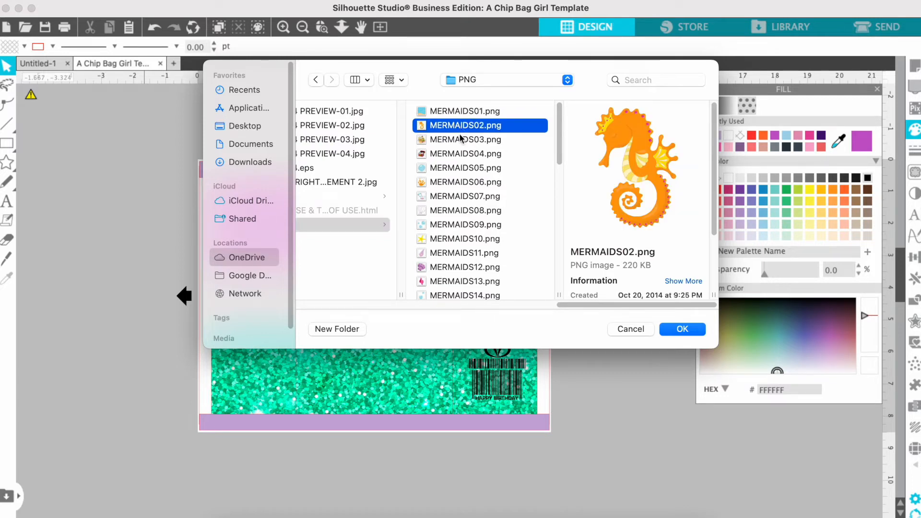
{"action": "left_click", "coordinate": [460, 141]}
{"action": "left_click", "coordinate": [457, 155]}
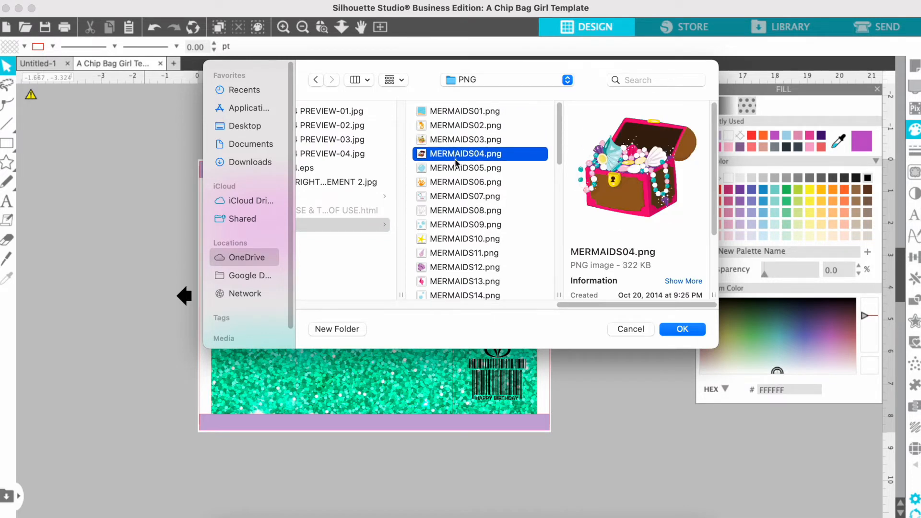
{"action": "left_click", "coordinate": [457, 168]}
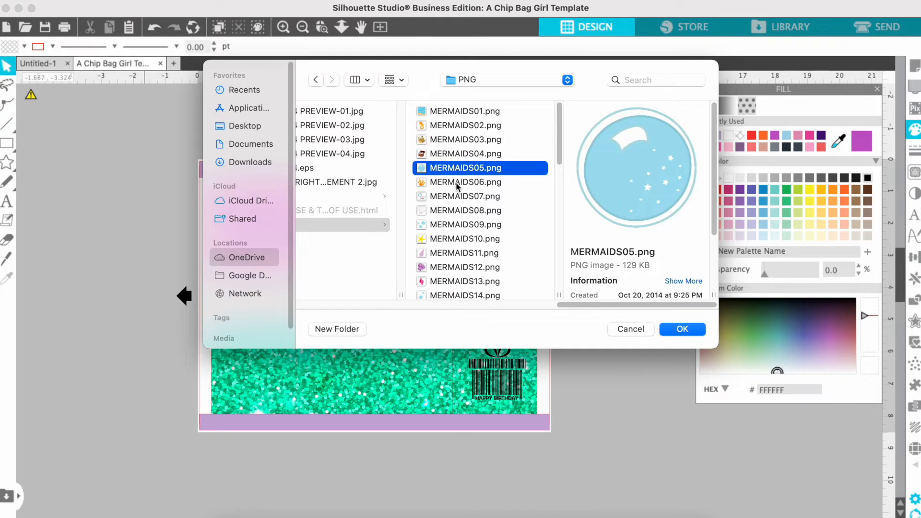
{"action": "left_click", "coordinate": [457, 184]}
{"action": "left_click", "coordinate": [458, 197]}
{"action": "left_click", "coordinate": [460, 211]}
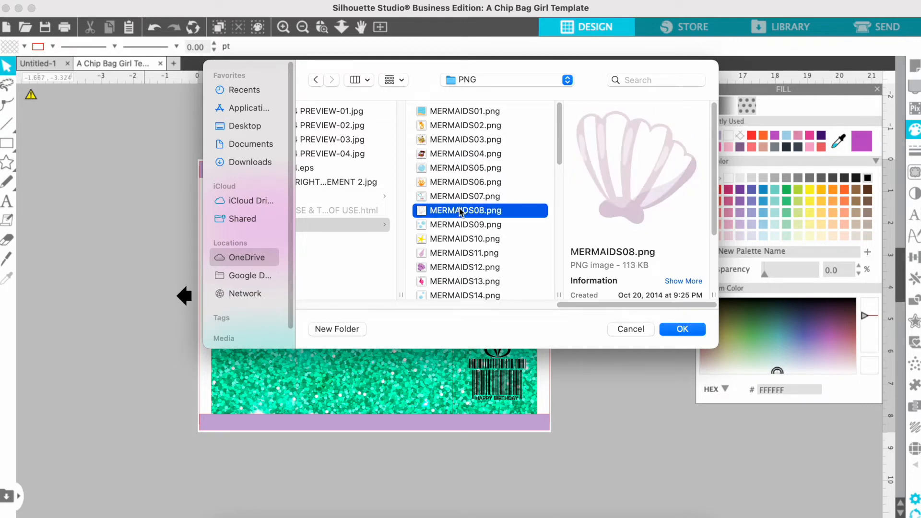
{"action": "left_click", "coordinate": [463, 225]}
{"action": "scroll", "coordinate": [462, 251], "scroll_direction": "down", "scroll_amount": 10}
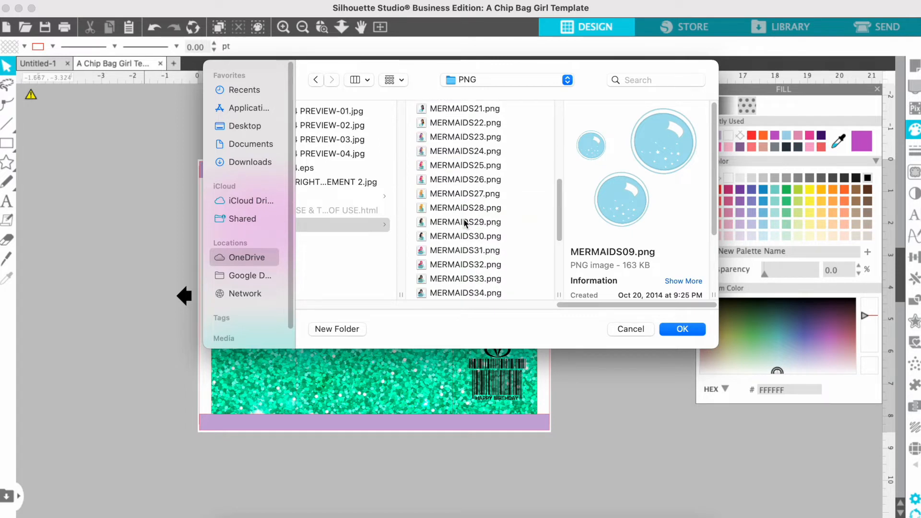
Step: Preview the mermaid character images between MERMAIDS24.png and MERMAIDS17.png to compare their hair and skin colors
{"action": "left_click", "coordinate": [448, 150]}
{"action": "left_click", "coordinate": [447, 140]}
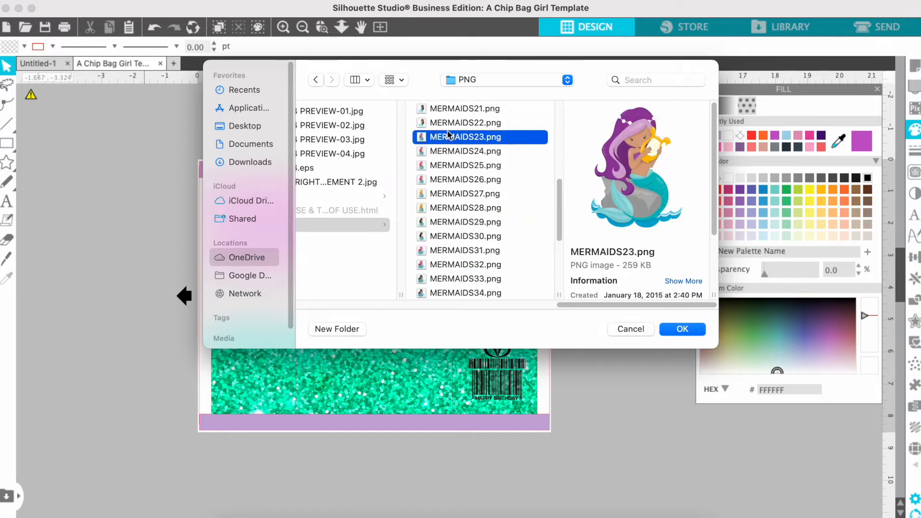
{"action": "left_click", "coordinate": [445, 125]}
{"action": "scroll", "coordinate": [445, 126], "scroll_direction": "up", "scroll_amount": 1}
{"action": "scroll", "coordinate": [446, 126], "scroll_direction": "up", "scroll_amount": 4}
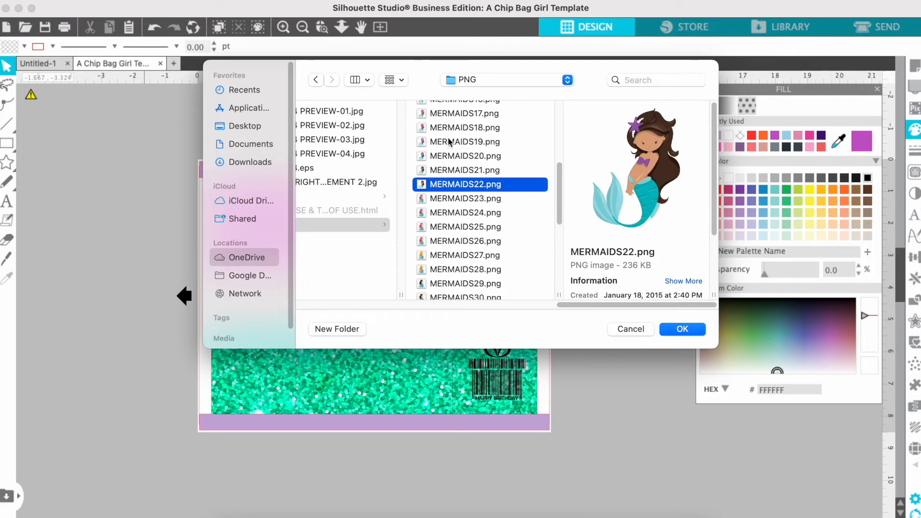
{"action": "left_click", "coordinate": [451, 169]}
{"action": "left_click", "coordinate": [450, 157]}
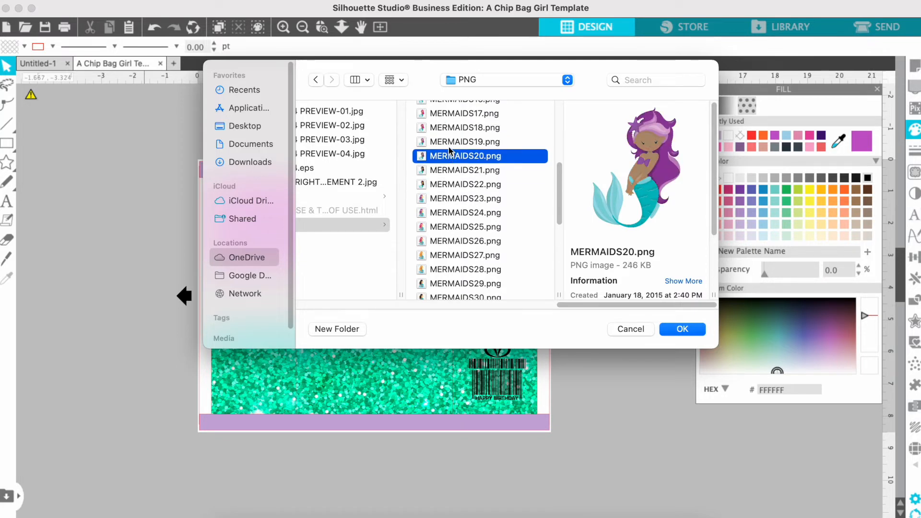
{"action": "left_click", "coordinate": [448, 143]}
{"action": "left_click", "coordinate": [449, 128]}
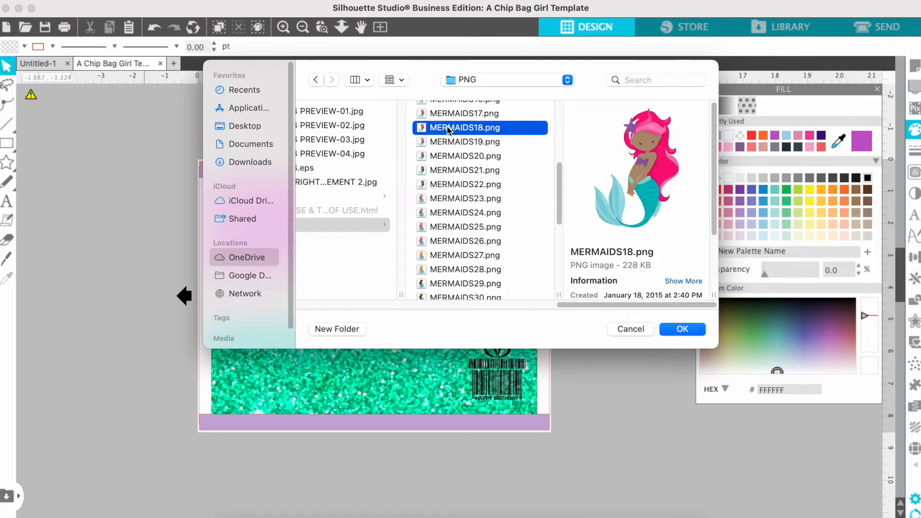
{"action": "left_click", "coordinate": [448, 115]}
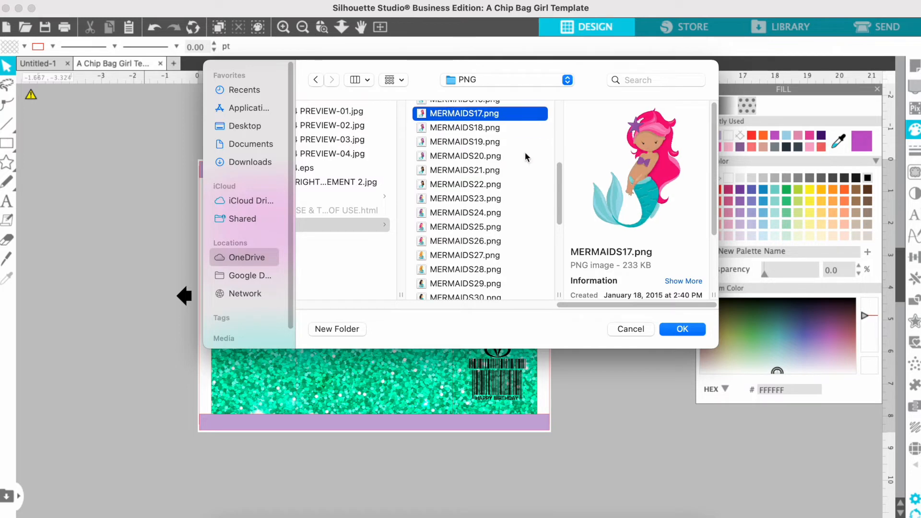
Step: Compare MERMAIDS22.png through MERMAIDS25.png and merge MERMAIDS24.png into the design
{"action": "left_click", "coordinate": [443, 187]}
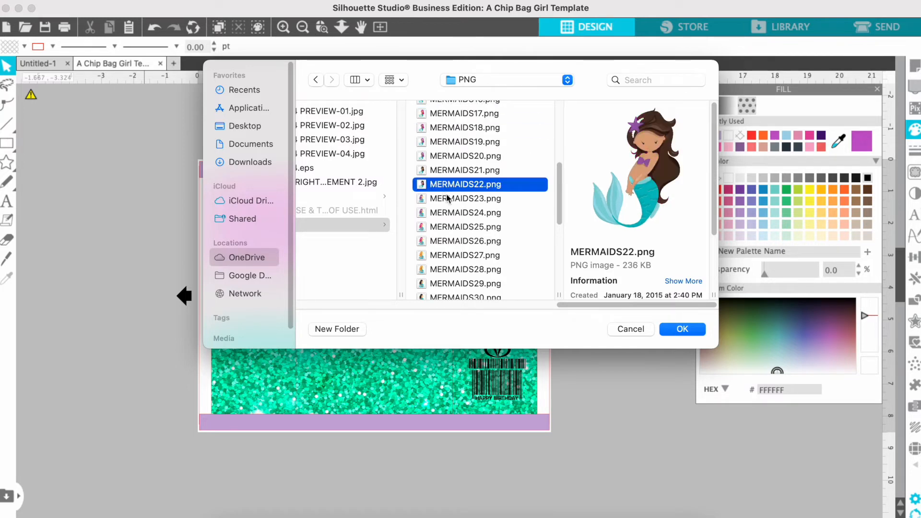
{"action": "left_click", "coordinate": [446, 198]}
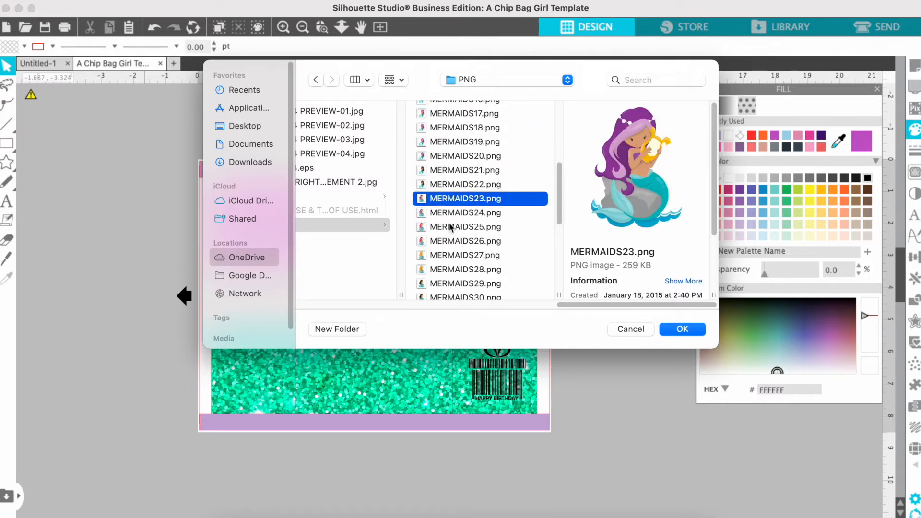
{"action": "left_click", "coordinate": [449, 212]}
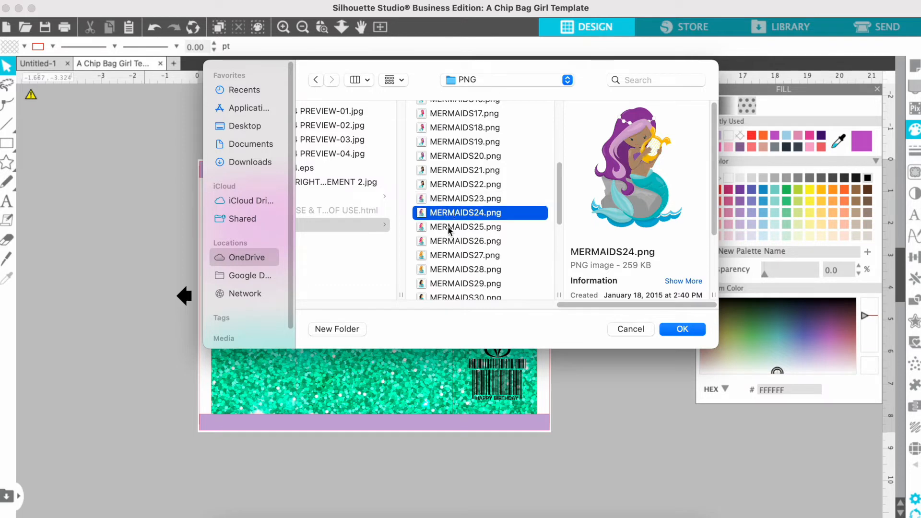
{"action": "left_click", "coordinate": [451, 227]}
{"action": "left_click", "coordinate": [452, 213]}
{"action": "left_click", "coordinate": [682, 329]}
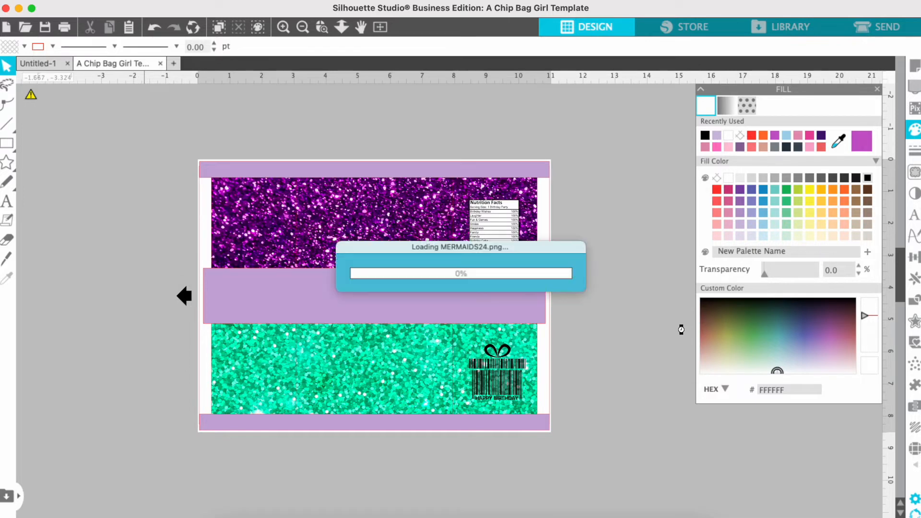
Step: Shrink the mermaid proportionally to about 3.65 x 4.86 in and place it over the middle of the bag, centered on the light purple band
{"action": "left_click_drag", "start_coordinate": [292, 282], "coordinate": [400, 332]}
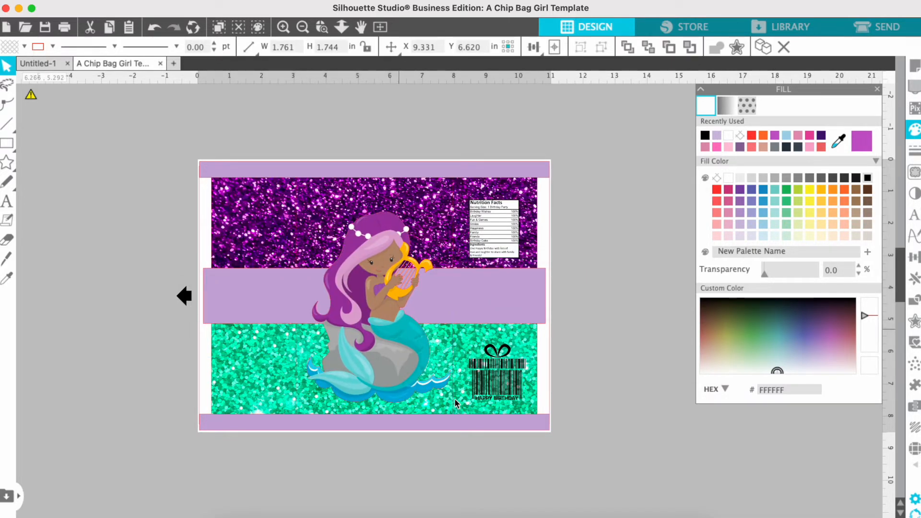
{"action": "left_click", "coordinate": [418, 378]}
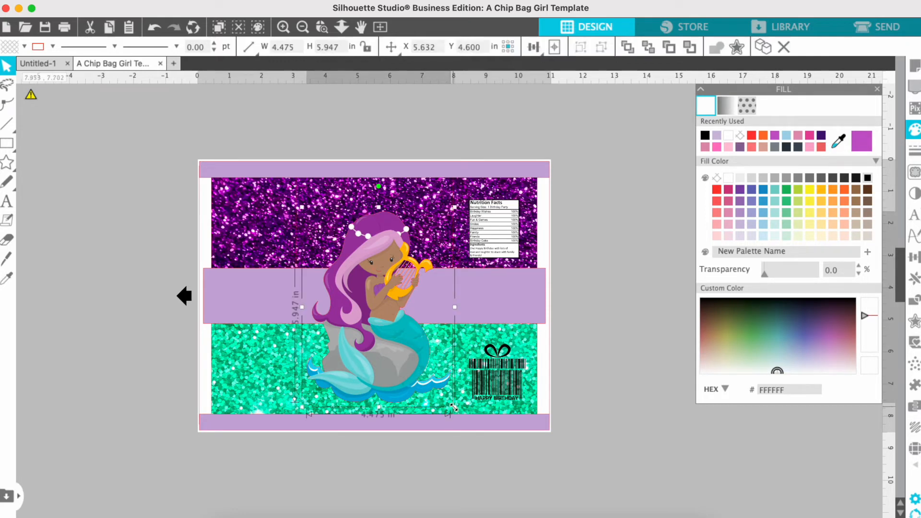
{"action": "left_click_drag", "start_coordinate": [453, 406], "coordinate": [414, 370]}
{"action": "left_click_drag", "start_coordinate": [377, 340], "coordinate": [388, 344]}
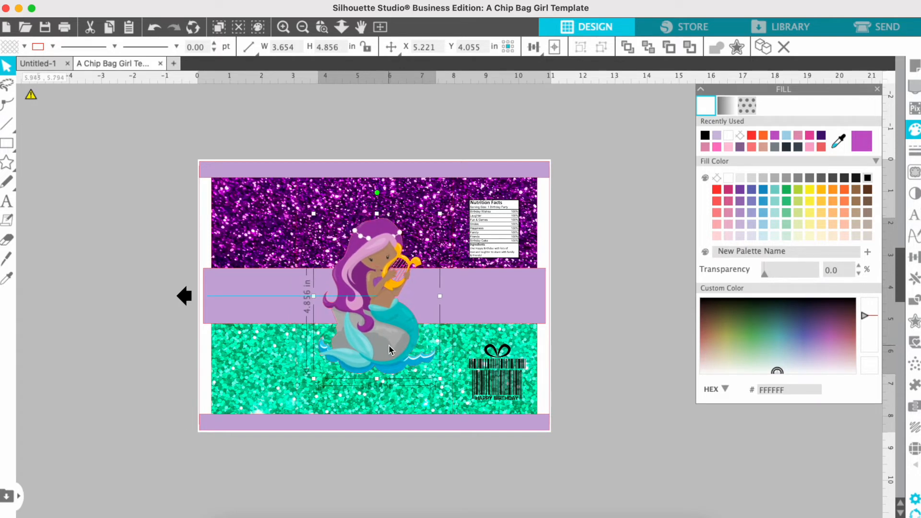
{"action": "left_click", "coordinate": [592, 337]}
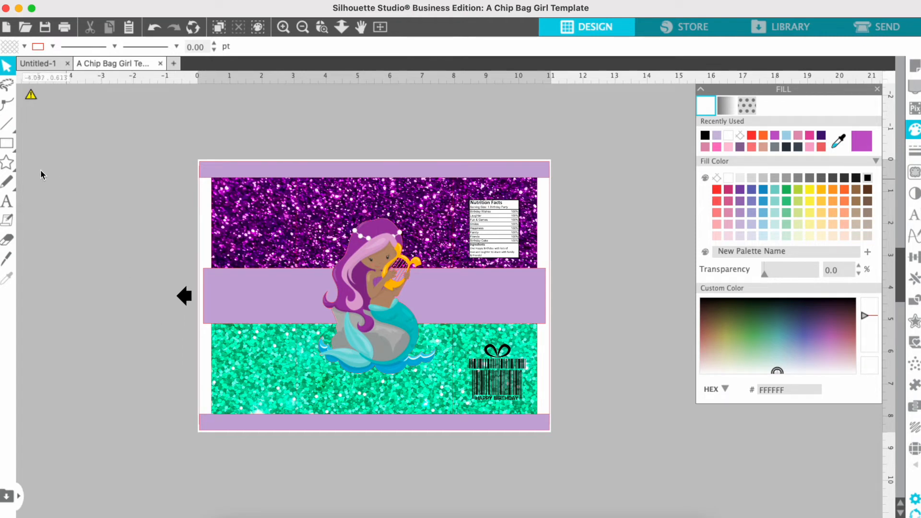
Step: Add the text "Happy" in 72 pt Arial above the page
{"action": "left_click", "coordinate": [7, 201]}
{"action": "left_click", "coordinate": [268, 123]}
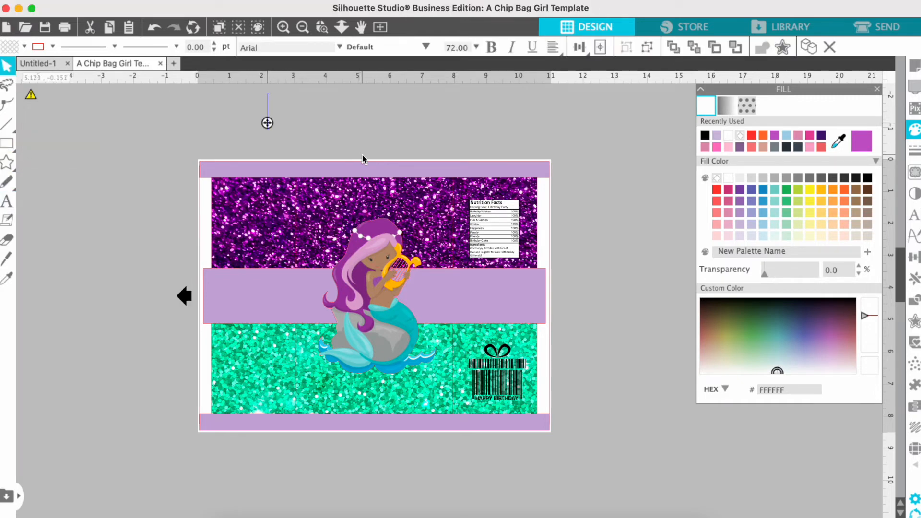
{"action": "type", "text": "Happy"}
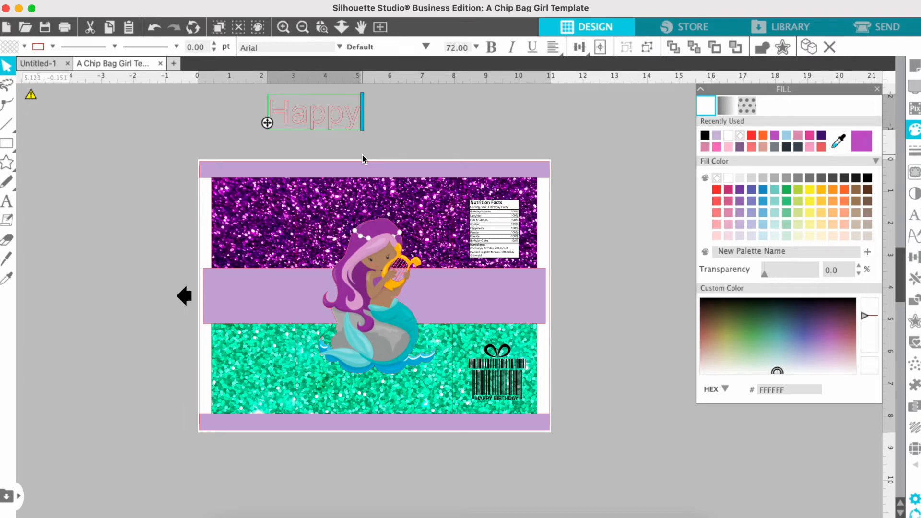
{"action": "left_click", "coordinate": [381, 131]}
{"action": "left_click", "coordinate": [316, 117]}
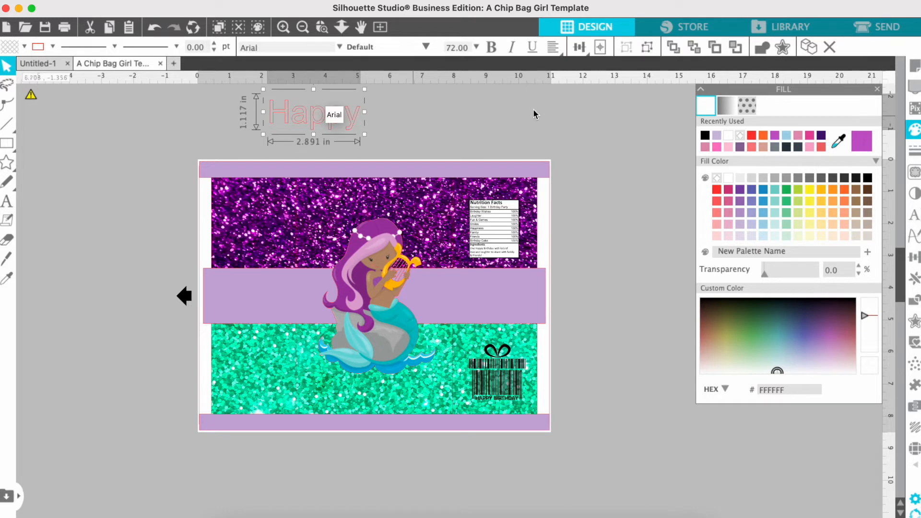
Step: Duplicate the "Happy" text, place the copy beside the original, and change its wording to "Birthday"
{"action": "left_click", "coordinate": [809, 47]}
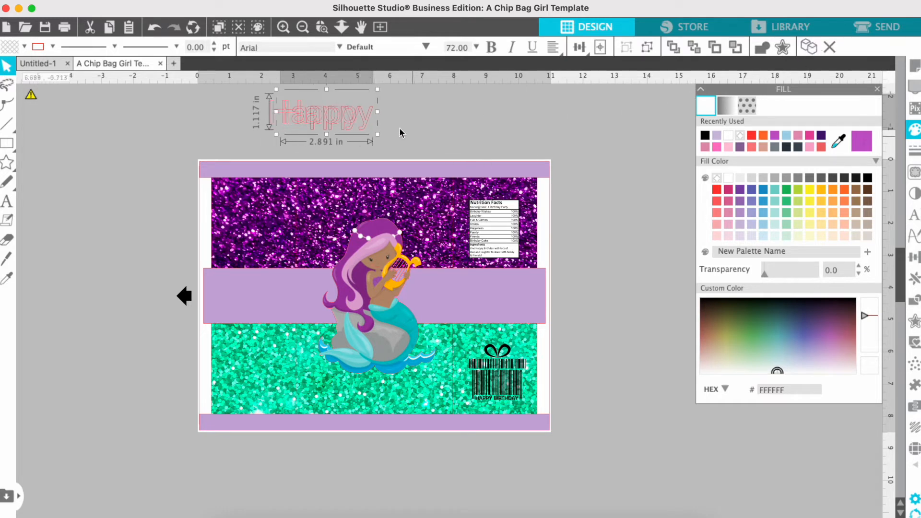
{"action": "left_click_drag", "start_coordinate": [359, 127], "coordinate": [498, 126]}
{"action": "double_click", "coordinate": [503, 131]}
{"action": "key", "text": "BackSpace"}
{"action": "key", "text": "BackSpace"}
{"action": "key", "text": "BackSpace"}
{"action": "key", "text": "BackSpace"}
{"action": "key", "text": "BackSpace"}
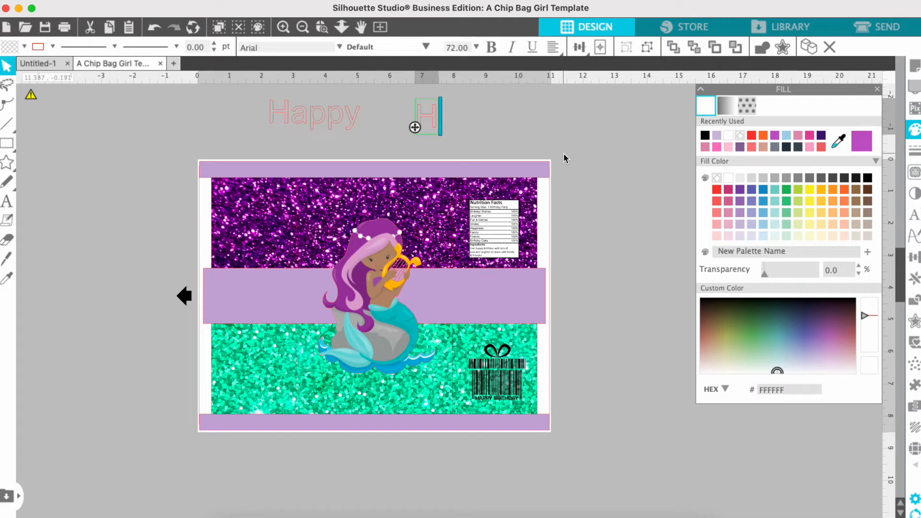
{"action": "type", "text": "Birthday"}
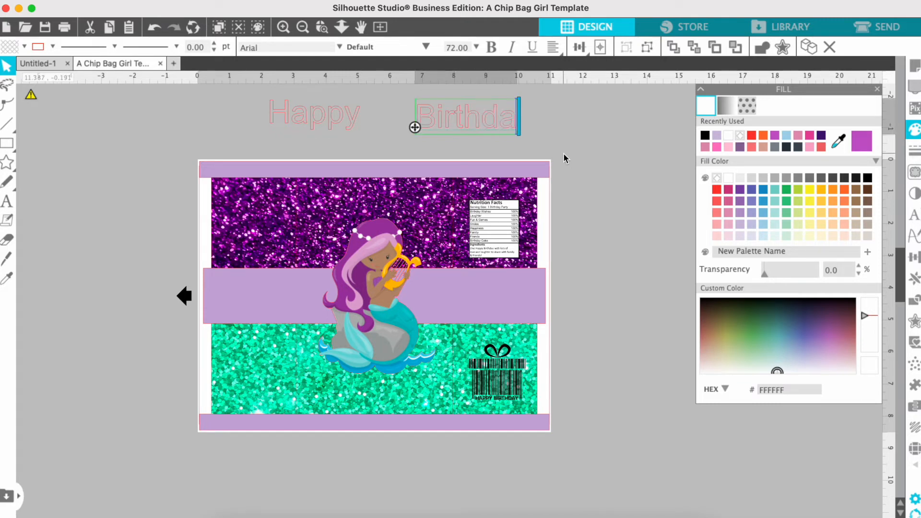
{"action": "left_click", "coordinate": [568, 141]}
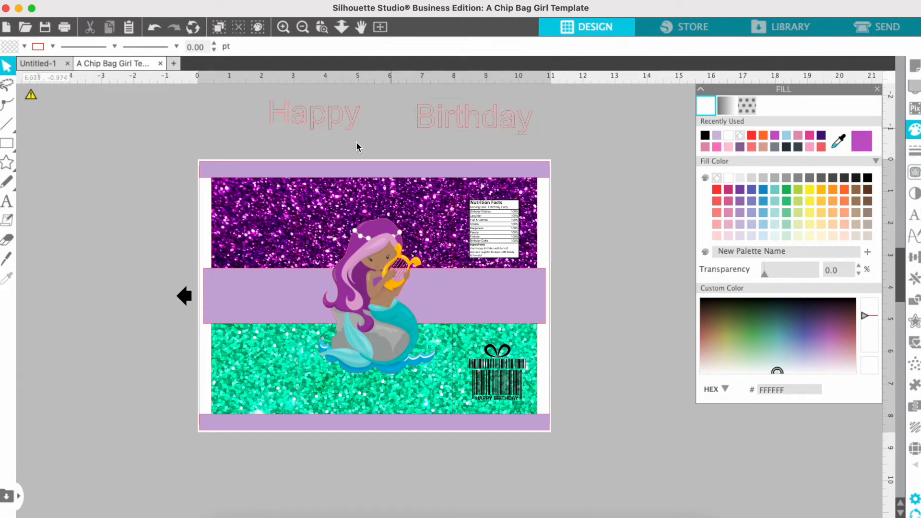
Step: Move "Happy" closer to "Birthday" so the words sit side by side above the page, and select both texts
{"action": "left_click_drag", "start_coordinate": [336, 128], "coordinate": [378, 126]}
{"action": "left_click", "coordinate": [440, 126]}
{"action": "mouse_move", "coordinate": [439, 123]}
{"action": "left_mouse_down"}
{"action": "mouse_move", "coordinate": [343, 407]}
{"action": "mouse_move", "coordinate": [443, 120]}
{"action": "left_mouse_up"}
{"action": "left_click", "coordinate": [355, 118]}
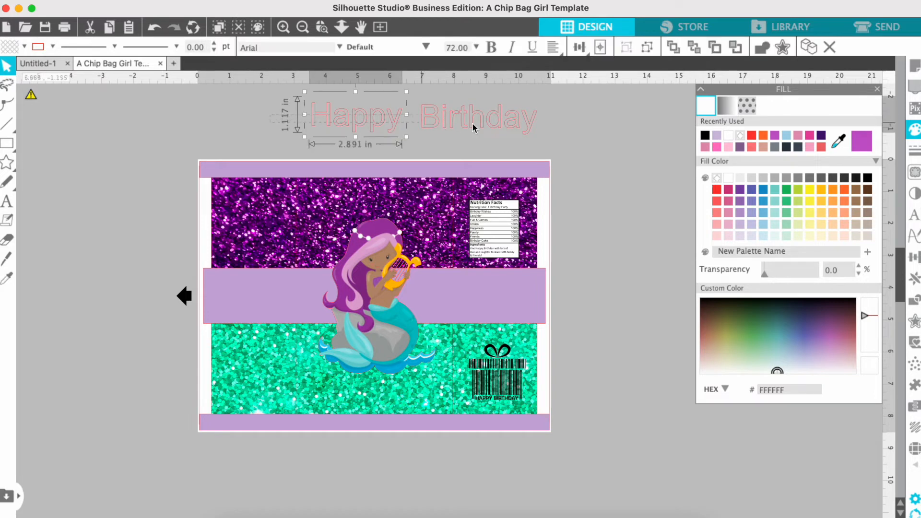
{"action": "left_click", "coordinate": [473, 123], "text": "shift"}
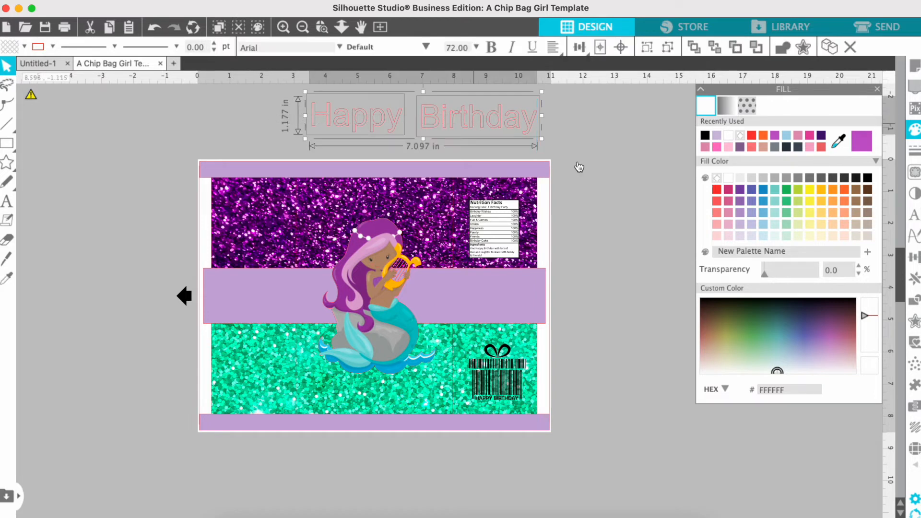
Step: Fill the "Happy" and "Birthday" texts with light purple C3AED4 and open their font name for editing
{"action": "left_click", "coordinate": [717, 135]}
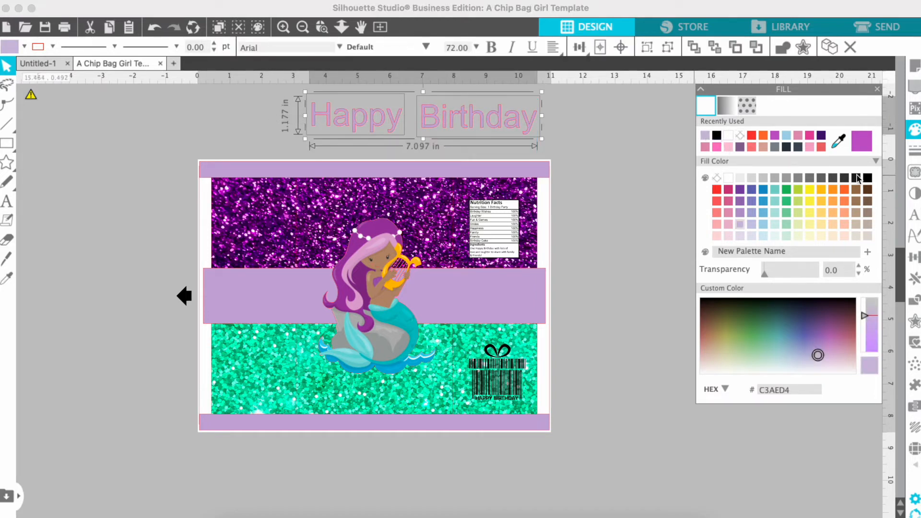
{"action": "left_click", "coordinate": [913, 214]}
{"action": "double_click", "coordinate": [712, 137]}
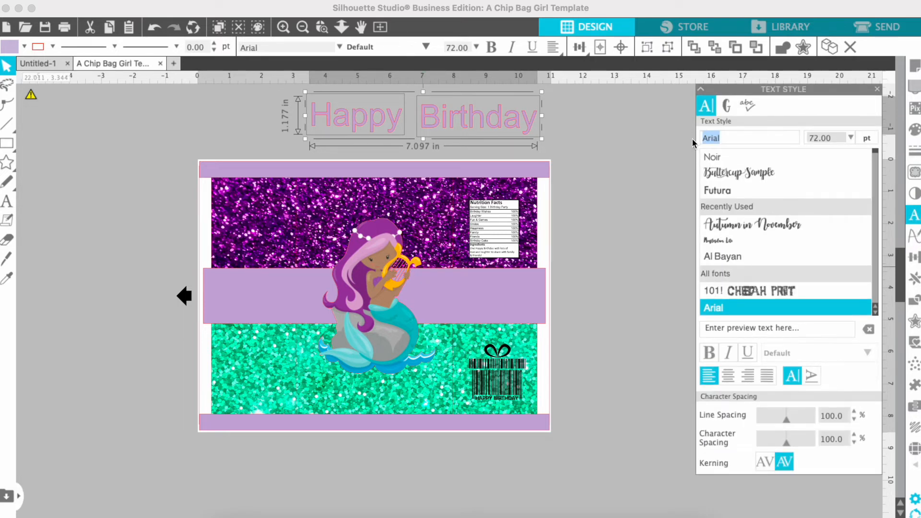
{"action": "type", "text": "spla"}
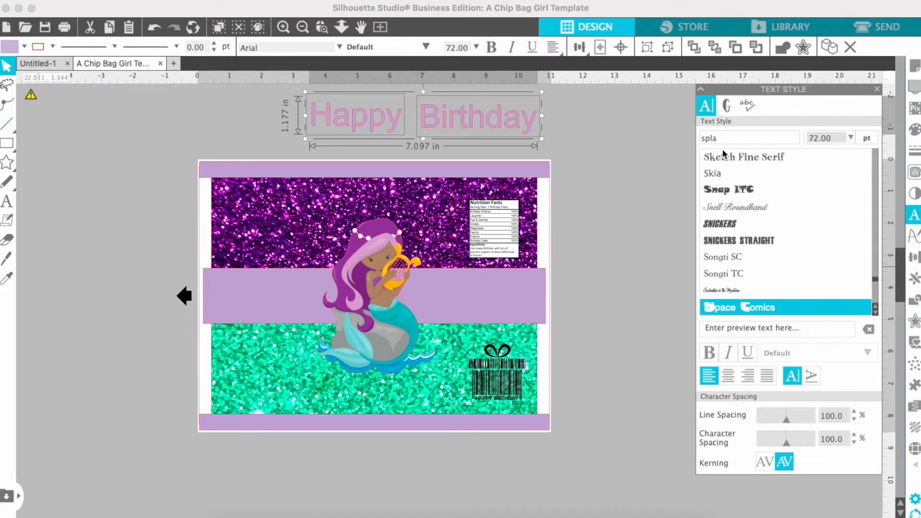
{"action": "scroll", "coordinate": [750, 212], "scroll_direction": "down", "scroll_amount": 5}
{"action": "scroll", "coordinate": [750, 212], "scroll_direction": "down", "scroll_amount": 3}
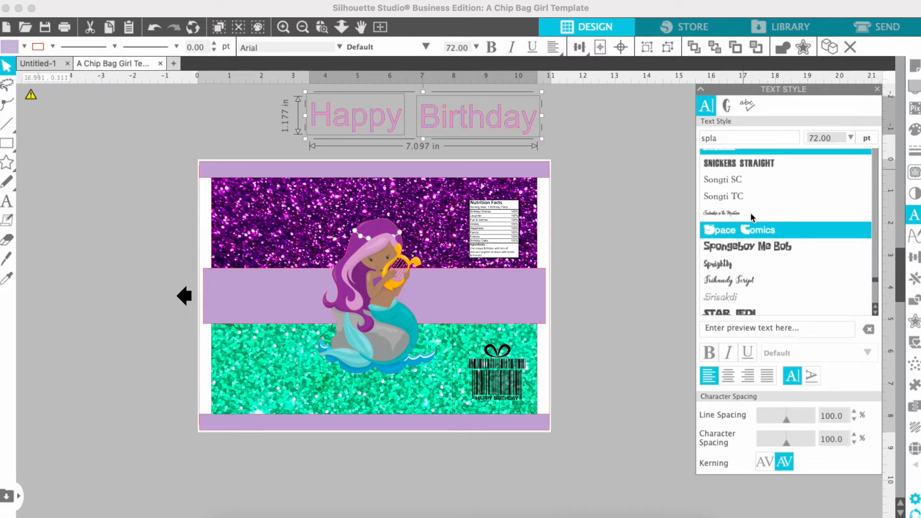
{"action": "type", "text": "a"}
{"action": "key", "text": "BackSpace"}
{"action": "key", "text": "BackSpace"}
{"action": "key", "text": "BackSpace"}
{"action": "key", "text": "BackSpace"}
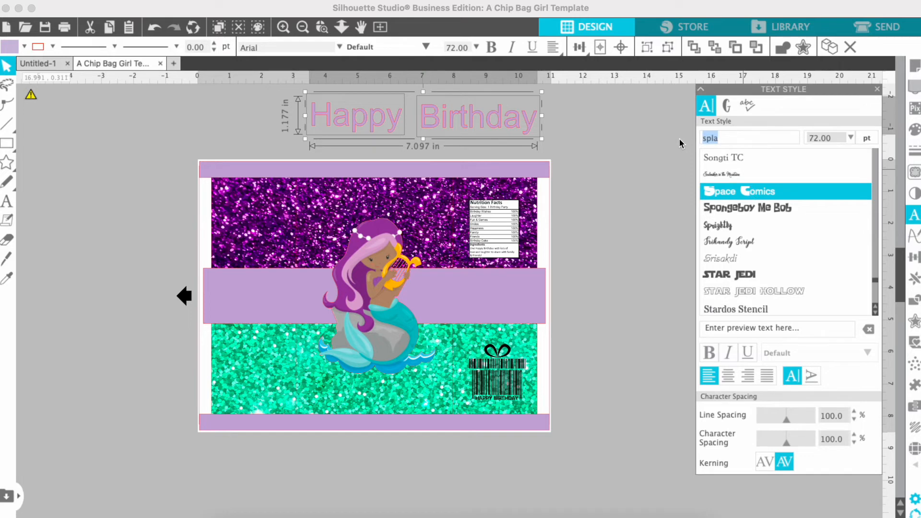
Step: Set the font of both words to Mermaid Swash Caps
{"action": "type", "text": "mermaid Swash Caps"}
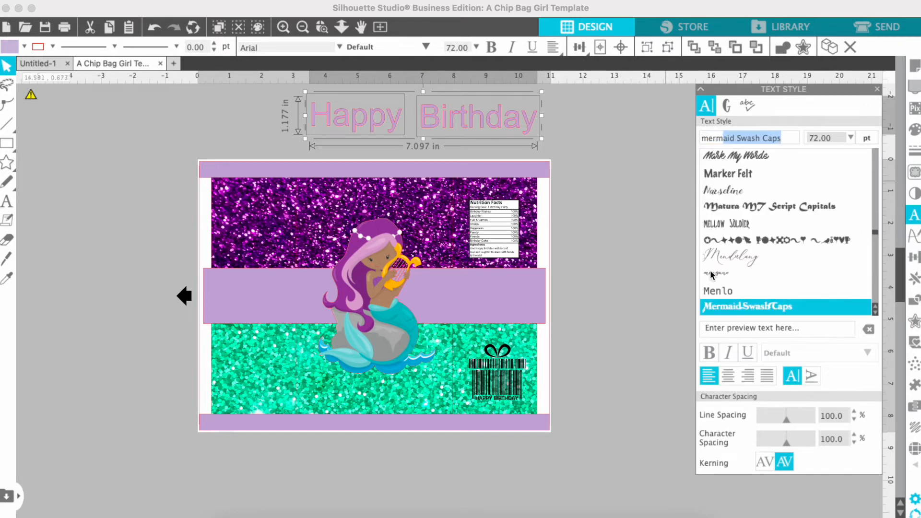
{"action": "left_click", "coordinate": [727, 308]}
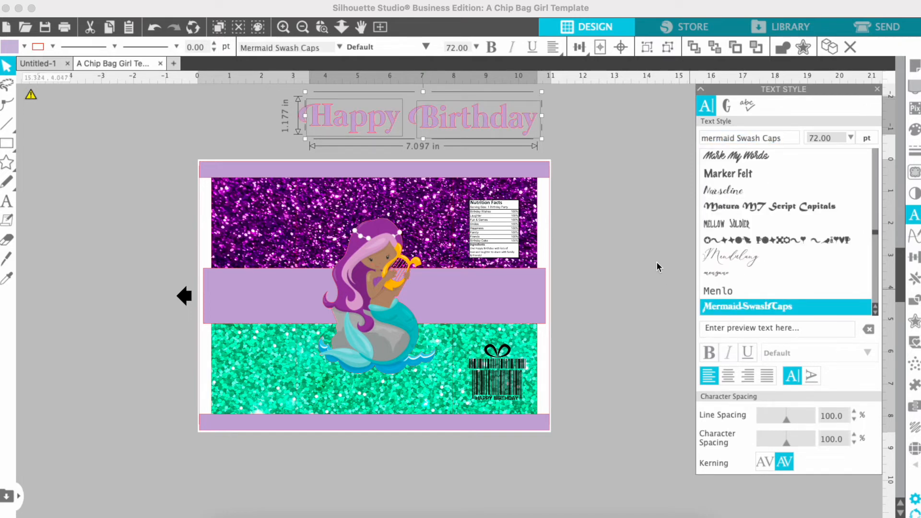
{"action": "left_click", "coordinate": [649, 236]}
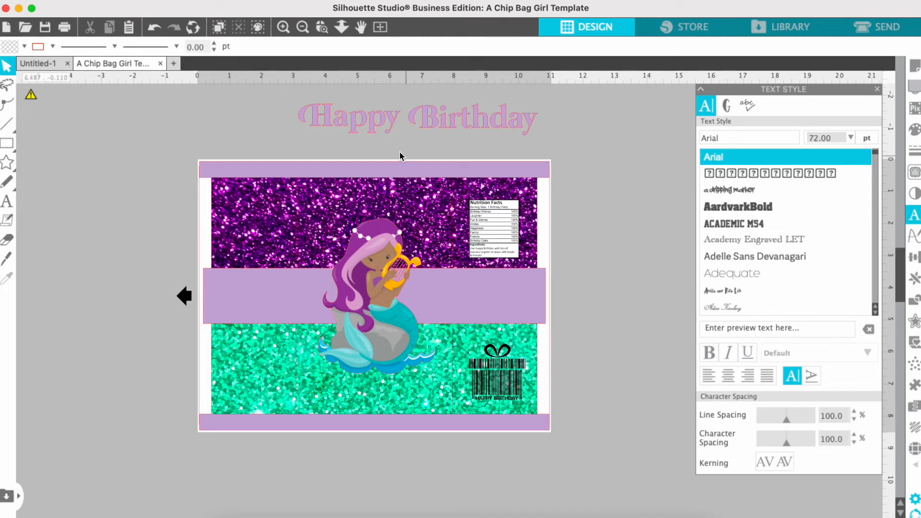
Step: Remove the outline color from both the "Happy" and "Birthday" texts by making their lines transparent
{"action": "left_click", "coordinate": [359, 125]}
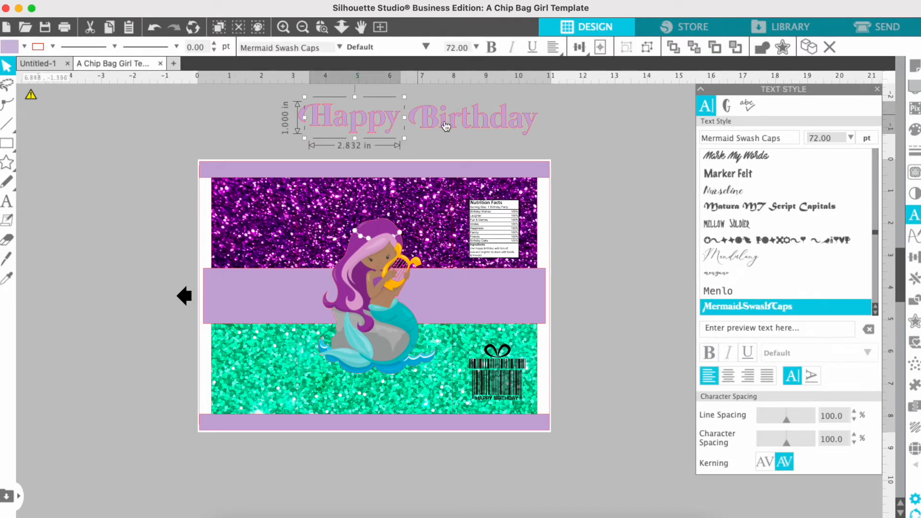
{"action": "left_click", "coordinate": [528, 123]}
{"action": "left_click", "coordinate": [384, 118], "text": "shift"}
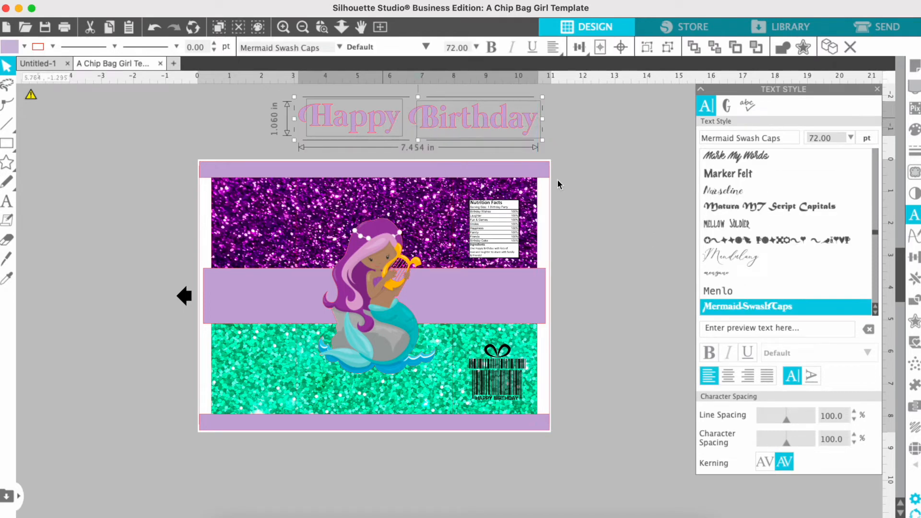
{"action": "left_click", "coordinate": [914, 151]}
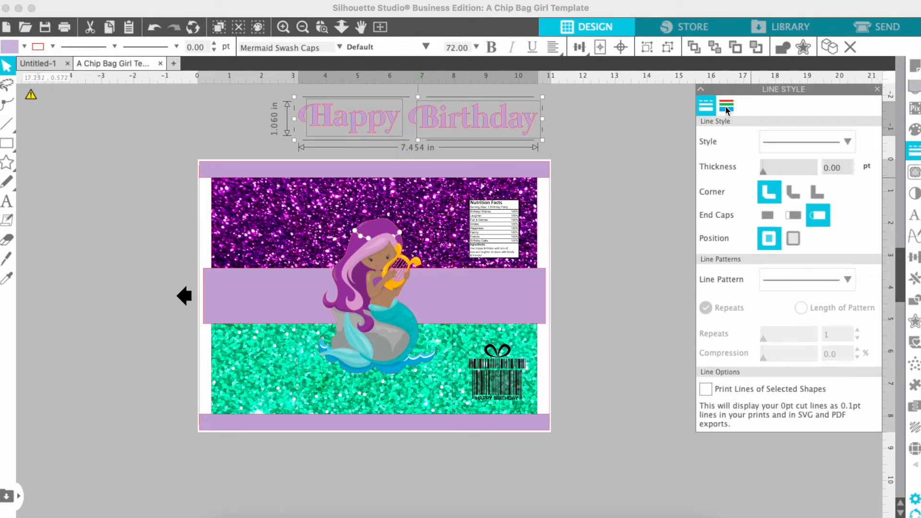
{"action": "left_click", "coordinate": [726, 107]}
{"action": "left_click", "coordinate": [741, 135]}
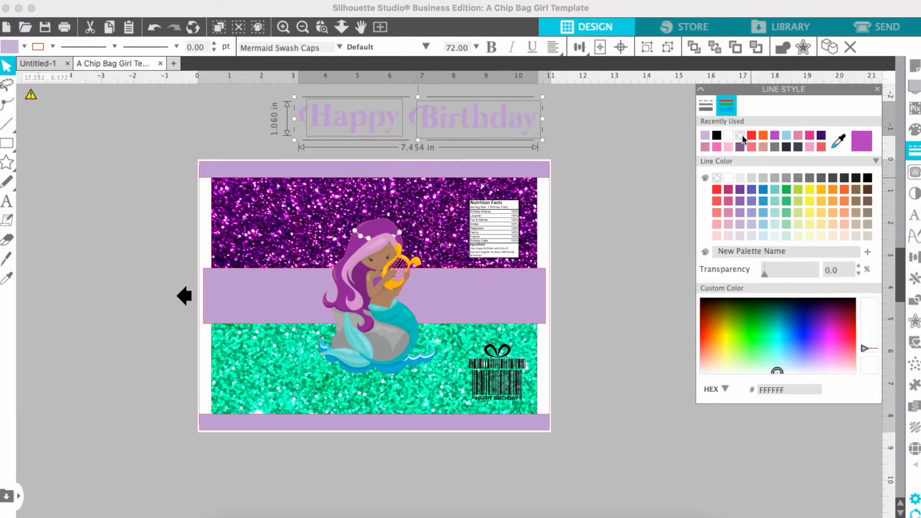
{"action": "left_click", "coordinate": [625, 136]}
Step: Try "Happy" above the mermaid and "Birthday" below her, and return both words to above the page, selected together
{"action": "left_click_drag", "start_coordinate": [384, 121], "coordinate": [404, 201]}
{"action": "left_click_drag", "start_coordinate": [463, 125], "coordinate": [356, 392]}
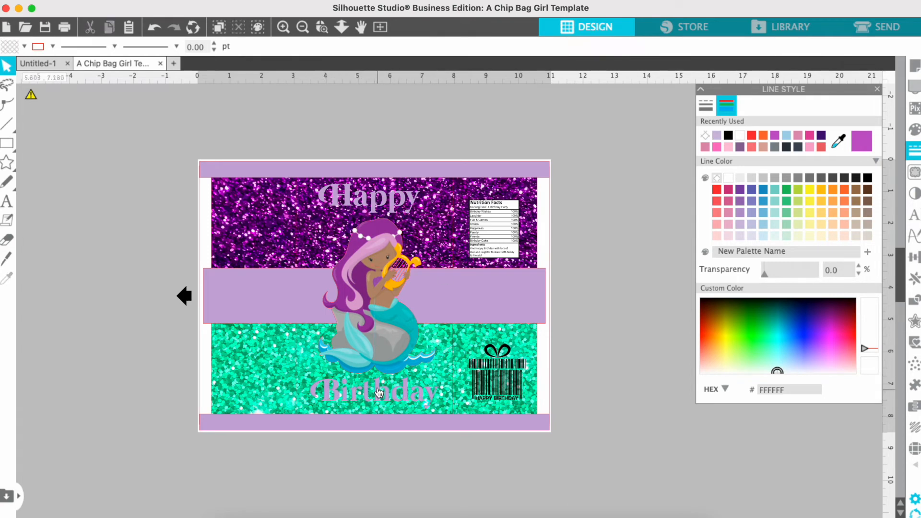
{"action": "left_click", "coordinate": [386, 343]}
{"action": "left_click_drag", "start_coordinate": [405, 135], "coordinate": [406, 126]}
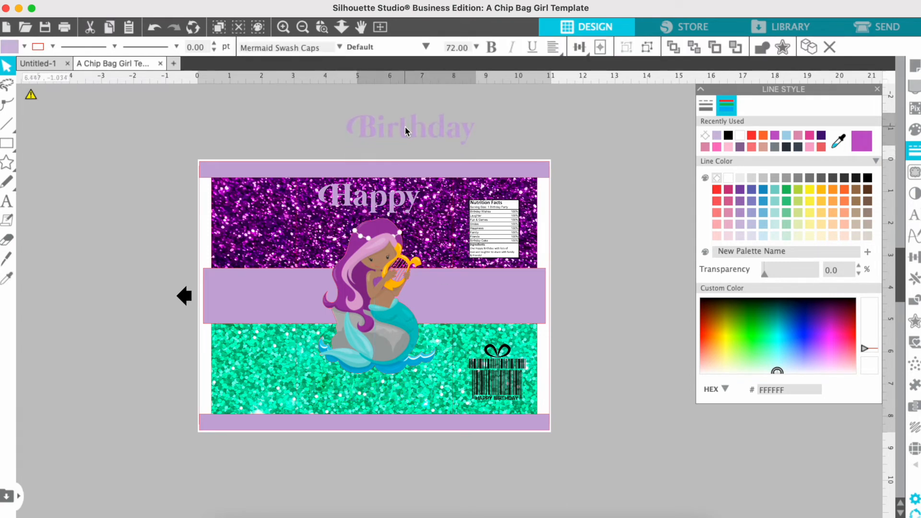
{"action": "left_click", "coordinate": [373, 235]}
{"action": "left_click_drag", "start_coordinate": [376, 211], "coordinate": [482, 151]}
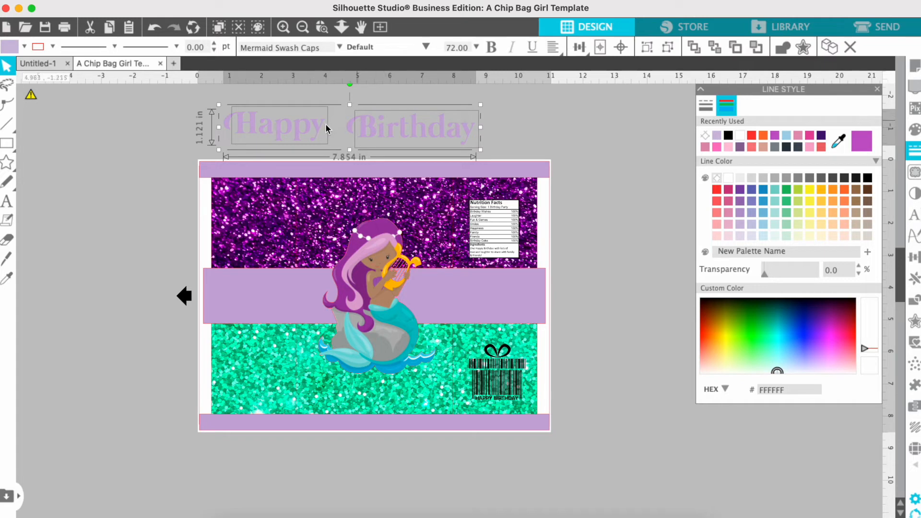
Step: Create a rounded-corner outer offset of 0.050 in around the "Happy" and "Birthday" texts
{"action": "left_click", "coordinate": [914, 325]}
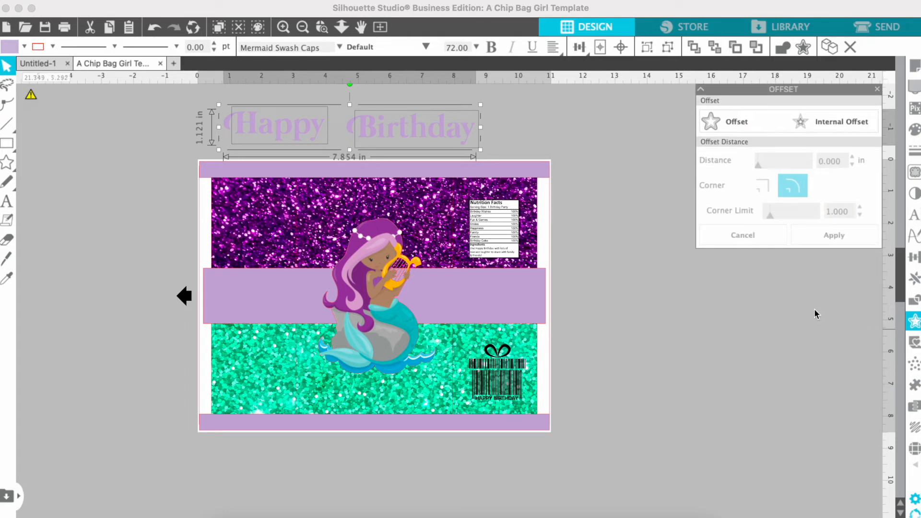
{"action": "left_click", "coordinate": [730, 123]}
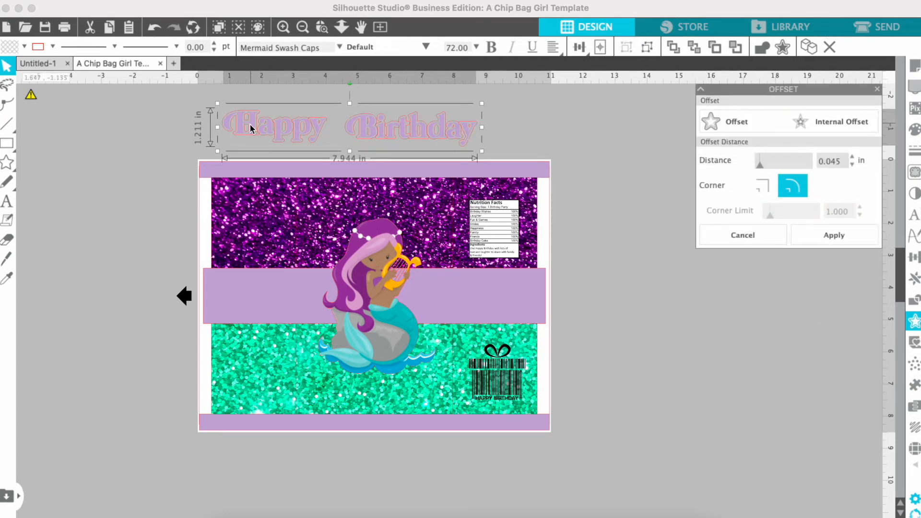
{"action": "left_click", "coordinate": [853, 158]}
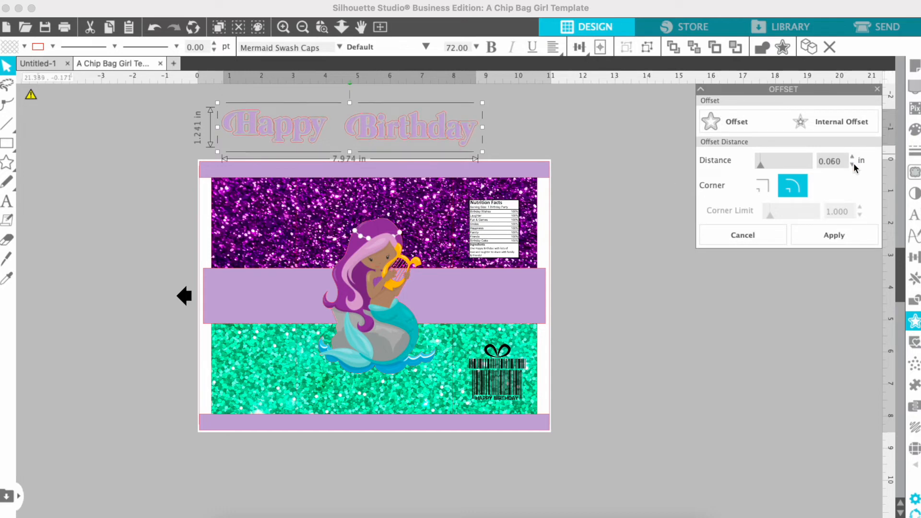
{"action": "left_click", "coordinate": [852, 165]}
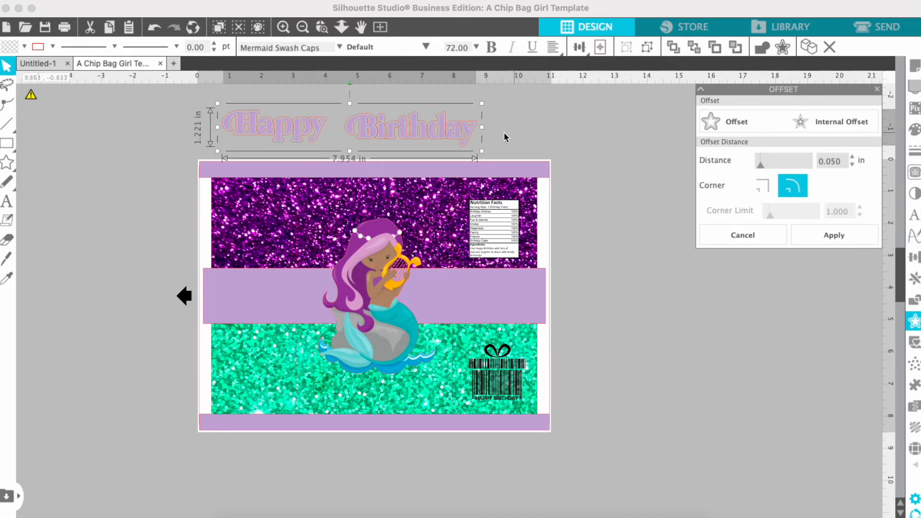
Step: Fill the offset shapes around both words with white and make their line color transparent
{"action": "left_click", "coordinate": [916, 133]}
{"action": "left_click", "coordinate": [917, 133]}
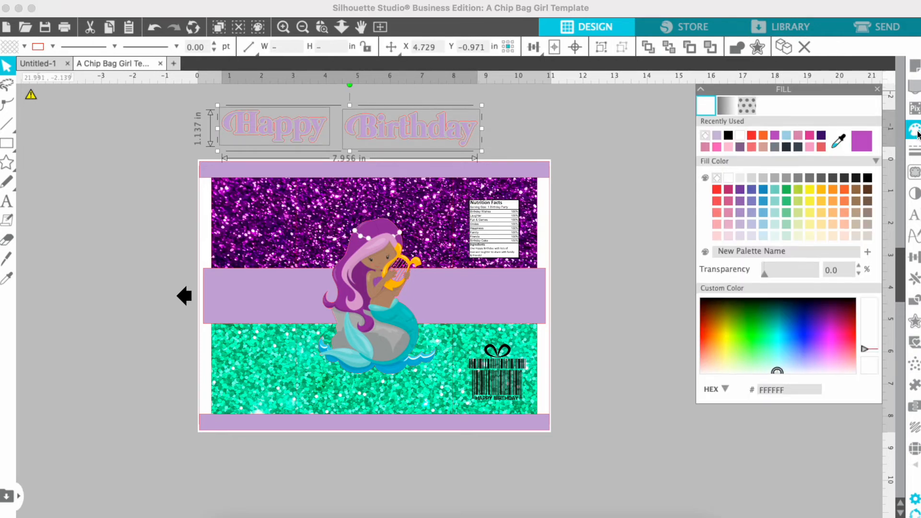
{"action": "left_click", "coordinate": [743, 138]}
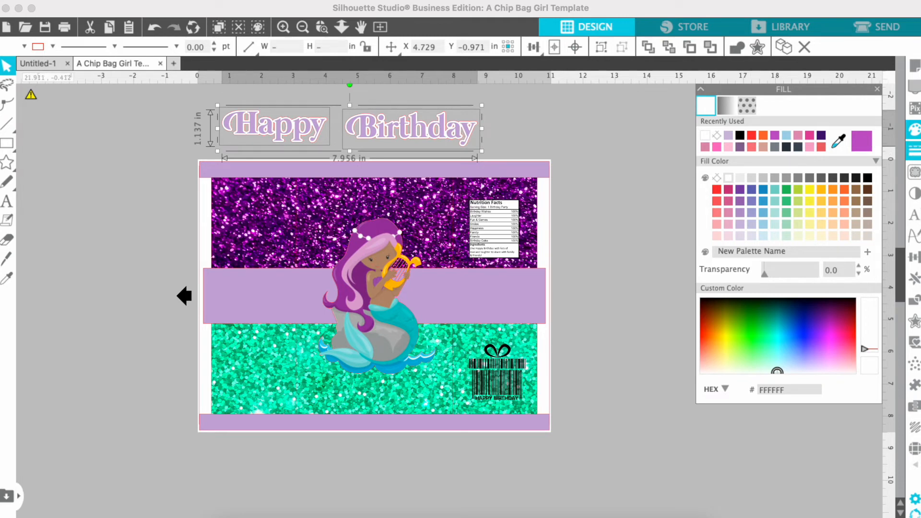
{"action": "left_click", "coordinate": [913, 150]}
{"action": "left_click", "coordinate": [725, 106]}
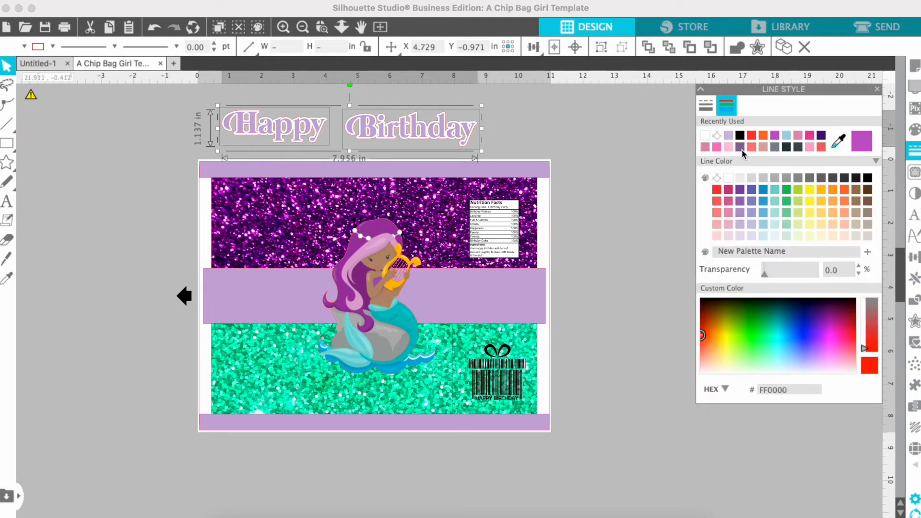
{"action": "left_click", "coordinate": [726, 140]}
{"action": "left_click", "coordinate": [555, 129]}
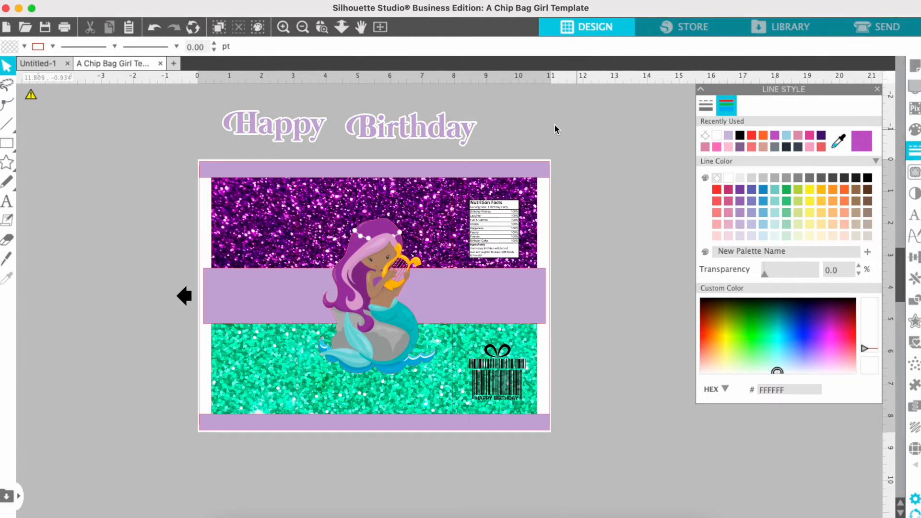
Step: Group "Birthday" with its white offset and place it on the teal glitter just below the mermaid
{"action": "left_click", "coordinate": [376, 121]}
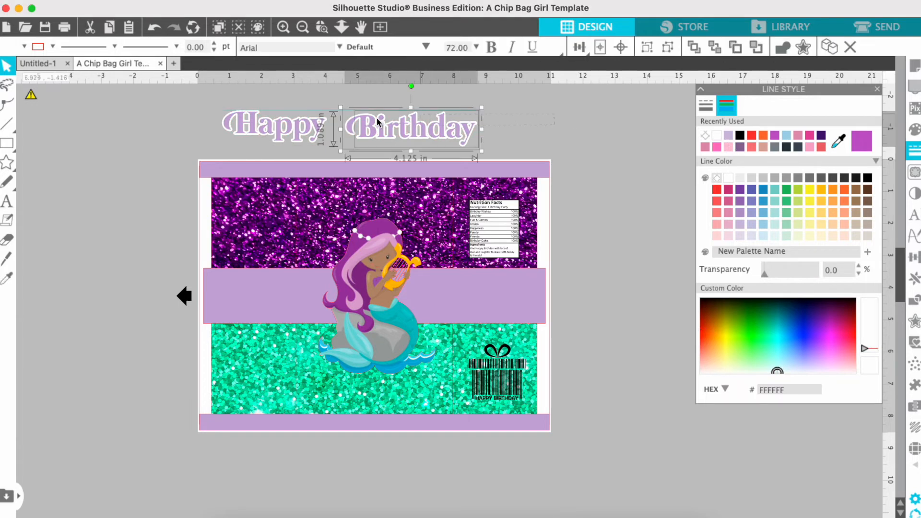
{"action": "left_click", "coordinate": [596, 111]}
{"action": "left_click", "coordinate": [462, 138]}
{"action": "left_click_drag", "start_coordinate": [463, 138], "coordinate": [424, 134]}
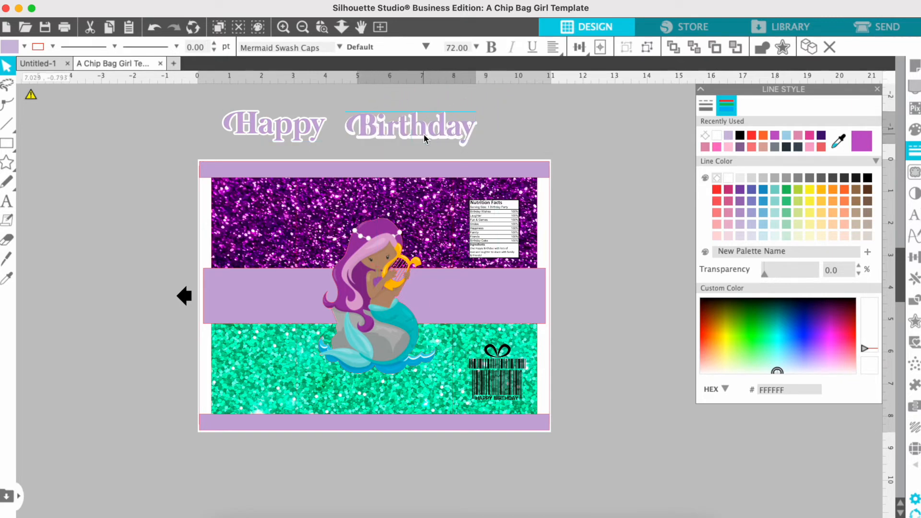
{"action": "left_click", "coordinate": [457, 135]}
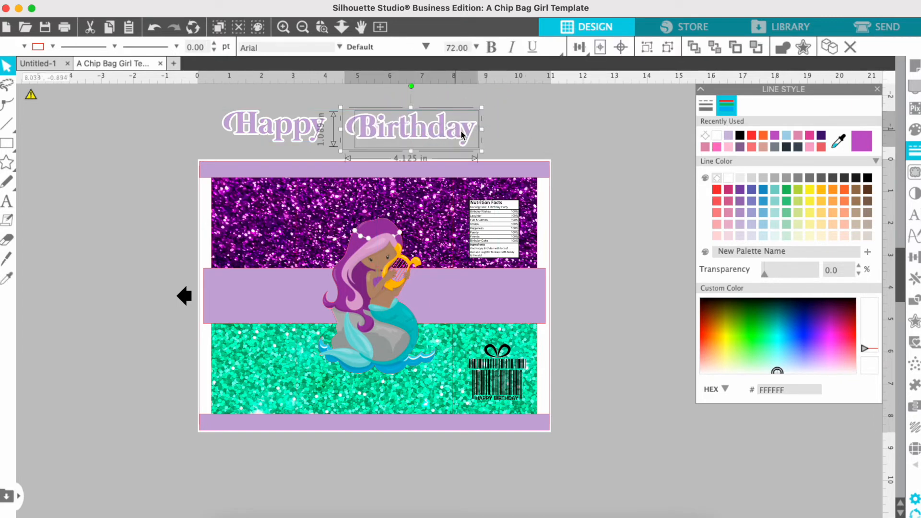
{"action": "right_click", "coordinate": [569, 120]}
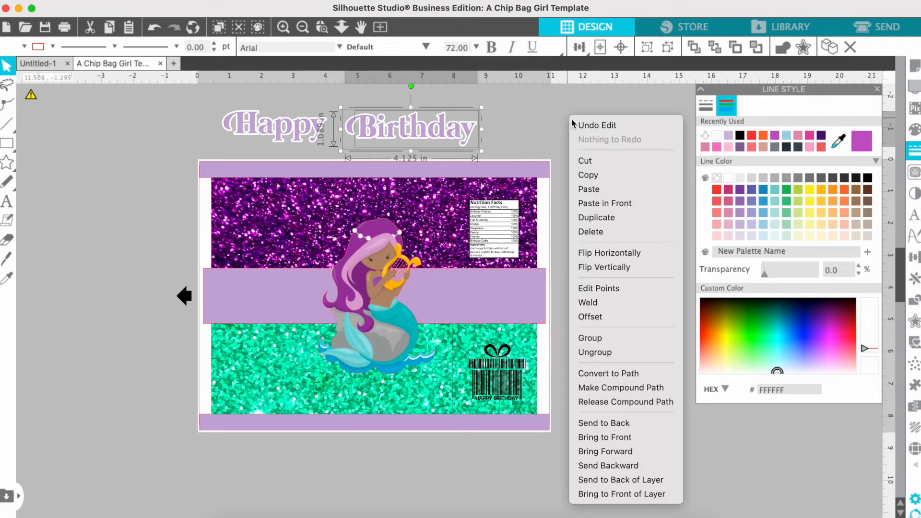
{"action": "left_click", "coordinate": [619, 343]}
{"action": "left_click_drag", "start_coordinate": [461, 130], "coordinate": [417, 386]}
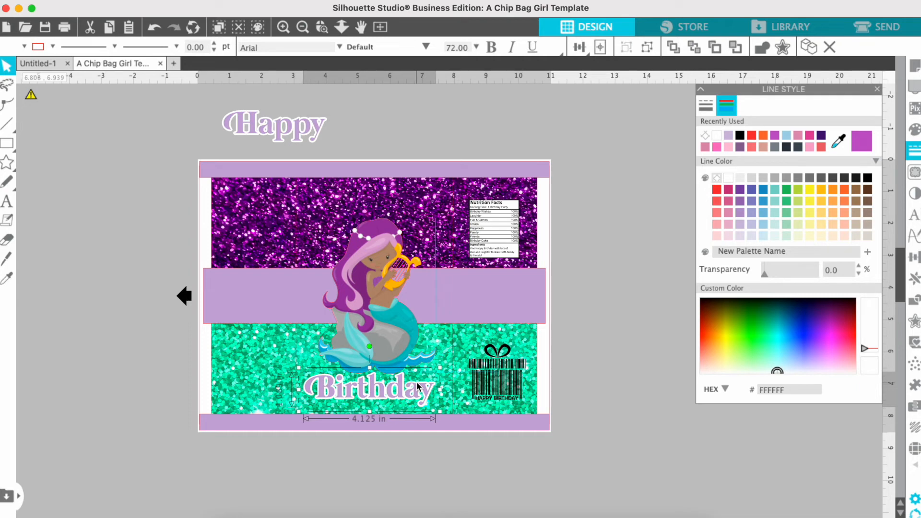
{"action": "left_click", "coordinate": [203, 89]}
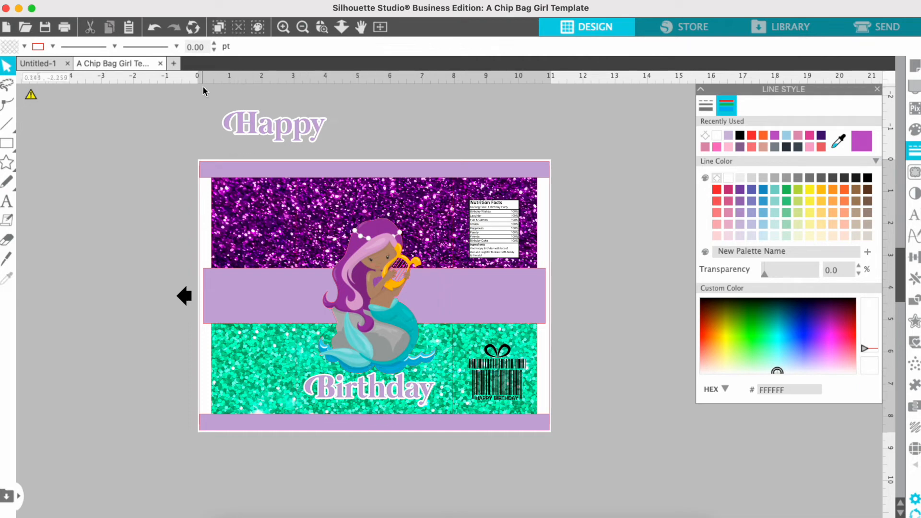
Step: Group "Happy" with its white offset and place it on the purple glitter just above the mermaid
{"action": "left_click", "coordinate": [274, 127]}
{"action": "right_click", "coordinate": [451, 115]}
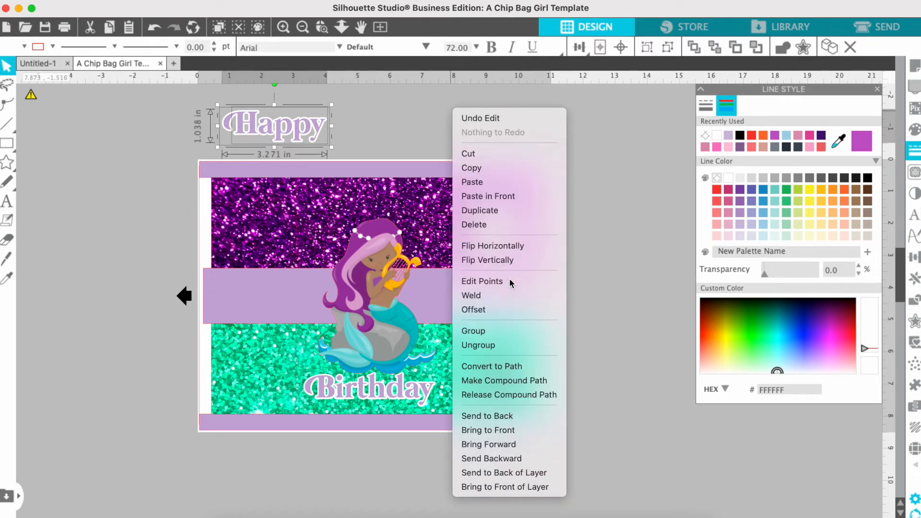
{"action": "left_click", "coordinate": [503, 334]}
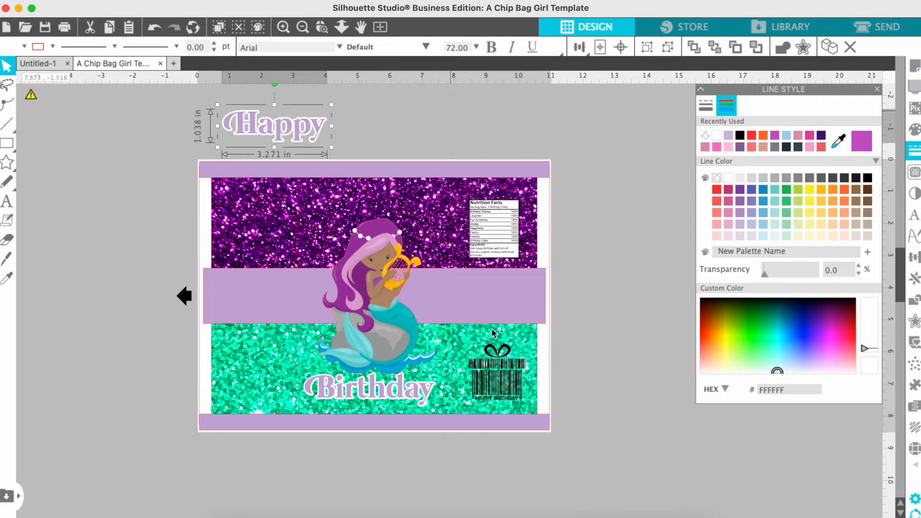
{"action": "left_click_drag", "start_coordinate": [302, 136], "coordinate": [397, 224]}
Step: Shrink the mermaid proportionally to about 3.39 x 4.50 in, keeping her vertically centered on the light purple band
{"action": "left_click", "coordinate": [391, 270]}
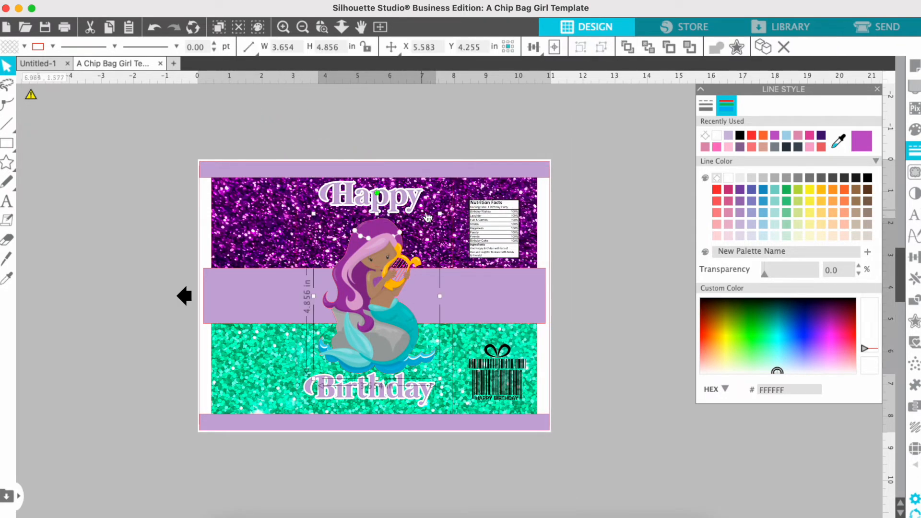
{"action": "left_click_drag", "start_coordinate": [438, 212], "coordinate": [437, 219]}
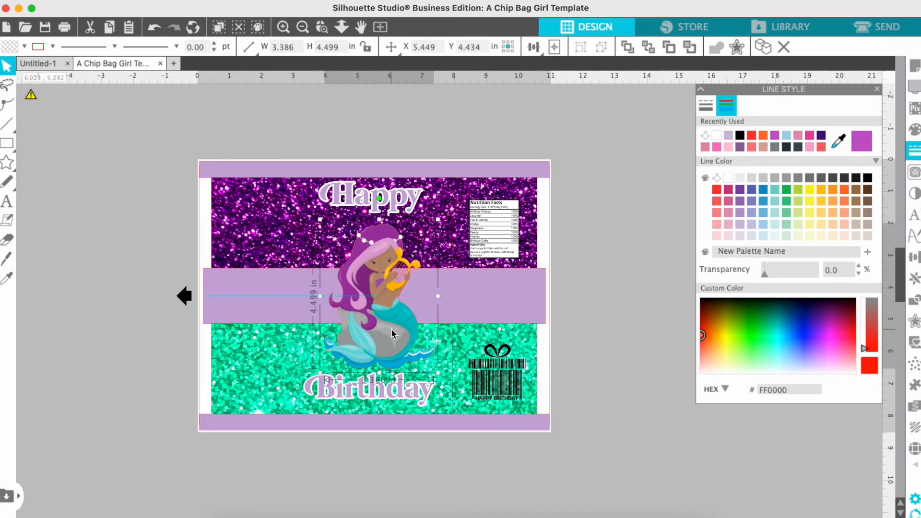
Step: Shift "Birthday" slightly lower and to the right beneath the mermaid, and select the grouped "Happy"
{"action": "left_click_drag", "start_coordinate": [381, 389], "coordinate": [387, 393]}
{"action": "key", "text": "Escape"}
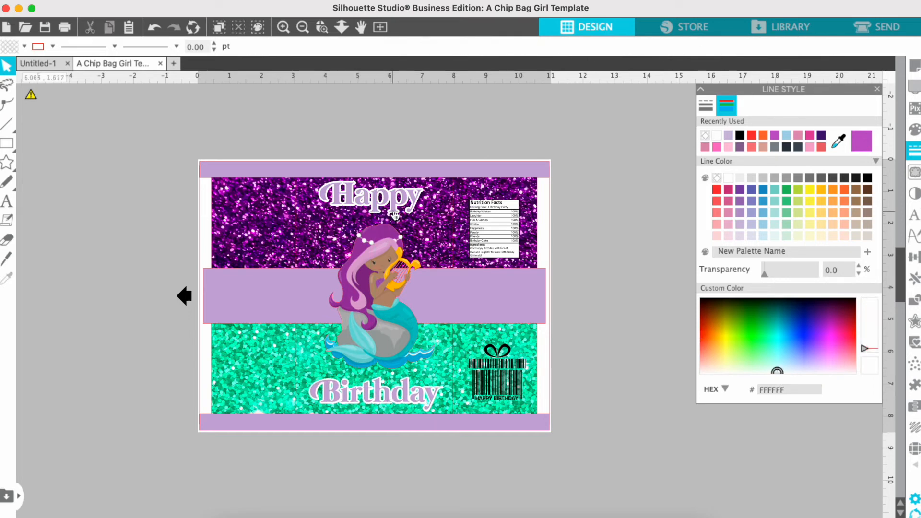
{"action": "left_click", "coordinate": [395, 215]}
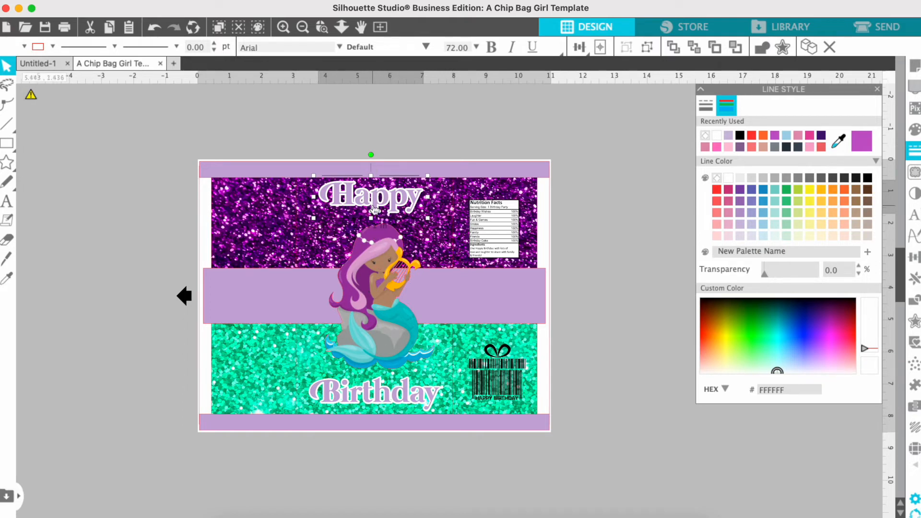
Step: Nudge the grouped "Happy" slightly left above the mermaid and deselect it
{"action": "left_click_drag", "start_coordinate": [375, 204], "coordinate": [374, 205]}
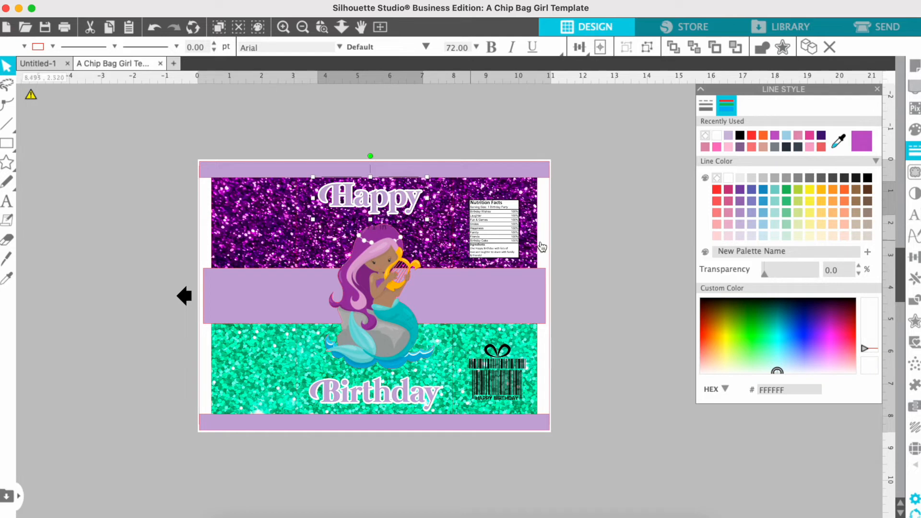
{"action": "left_click", "coordinate": [565, 249]}
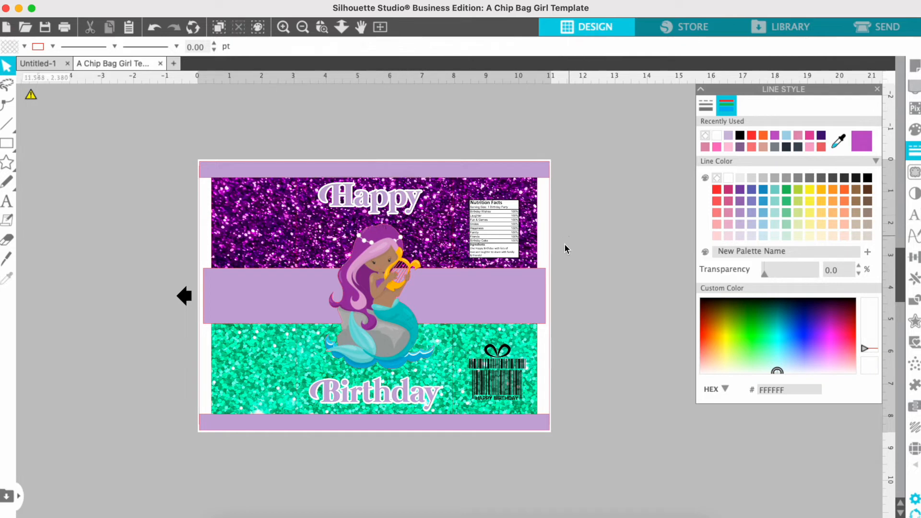
Step: Add the two-line text "Thank you for making" / "my party a Splash!" above the page
{"action": "left_click", "coordinate": [7, 201]}
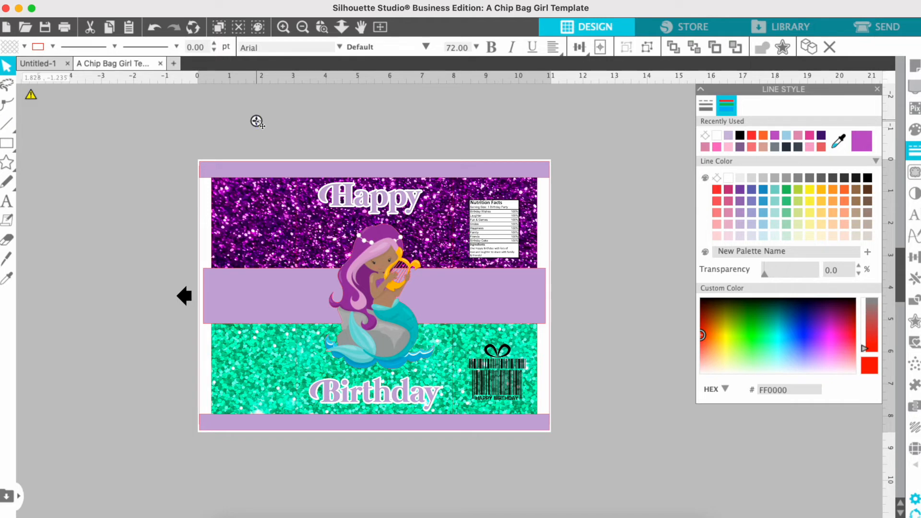
{"action": "left_click", "coordinate": [256, 121]}
{"action": "type", "text": "Thank y"}
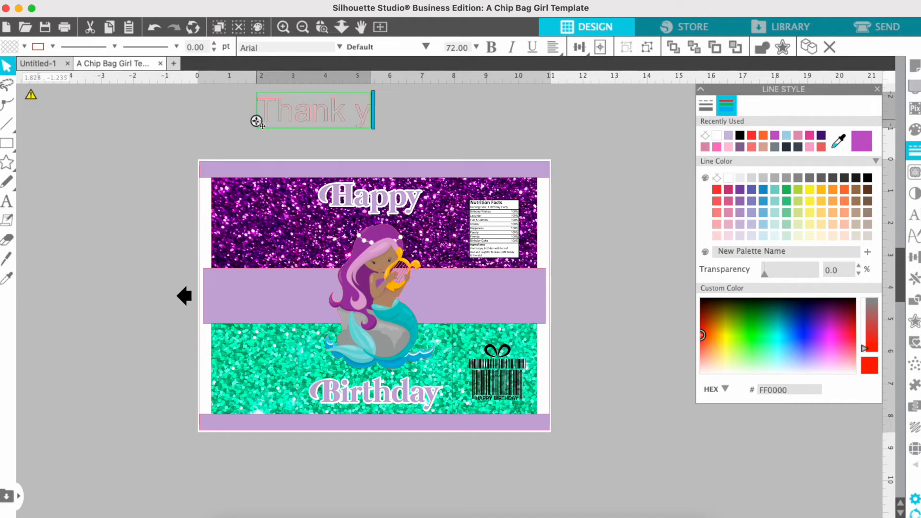
{"action": "type", "text": "ou for making"}
{"action": "key", "text": "Return"}
{"action": "type", "text": "a"}
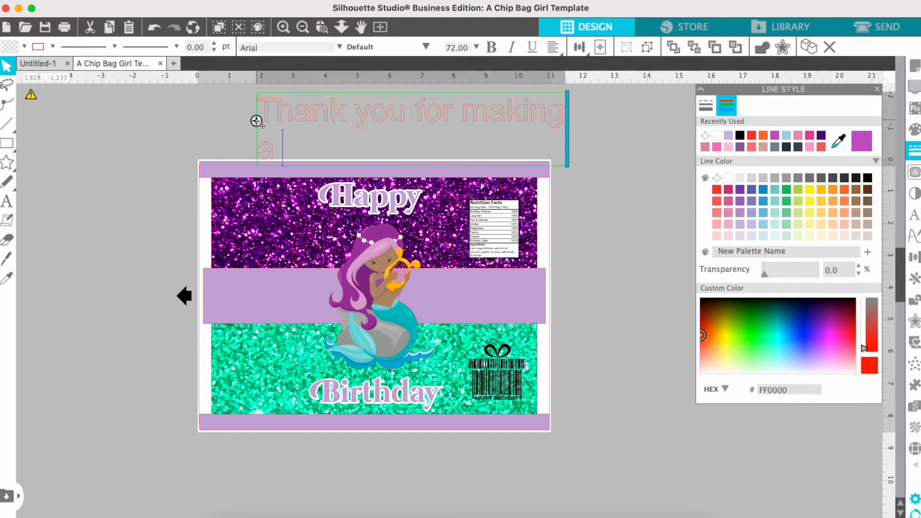
{"action": "key", "text": "BackSpace"}
{"action": "key", "text": "BackSpace"}
{"action": "type", "text": "my party a Splash!"}
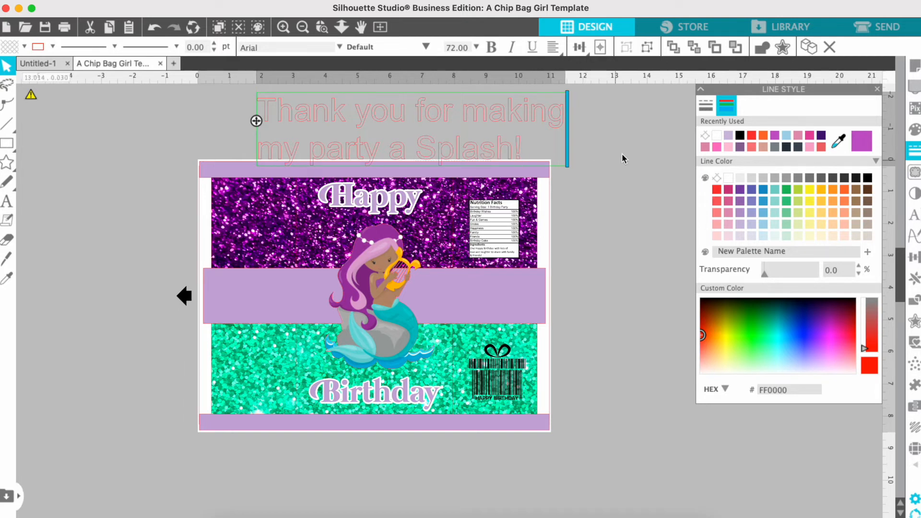
{"action": "left_click", "coordinate": [581, 134]}
Step: Set both the line and fill color of the thank-you text to the light purple C3AED4
{"action": "left_click", "coordinate": [554, 124]}
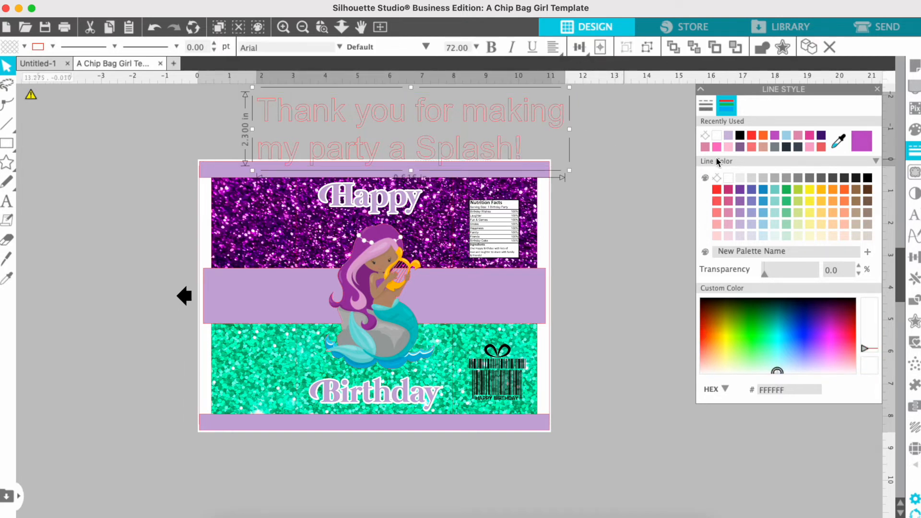
{"action": "left_click", "coordinate": [730, 136]}
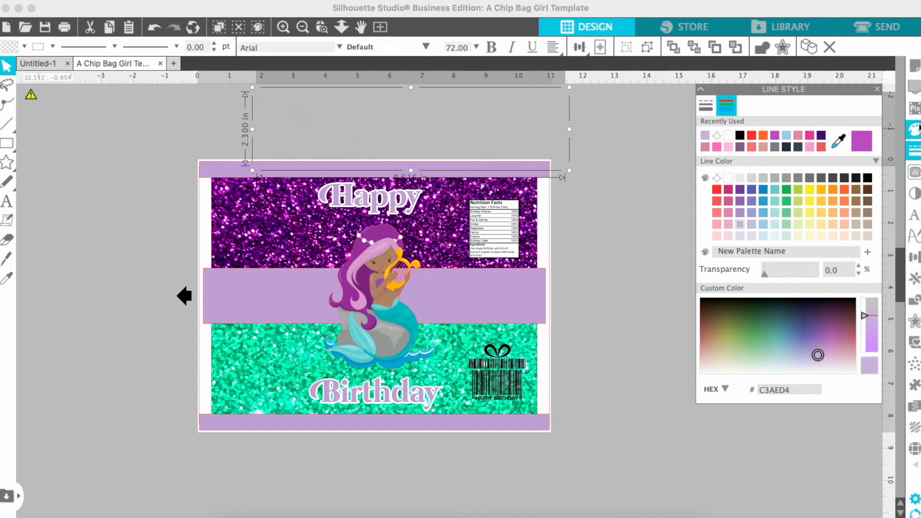
{"action": "left_click", "coordinate": [705, 135]}
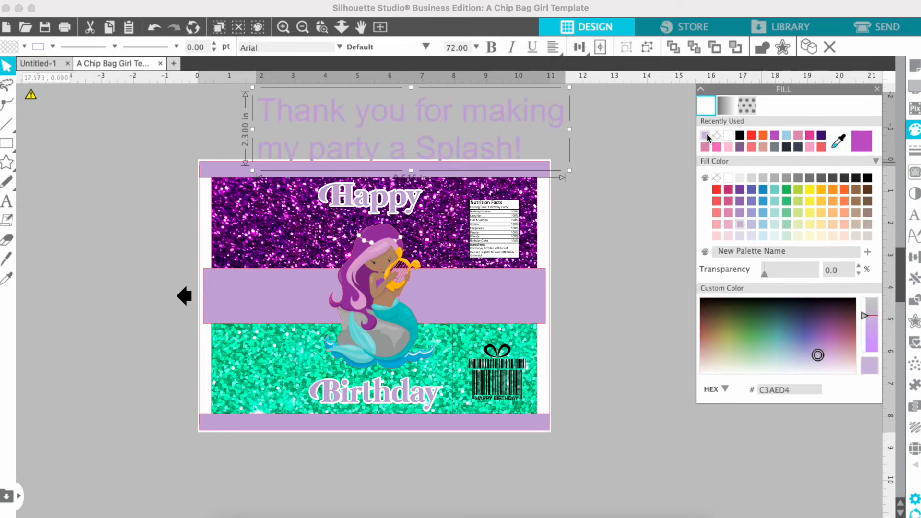
Step: Change the thank-you text's font to Mermaid Swash Caps
{"action": "left_click", "coordinate": [914, 214]}
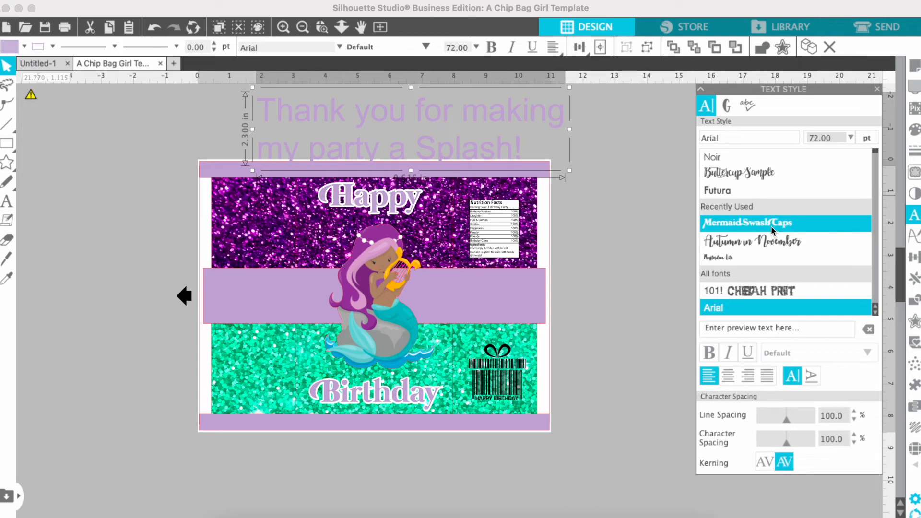
{"action": "left_click", "coordinate": [770, 226]}
{"action": "left_click", "coordinate": [876, 90]}
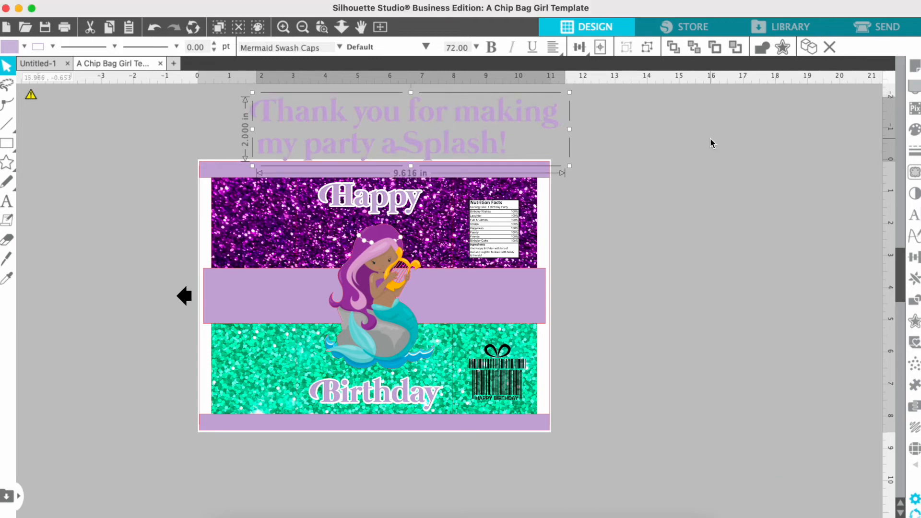
Step: Narrow the thank-you text box to about 4.88 in so it wraps onto five lines, and place it beside the page
{"action": "double_click", "coordinate": [560, 126]}
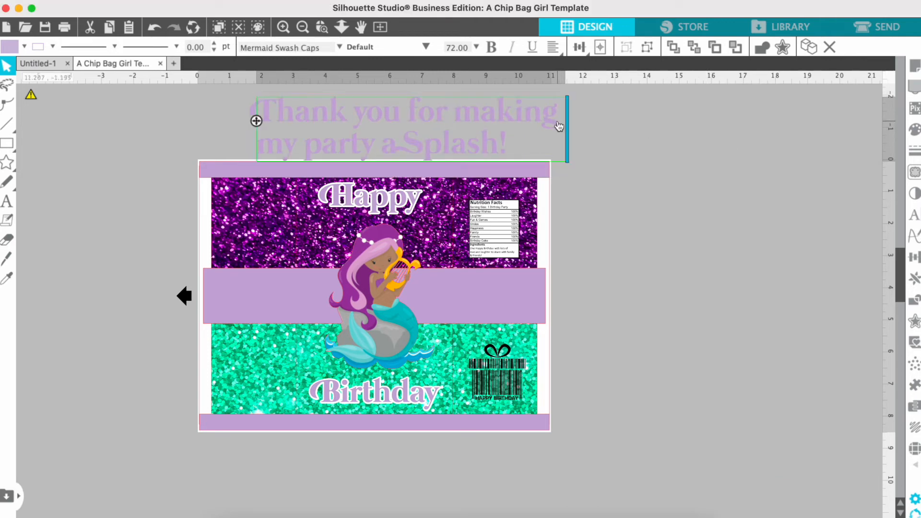
{"action": "left_click_drag", "start_coordinate": [570, 132], "coordinate": [141, 176]}
{"action": "left_click", "coordinate": [438, 94]}
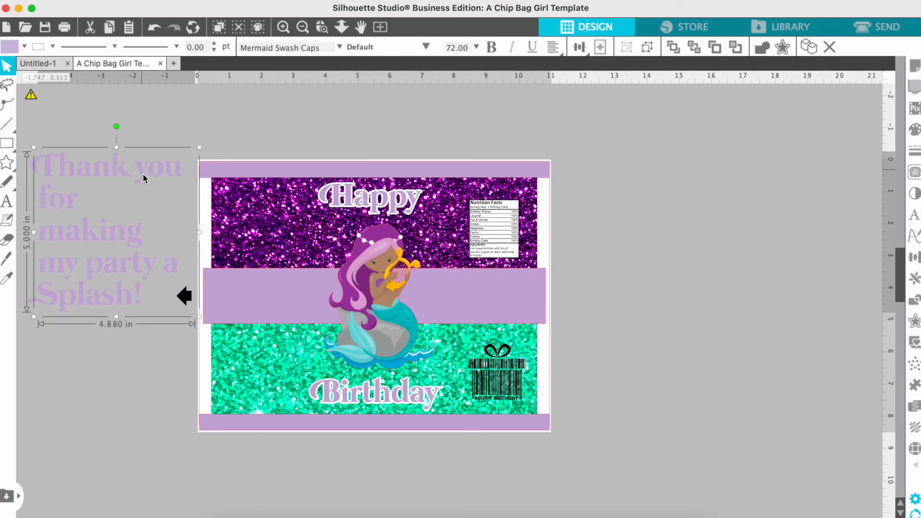
Step: Center-align the thank-you text and move it farther from the page's left edge, clear of the arrow
{"action": "left_click", "coordinate": [909, 219]}
{"action": "left_click", "coordinate": [728, 379]}
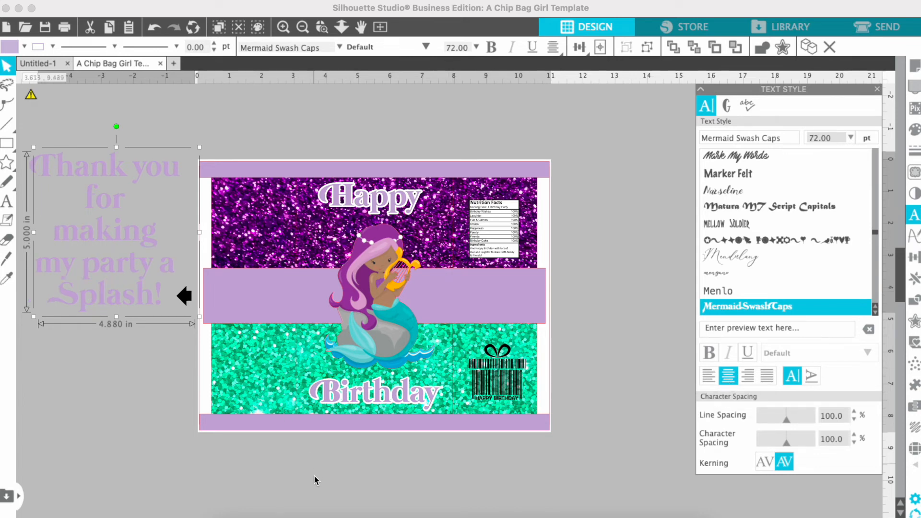
{"action": "left_click", "coordinate": [265, 477]}
{"action": "scroll", "coordinate": [388, 508], "scroll_direction": "left", "scroll_amount": 5}
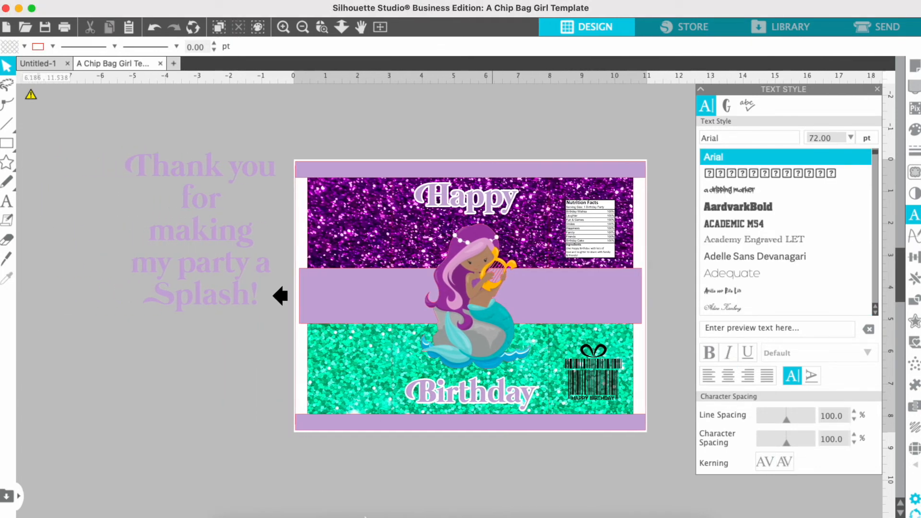
{"action": "left_click_drag", "start_coordinate": [212, 300], "coordinate": [184, 314]}
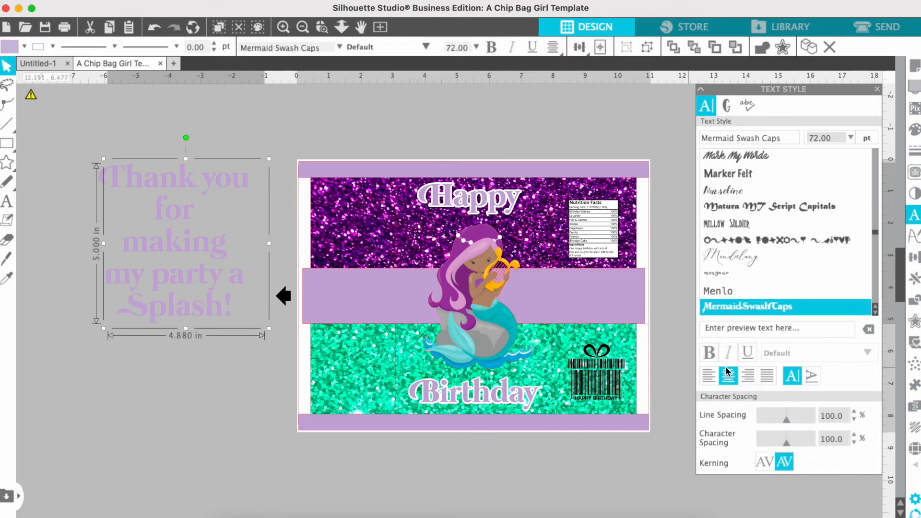
{"action": "left_click_drag", "start_coordinate": [218, 191], "coordinate": [222, 184]}
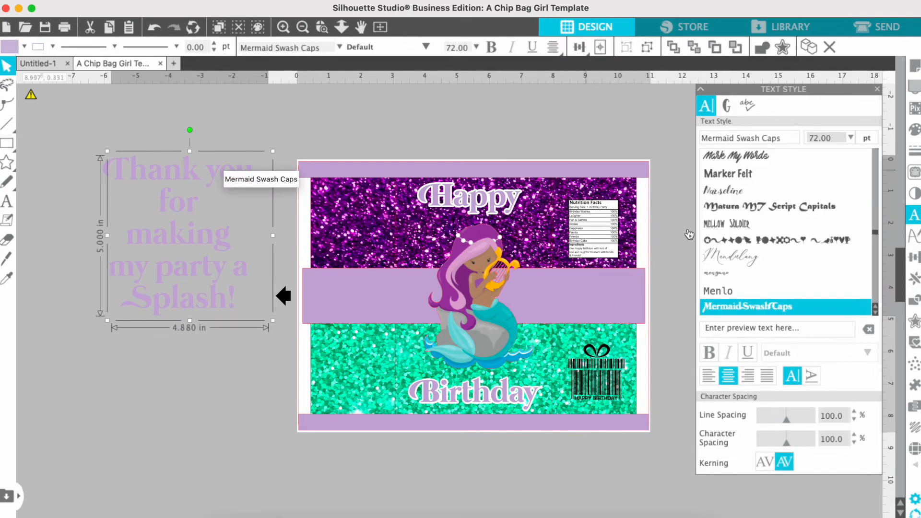
Step: Duplicate the thank-you text below itself and replace the copy's wording with "Birthday" / "Chips" on two lines
{"action": "left_click", "coordinate": [807, 48]}
{"action": "left_click_drag", "start_coordinate": [219, 174], "coordinate": [209, 336]}
{"action": "double_click", "coordinate": [222, 469]}
{"action": "left_click_drag", "start_coordinate": [238, 467], "coordinate": [73, 314]}
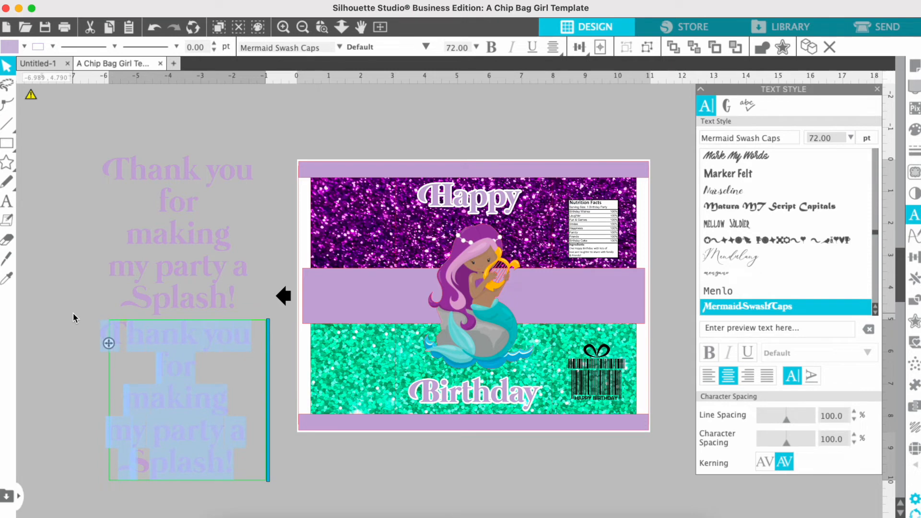
{"action": "type", "text": "Birthday"}
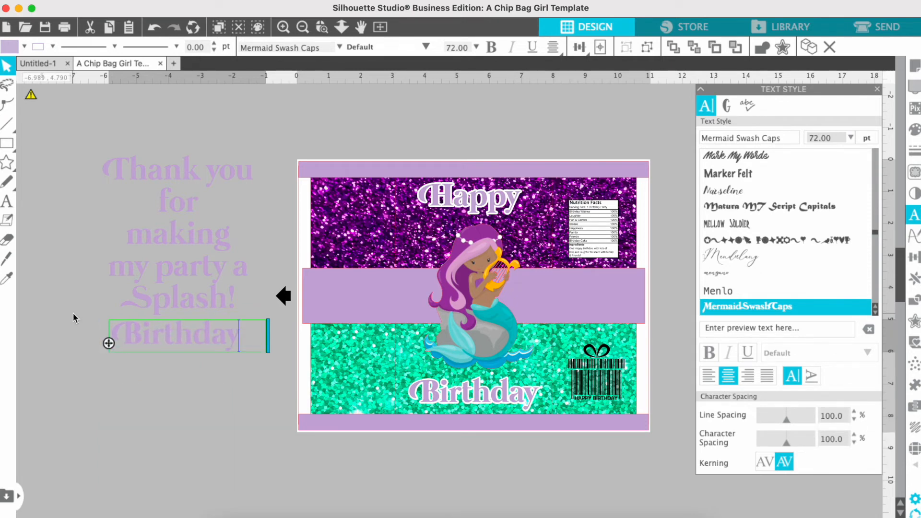
{"action": "key", "text": "Return"}
{"action": "type", "text": "Chips"}
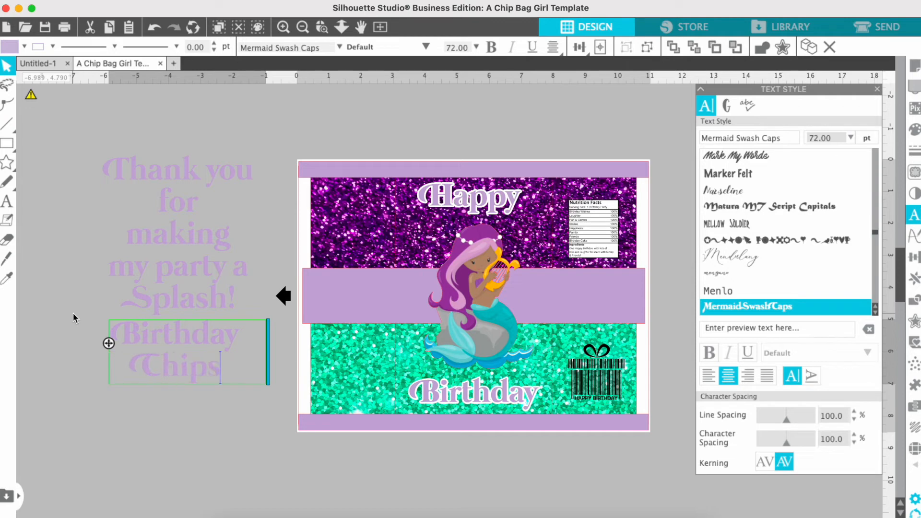
{"action": "left_click", "coordinate": [137, 389]}
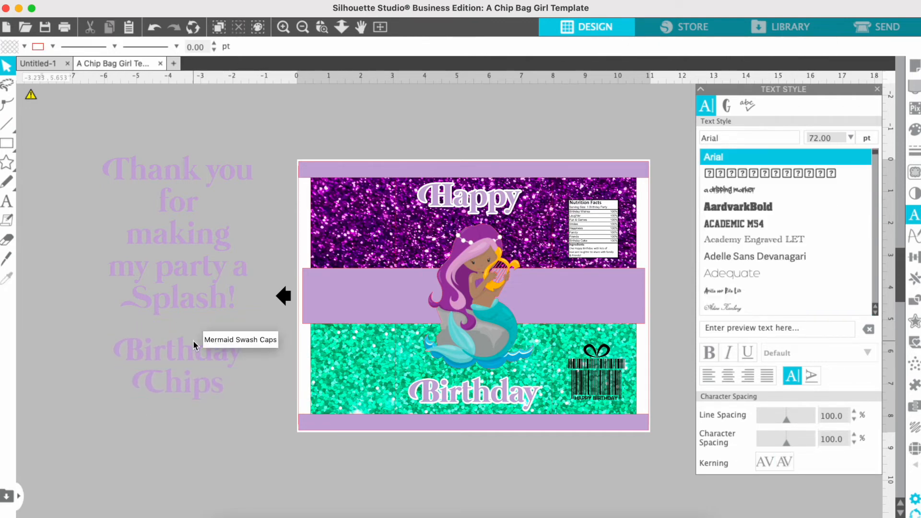
Step: Create a 0.050 in rounded-corner offset around both the thank-you and "Birthday Chips" texts
{"action": "left_click", "coordinate": [176, 293]}
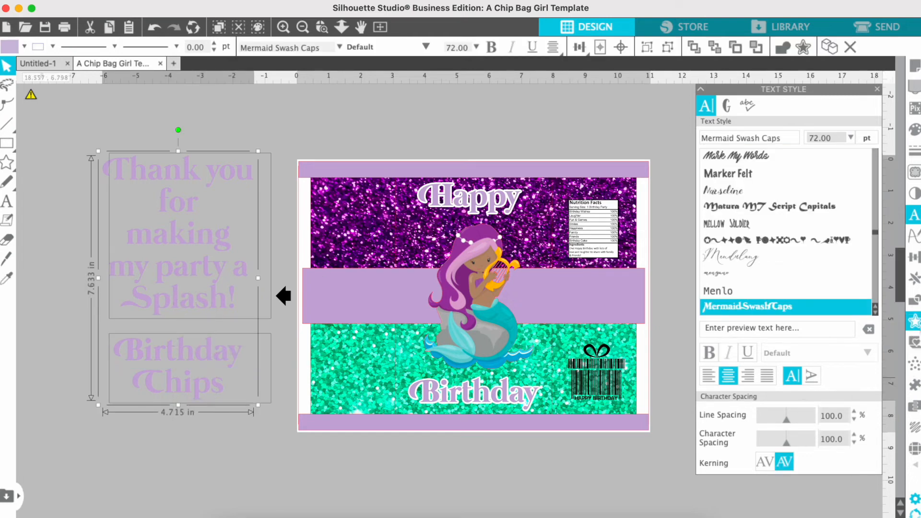
{"action": "left_click", "coordinate": [913, 320]}
{"action": "left_click", "coordinate": [741, 122]}
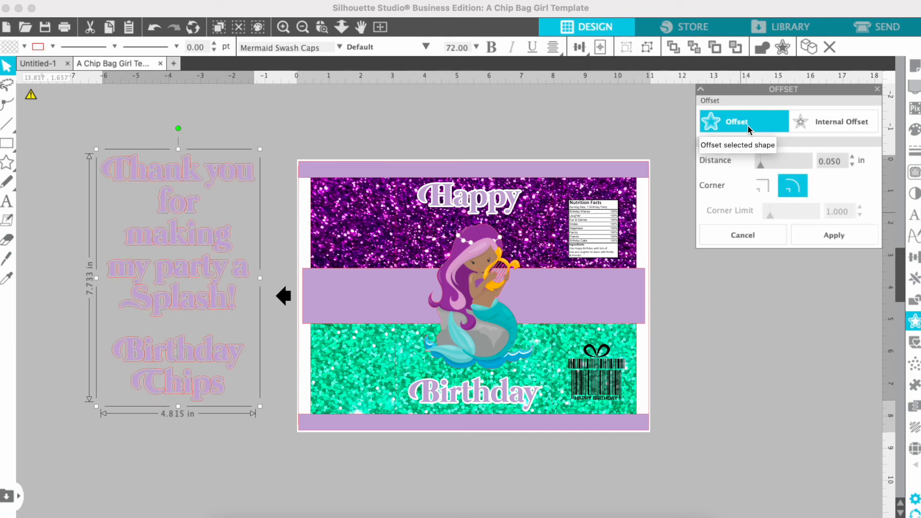
Step: Fill the new text offsets with white and deselect them
{"action": "left_click", "coordinate": [916, 133]}
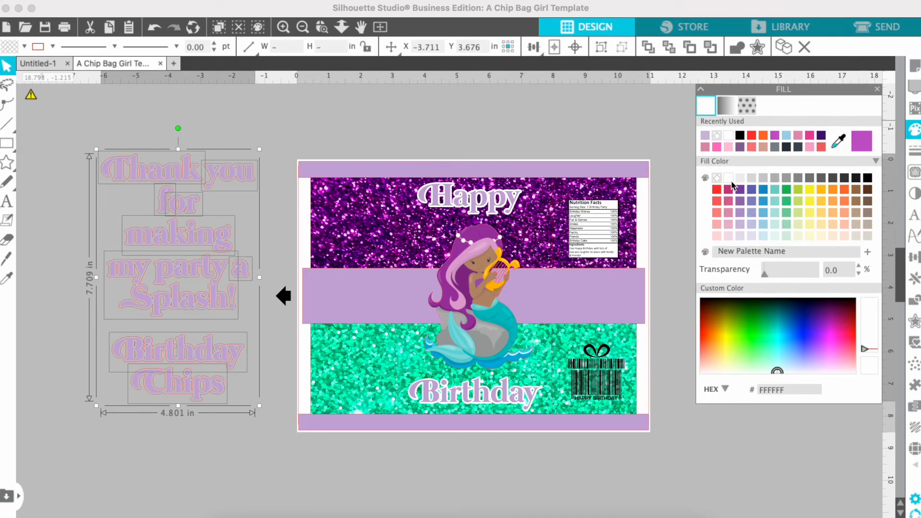
{"action": "left_click", "coordinate": [729, 180]}
{"action": "left_click", "coordinate": [462, 139]}
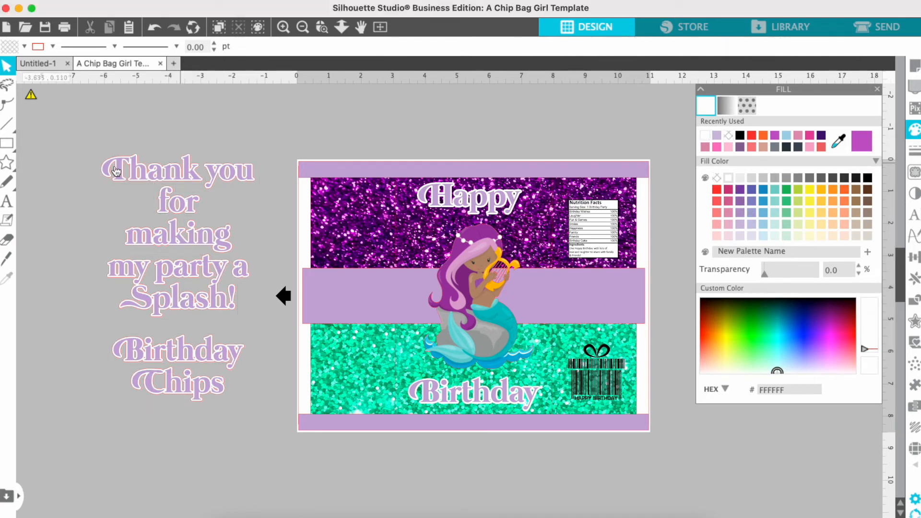
Step: Group the thank-you text with its white offset
{"action": "left_click", "coordinate": [141, 205]}
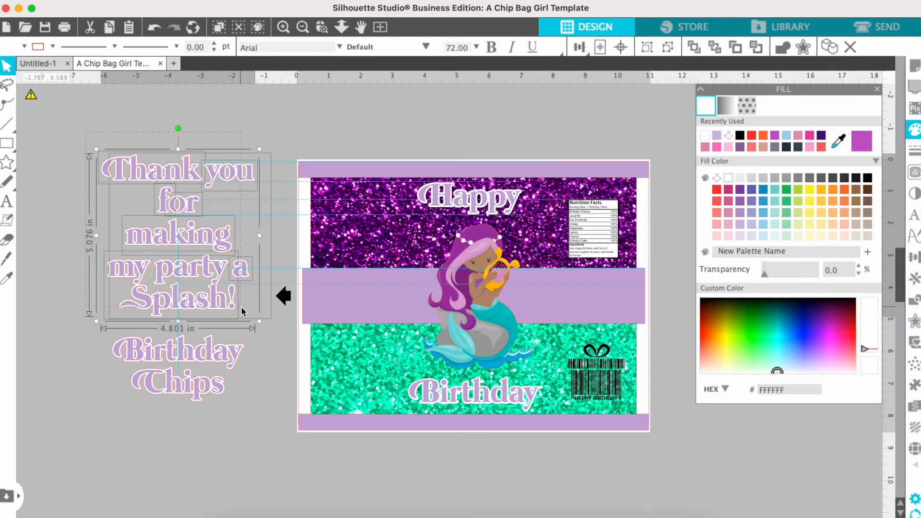
{"action": "right_click", "coordinate": [311, 129]}
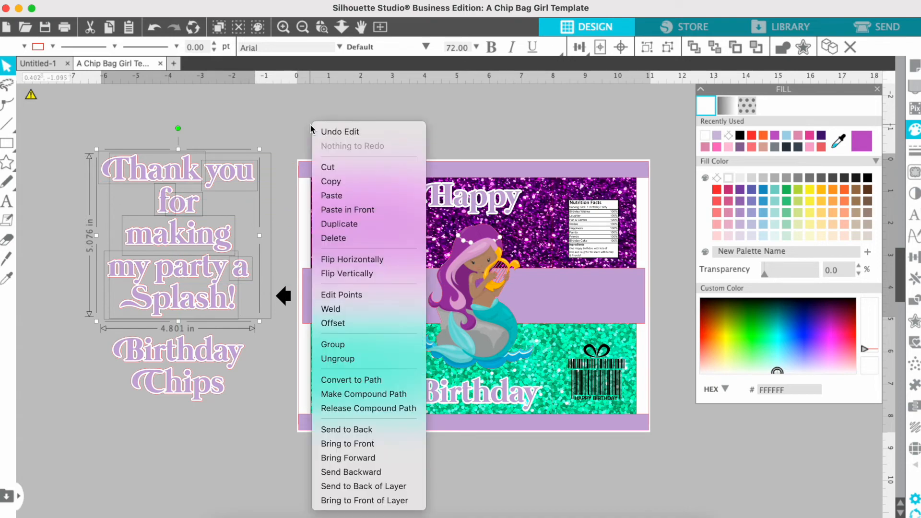
{"action": "left_click", "coordinate": [336, 343]}
Step: Shrink the thank-you group to about 2.16 x 2.28 in and place it beside the mermaid, mostly on the purple glitter
{"action": "left_click_drag", "start_coordinate": [245, 301], "coordinate": [216, 268]}
{"action": "left_click_drag", "start_coordinate": [151, 242], "coordinate": [368, 283]}
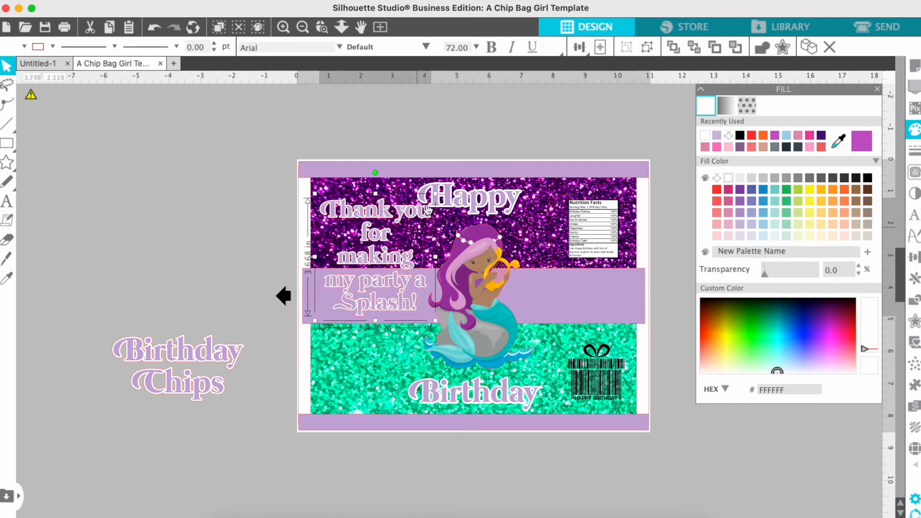
{"action": "left_click_drag", "start_coordinate": [434, 194], "coordinate": [391, 238]}
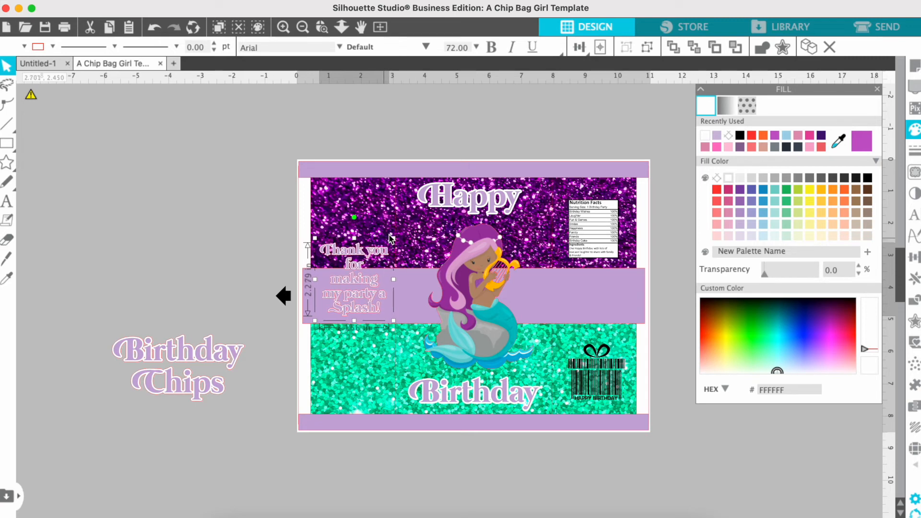
{"action": "left_click_drag", "start_coordinate": [366, 285], "coordinate": [364, 247]}
Step: Group "Birthday Chips" with its offset, shrink it to about 2.22 x 1.11 in, and place it on the teal glitter's lower-left area
{"action": "left_click_drag", "start_coordinate": [92, 325], "coordinate": [224, 407]}
{"action": "right_click", "coordinate": [150, 202]}
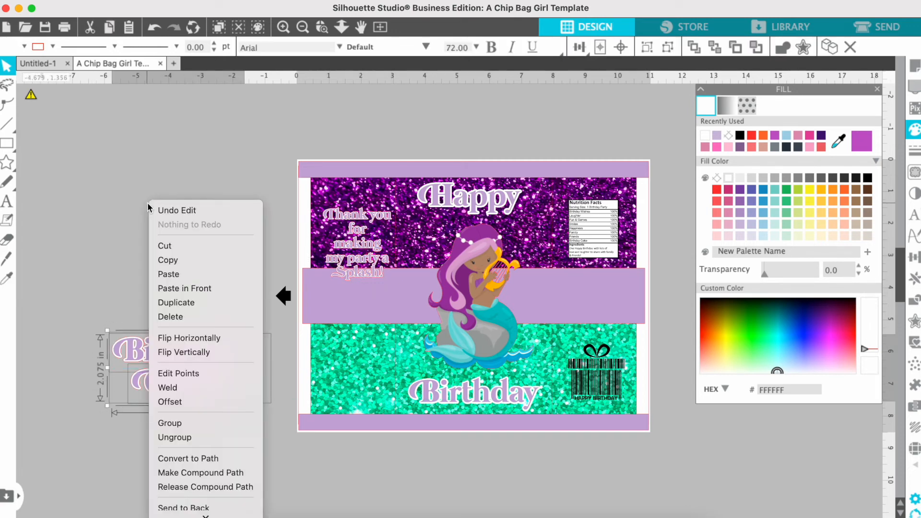
{"action": "left_click", "coordinate": [190, 421]}
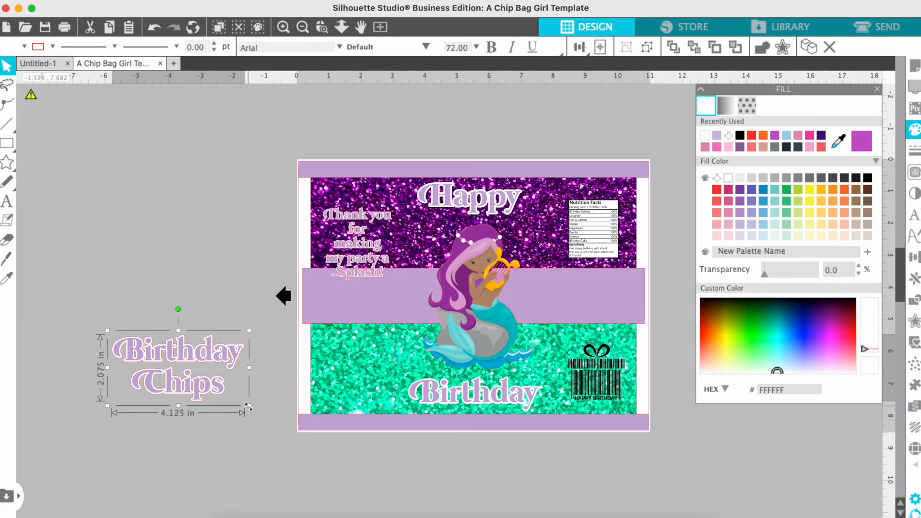
{"action": "left_click_drag", "start_coordinate": [245, 405], "coordinate": [344, 394]}
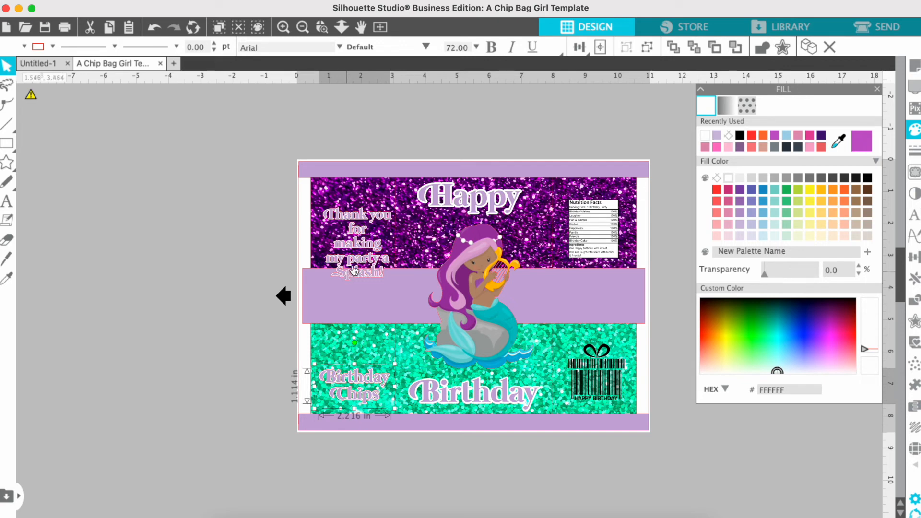
Step: Move the thank-you group up onto the purple glitter and make its line color transparent
{"action": "left_click_drag", "start_coordinate": [359, 247], "coordinate": [356, 231]}
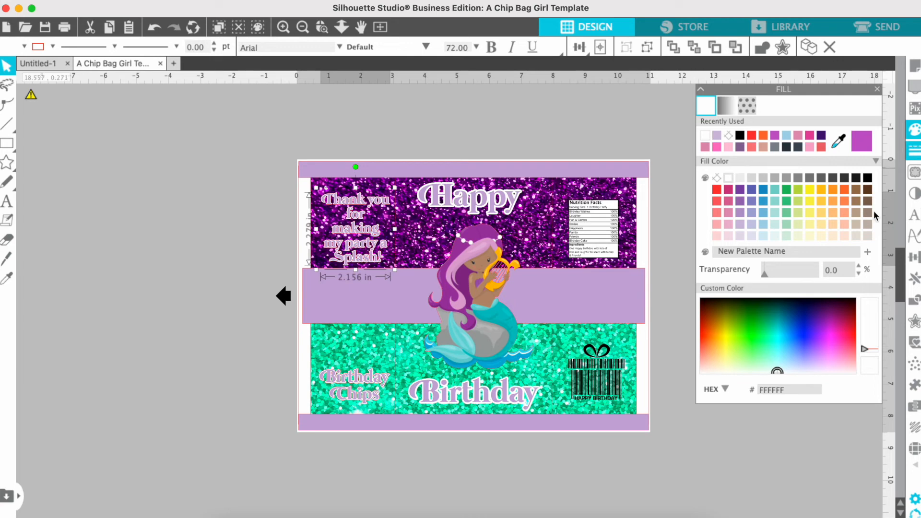
{"action": "left_click", "coordinate": [913, 151]}
{"action": "left_click", "coordinate": [726, 105]}
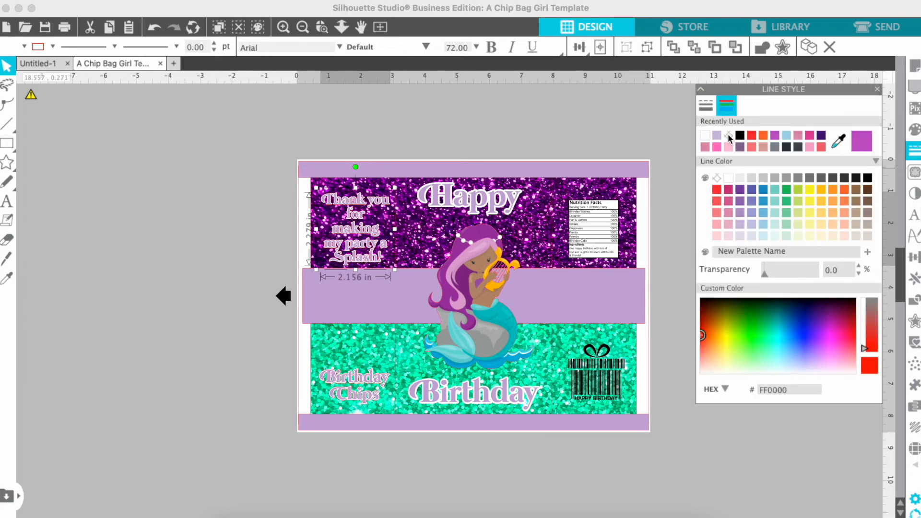
{"action": "left_click", "coordinate": [728, 137]}
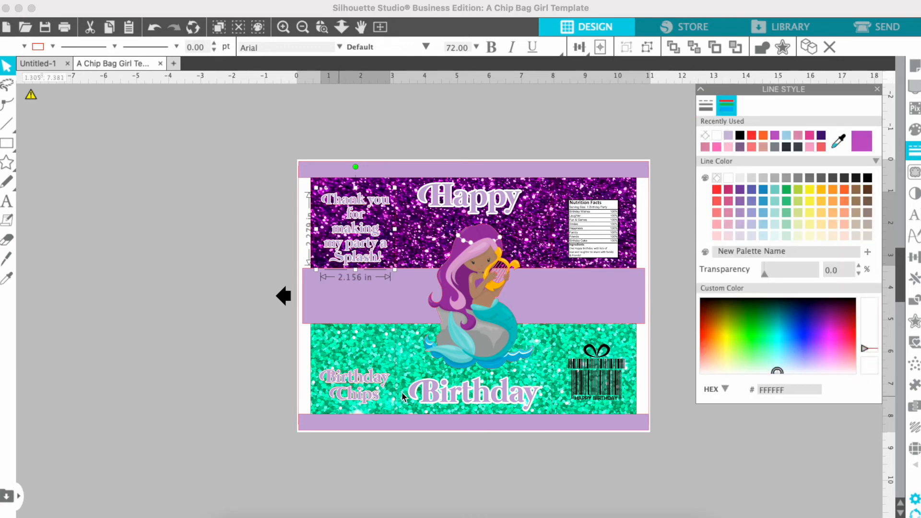
Step: Make the line color of the "Birthday Chips" group transparent
{"action": "left_click", "coordinate": [367, 402]}
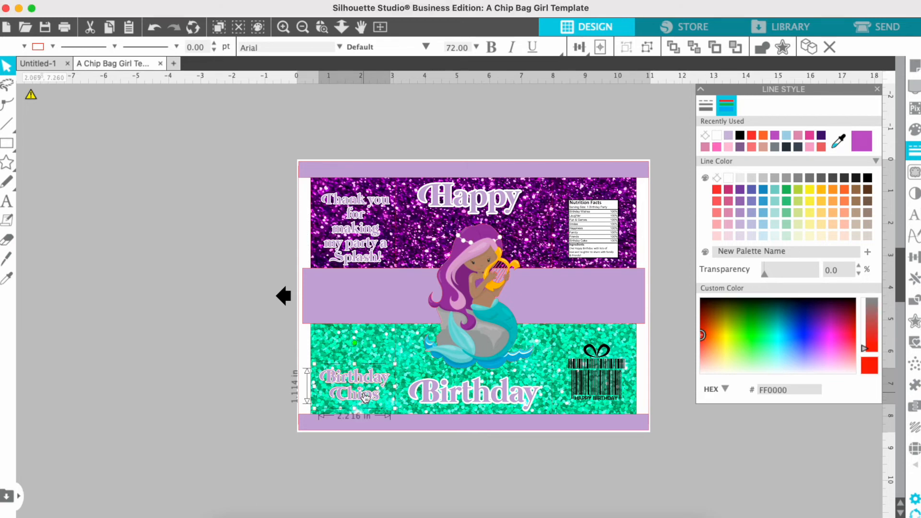
{"action": "left_click", "coordinate": [705, 138]}
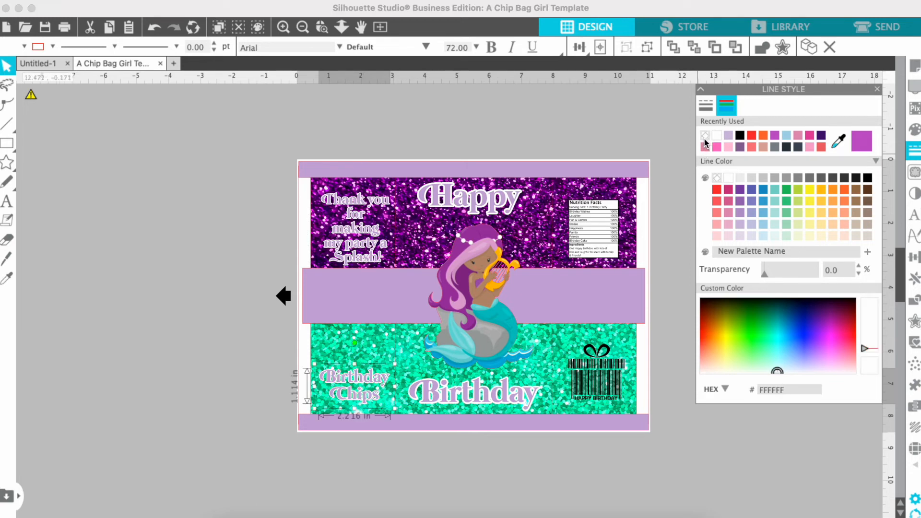
{"action": "left_click", "coordinate": [605, 136]}
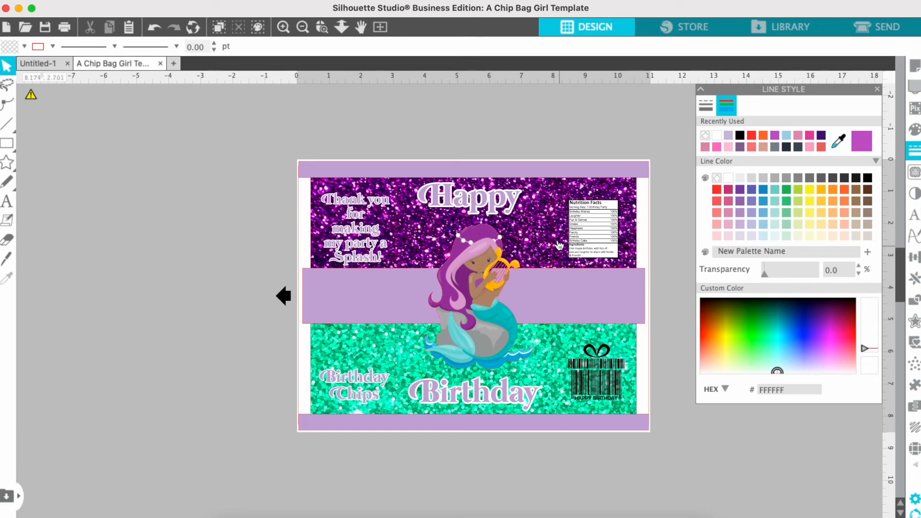
Step: Send the purple glitter, the middle purple band and the teal glitter together to the back
{"action": "left_click", "coordinate": [537, 245]}
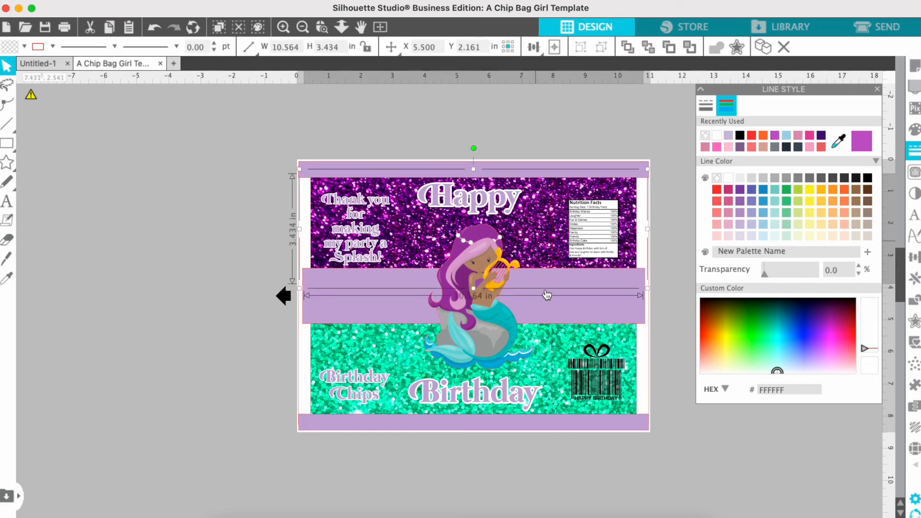
{"action": "left_click", "coordinate": [548, 311], "text": "shift"}
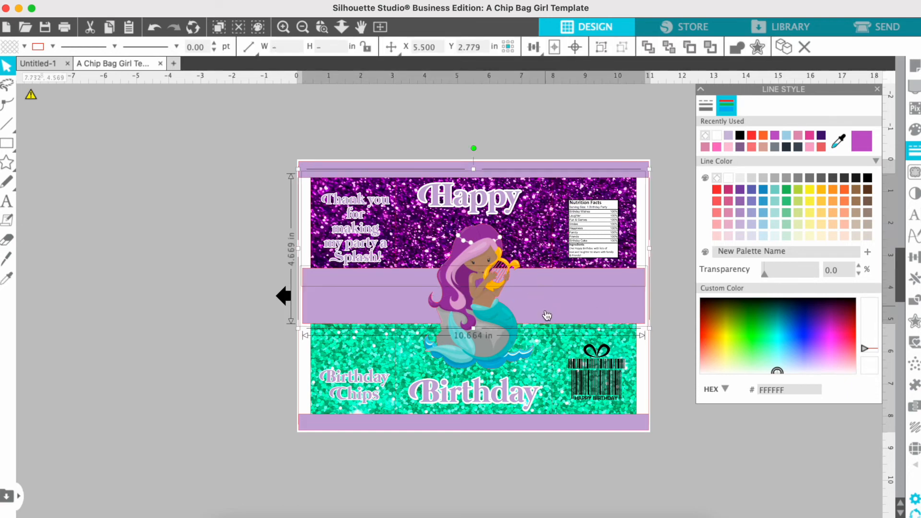
{"action": "left_click", "coordinate": [547, 366], "text": "shift"}
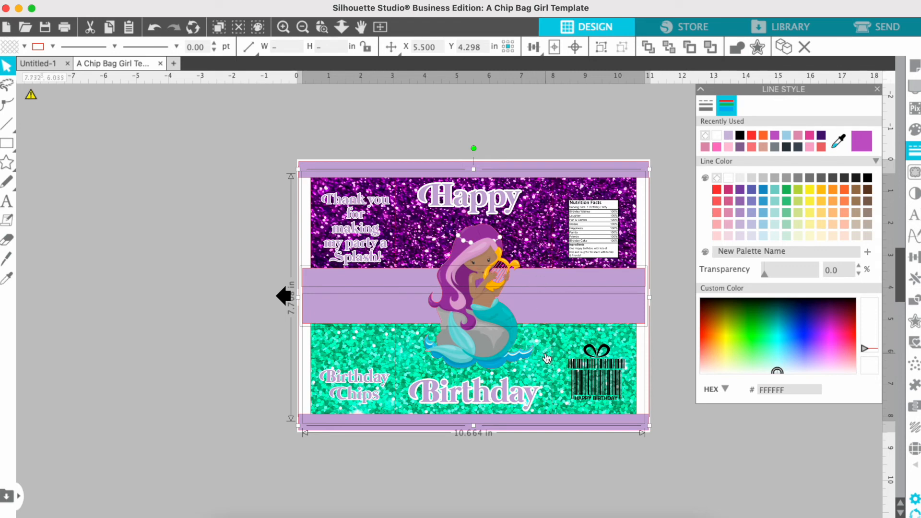
{"action": "right_click", "coordinate": [550, 111]}
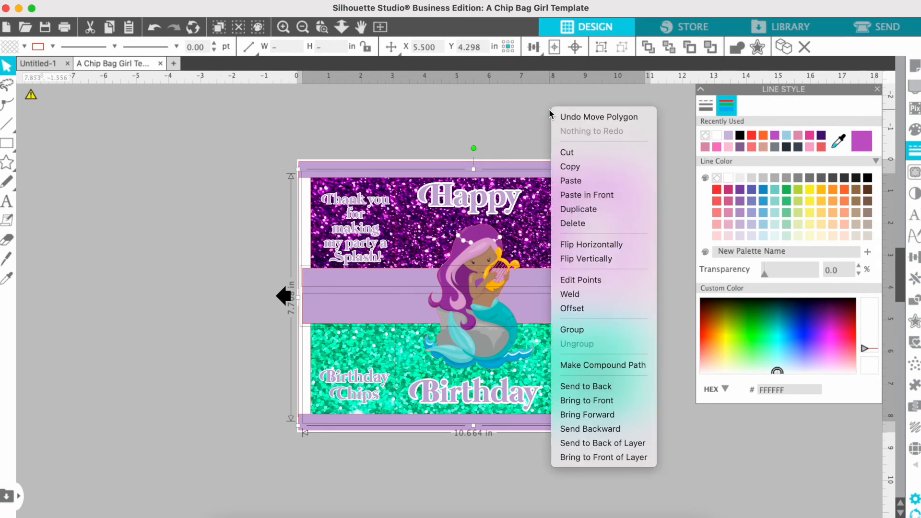
{"action": "left_click", "coordinate": [594, 387]}
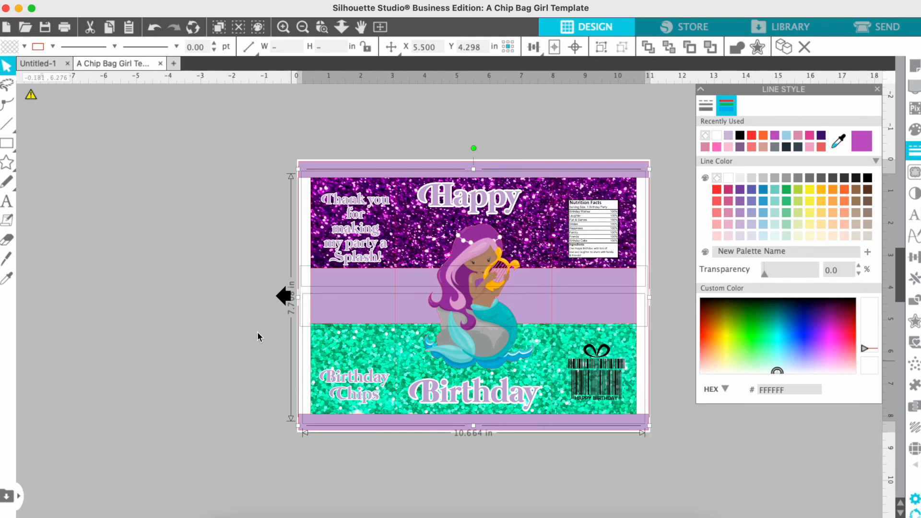
{"action": "left_click", "coordinate": [228, 306]}
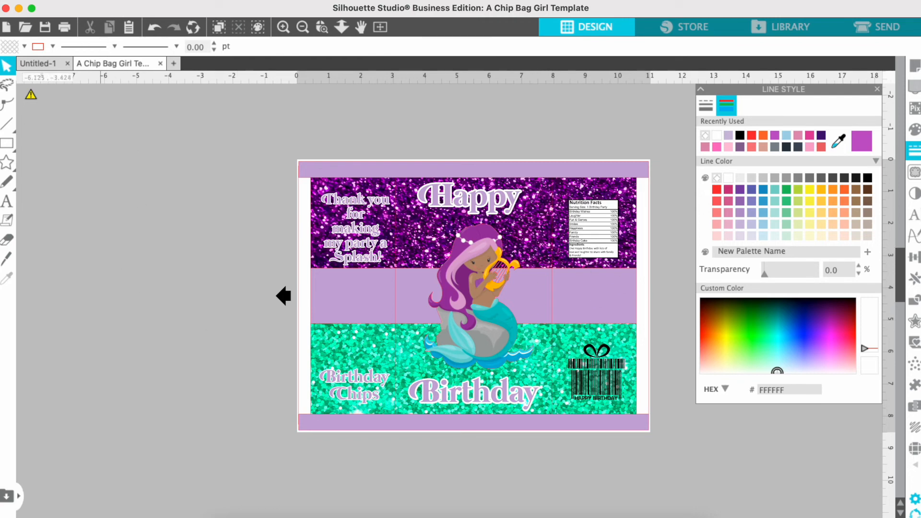
Step: Merge the orange coral image MERMAIDS06.png into the chip bag design
{"action": "left_click", "coordinate": [118, 0]}
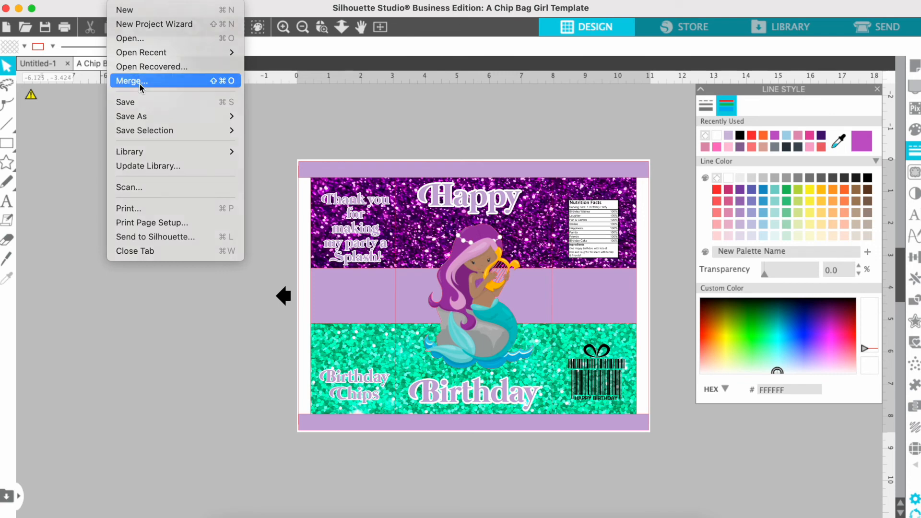
{"action": "left_click", "coordinate": [139, 83]}
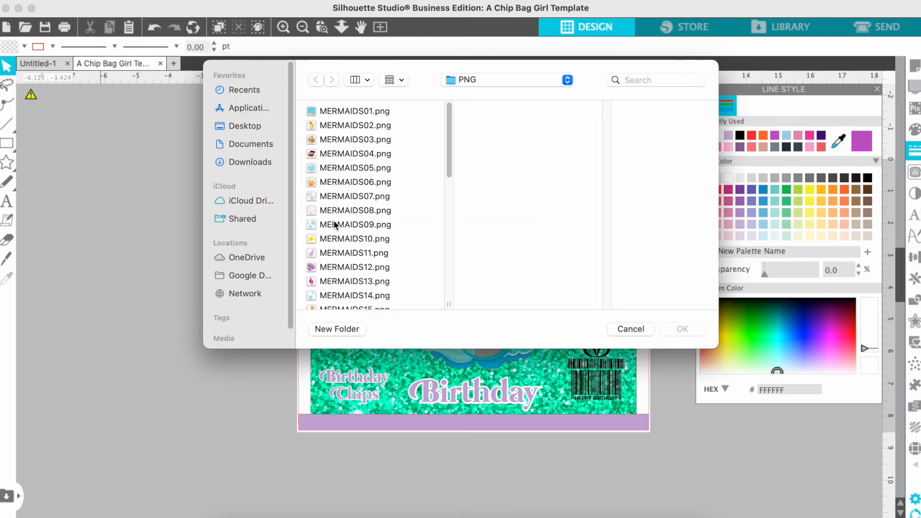
{"action": "left_click", "coordinate": [334, 213]}
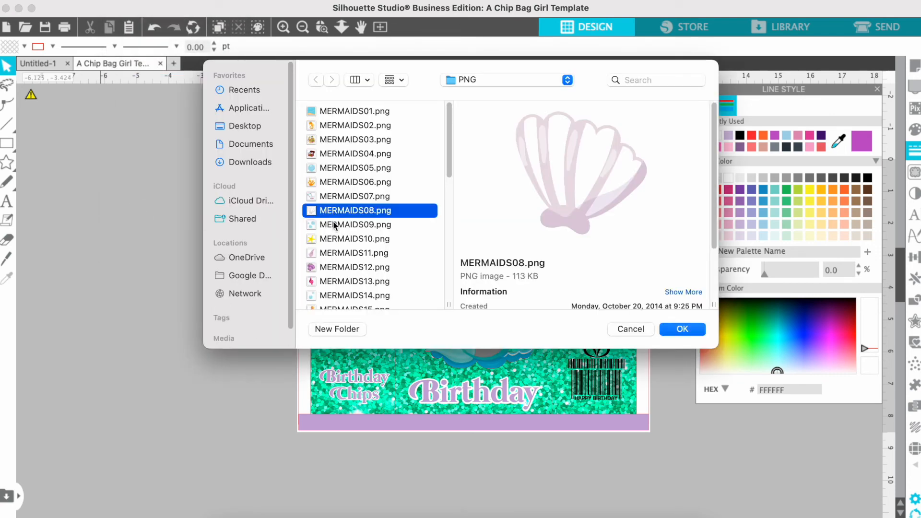
{"action": "left_click", "coordinate": [334, 225]}
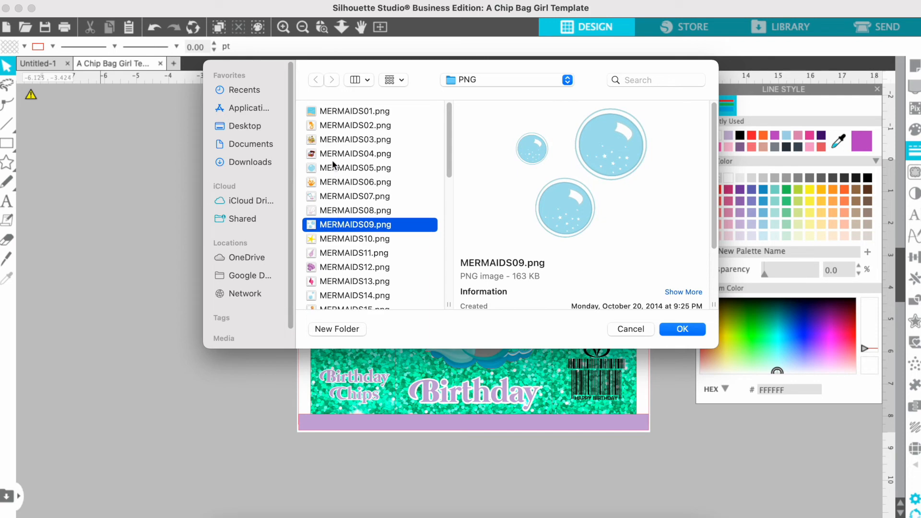
{"action": "left_click", "coordinate": [330, 182]}
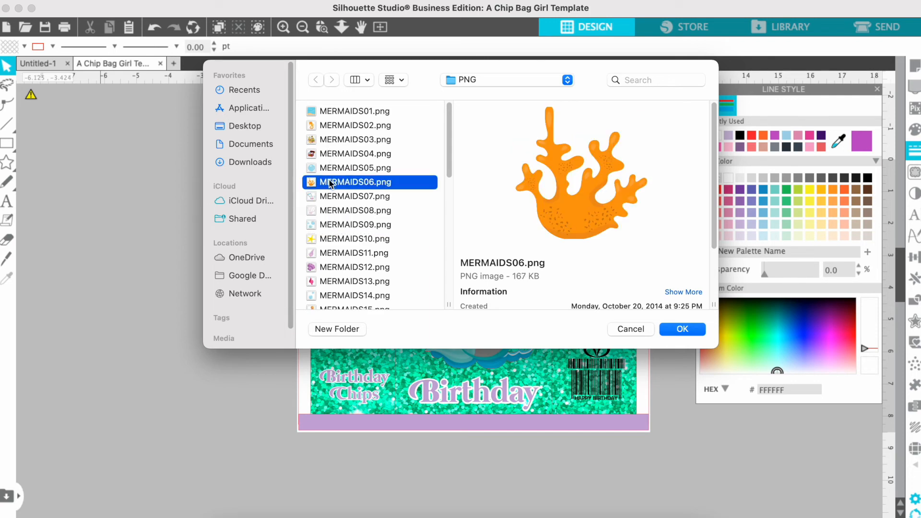
{"action": "left_click", "coordinate": [683, 329]}
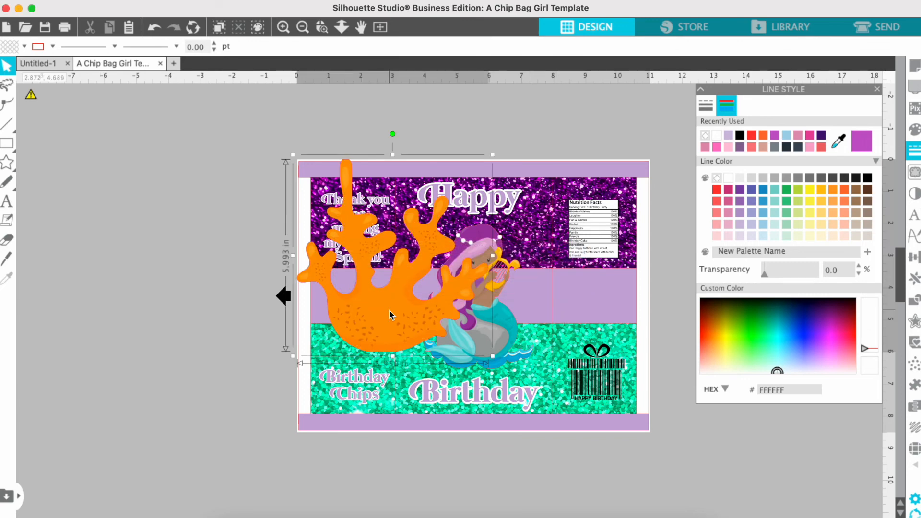
Step: Shrink the coral to about 1.32 x 1.33 in and center it on the middle purple band beneath the thank-you text
{"action": "left_click", "coordinate": [391, 315]}
{"action": "left_click_drag", "start_coordinate": [489, 159], "coordinate": [356, 307]}
{"action": "left_click_drag", "start_coordinate": [328, 344], "coordinate": [351, 312]}
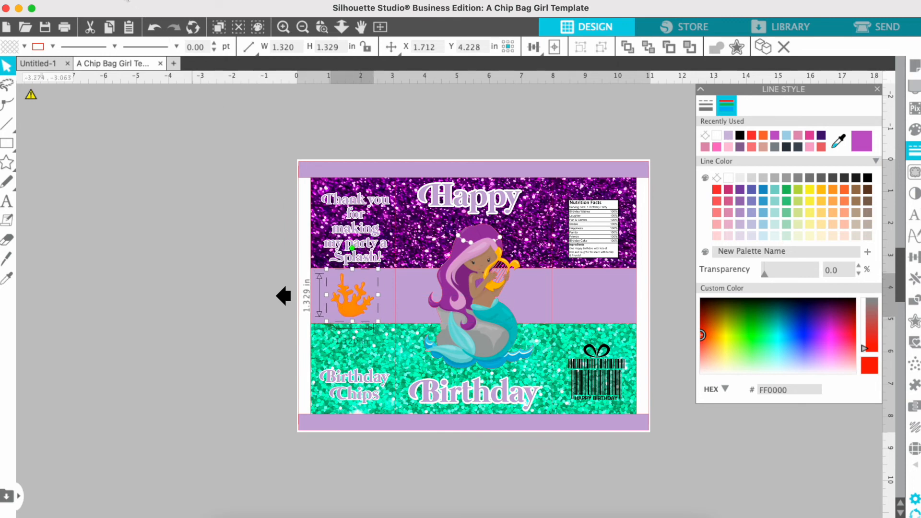
Step: Preview the other mermaid images and merge the open clam with pearl, MERMAIDS07.png, into the design
{"action": "left_click", "coordinate": [129, 1]}
{"action": "left_click", "coordinate": [145, 78]}
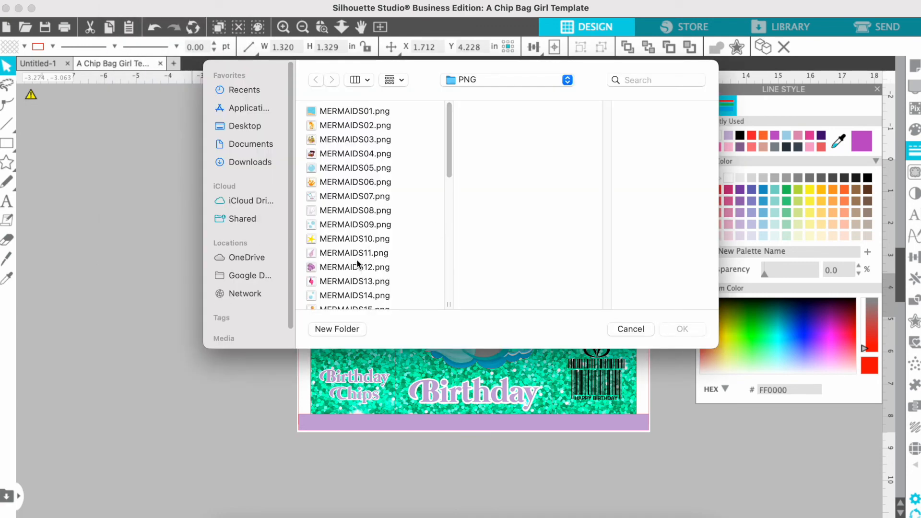
{"action": "left_click", "coordinate": [358, 266]}
{"action": "left_click", "coordinate": [358, 253]}
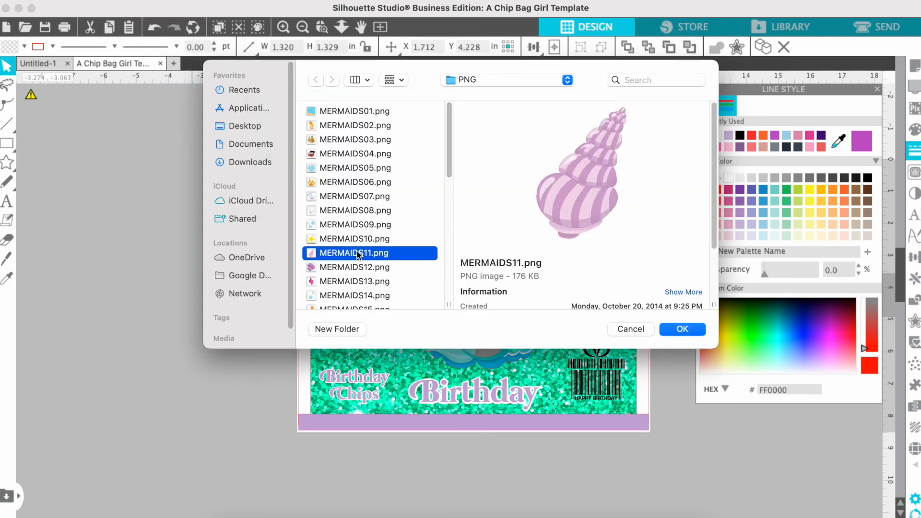
{"action": "scroll", "coordinate": [358, 255], "scroll_direction": "down", "scroll_amount": 1}
{"action": "left_click", "coordinate": [358, 278]}
{"action": "scroll", "coordinate": [358, 278], "scroll_direction": "down", "scroll_amount": 4}
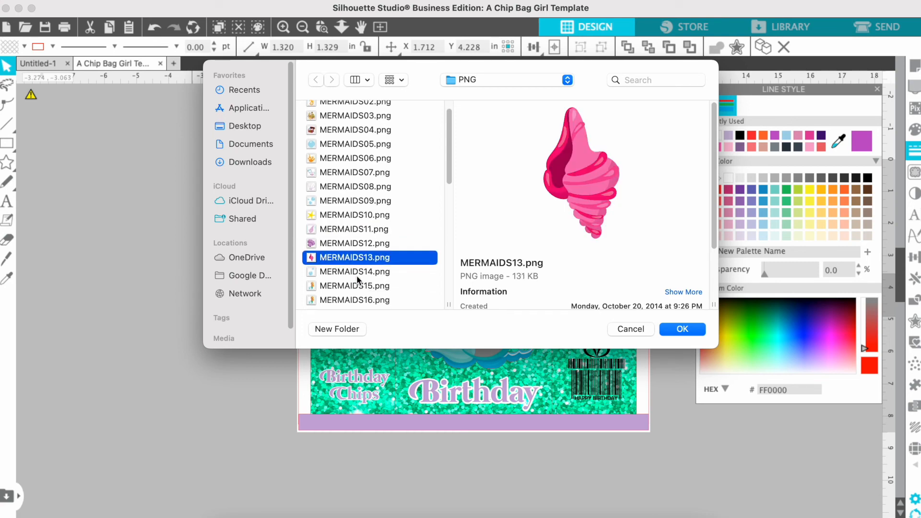
{"action": "left_click", "coordinate": [344, 219]}
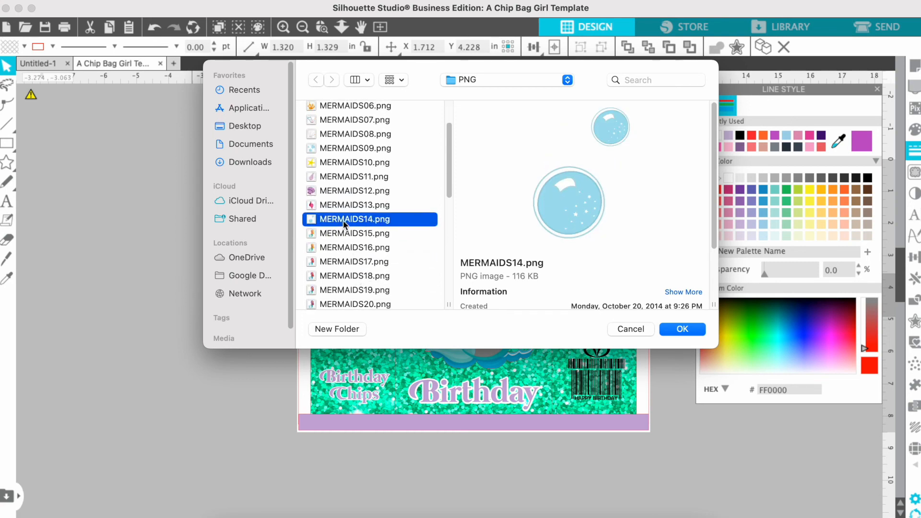
{"action": "scroll", "coordinate": [343, 224], "scroll_direction": "down", "scroll_amount": 10}
{"action": "scroll", "coordinate": [343, 224], "scroll_direction": "up", "scroll_amount": 10}
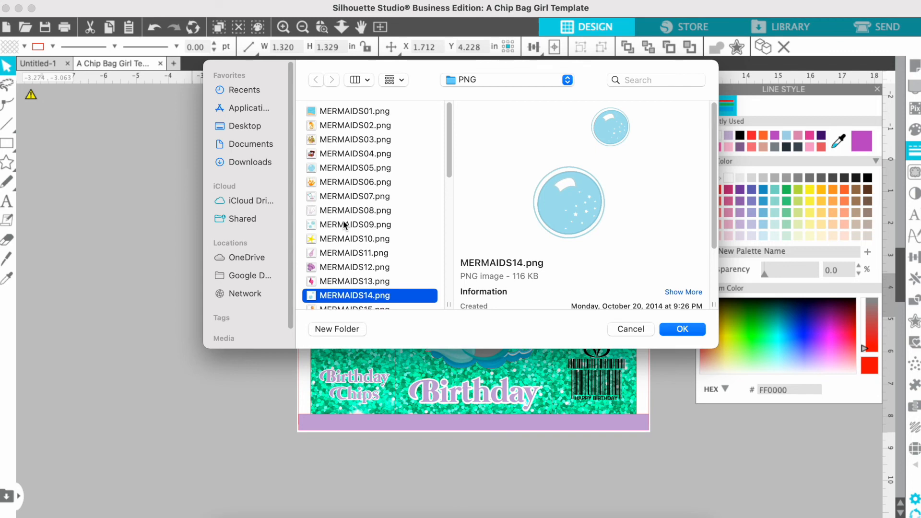
{"action": "left_click", "coordinate": [338, 140]}
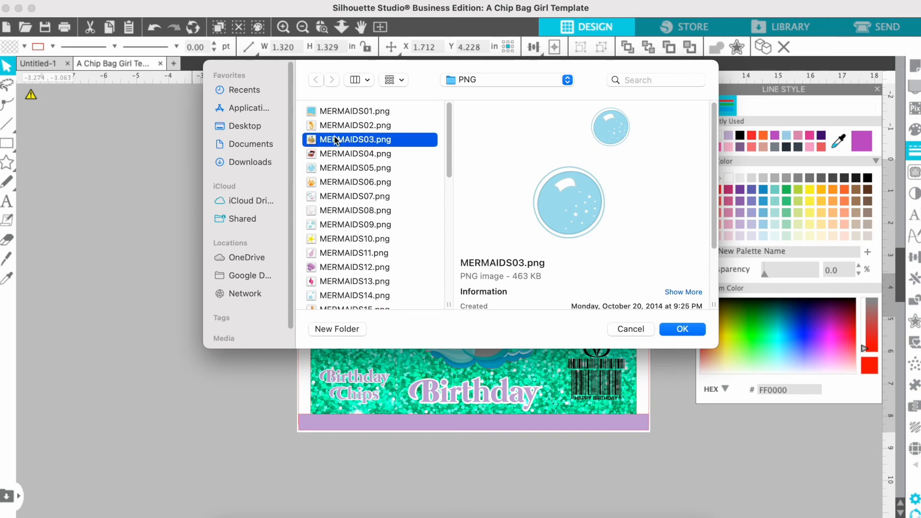
{"action": "left_click", "coordinate": [338, 155]}
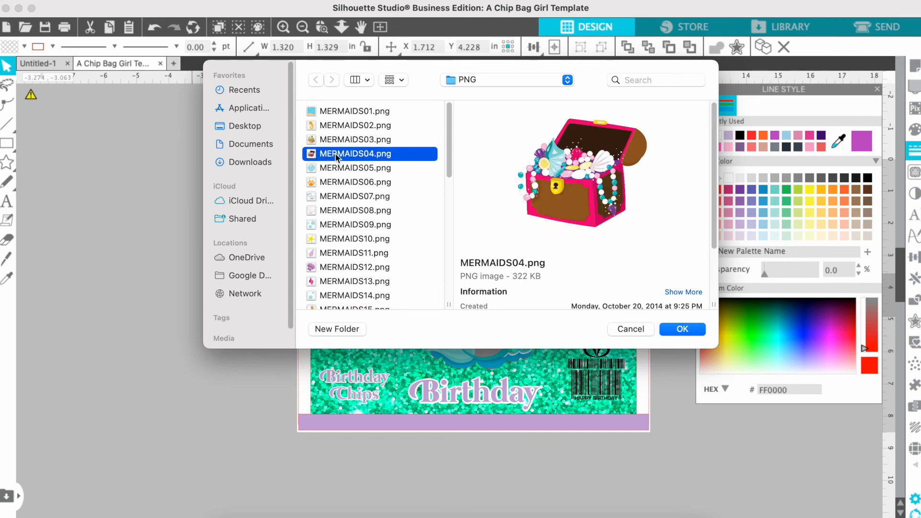
{"action": "left_click", "coordinate": [336, 126]}
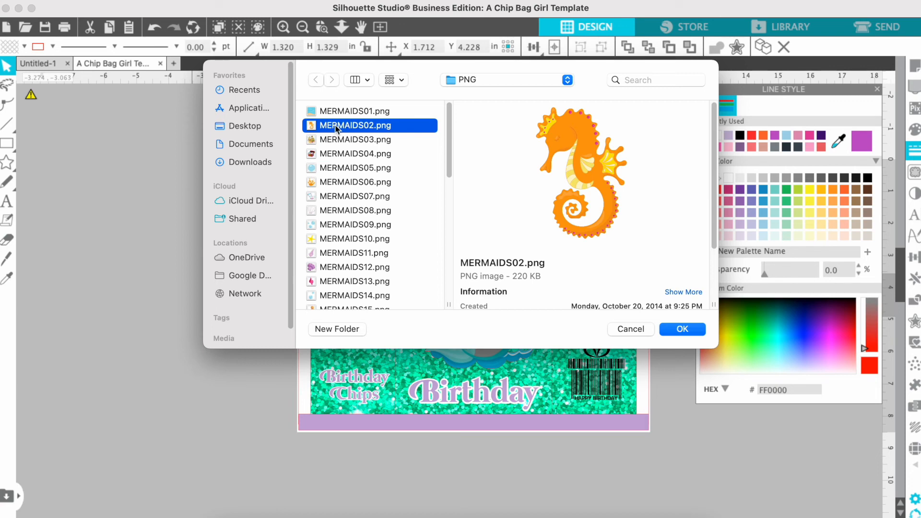
{"action": "left_click", "coordinate": [346, 168]}
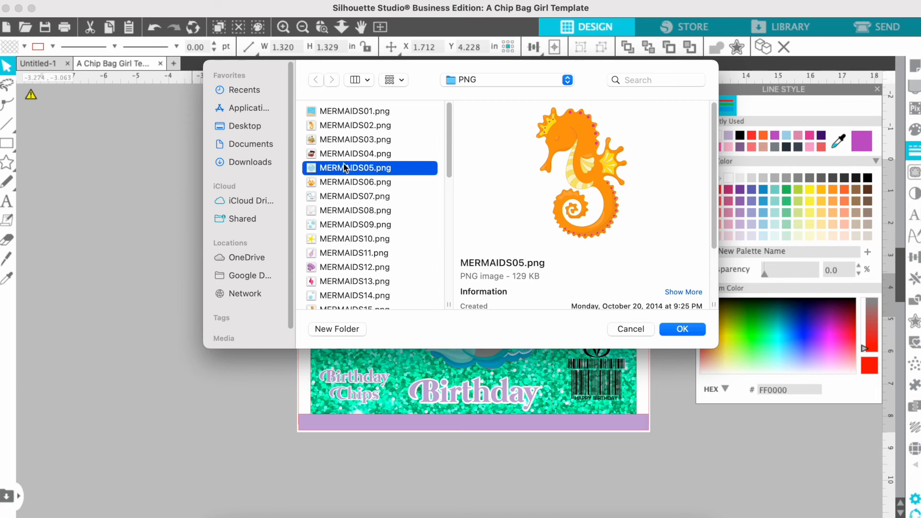
{"action": "left_click", "coordinate": [346, 197]}
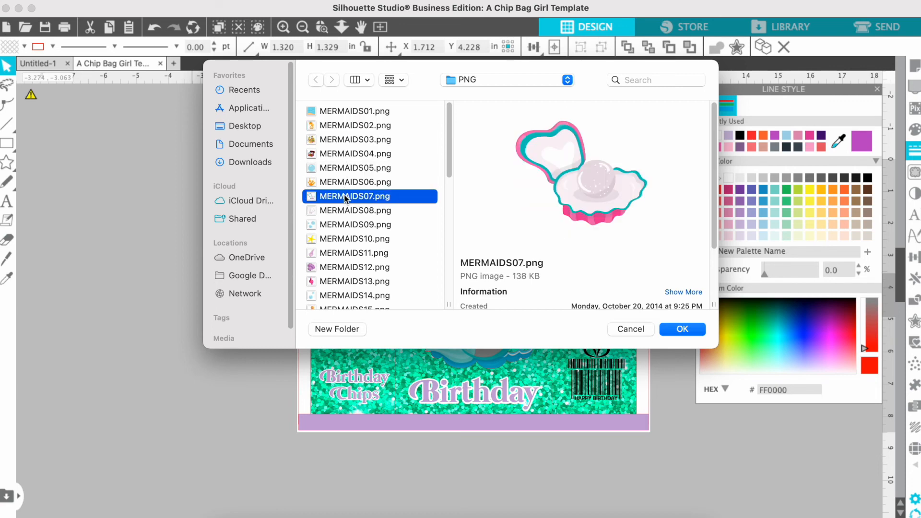
{"action": "left_click", "coordinate": [672, 331]}
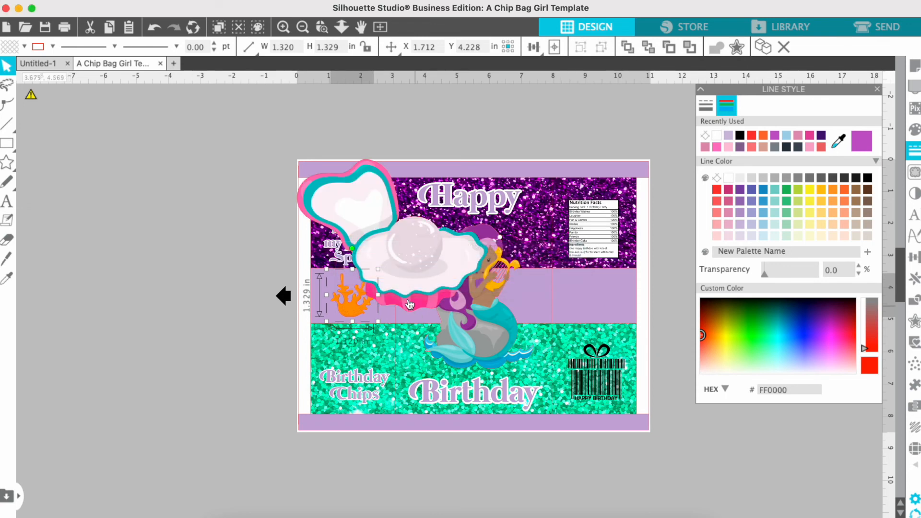
Step: Shrink the clam to about 2.19 x 1.74 in and place it on the middle purple band between the nutrition label and barcode
{"action": "left_click_drag", "start_coordinate": [395, 264], "coordinate": [473, 296]}
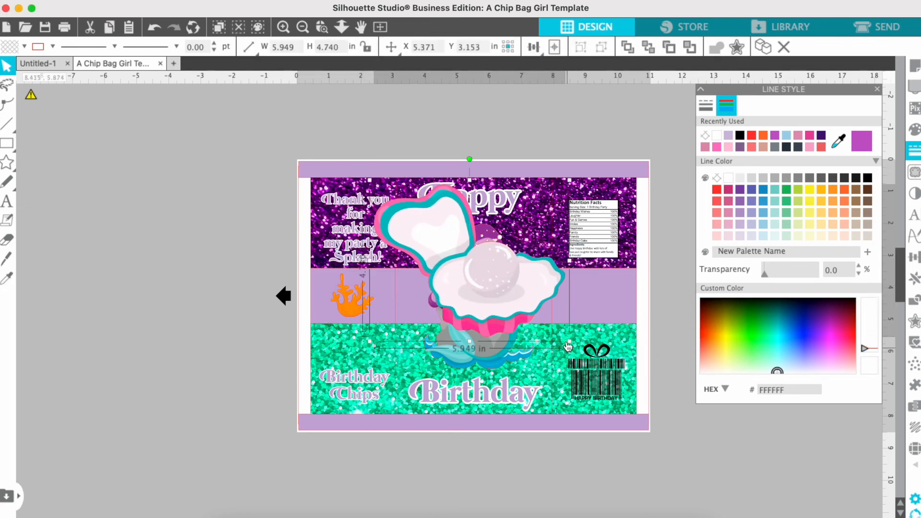
{"action": "left_click_drag", "start_coordinate": [568, 348], "coordinate": [433, 236]}
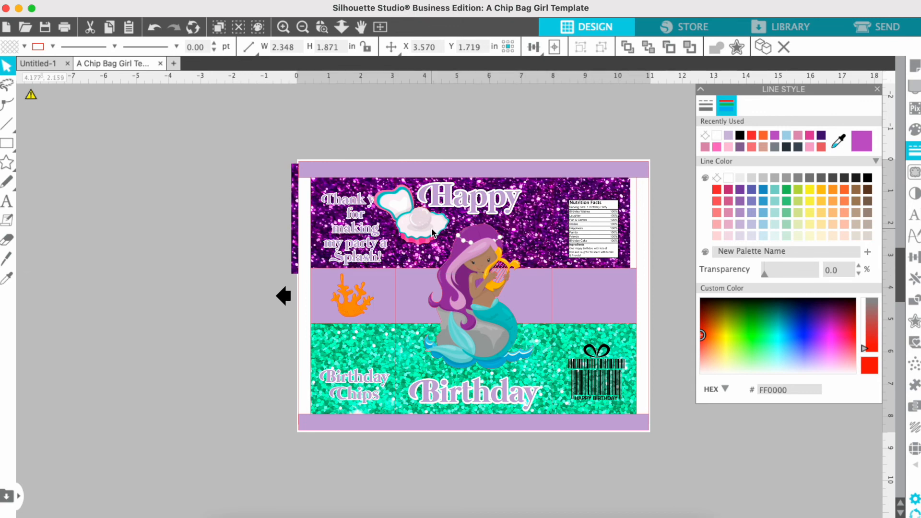
{"action": "left_click", "coordinate": [155, 26]}
{"action": "left_click", "coordinate": [155, 27]}
{"action": "left_click_drag", "start_coordinate": [556, 317], "coordinate": [597, 300]}
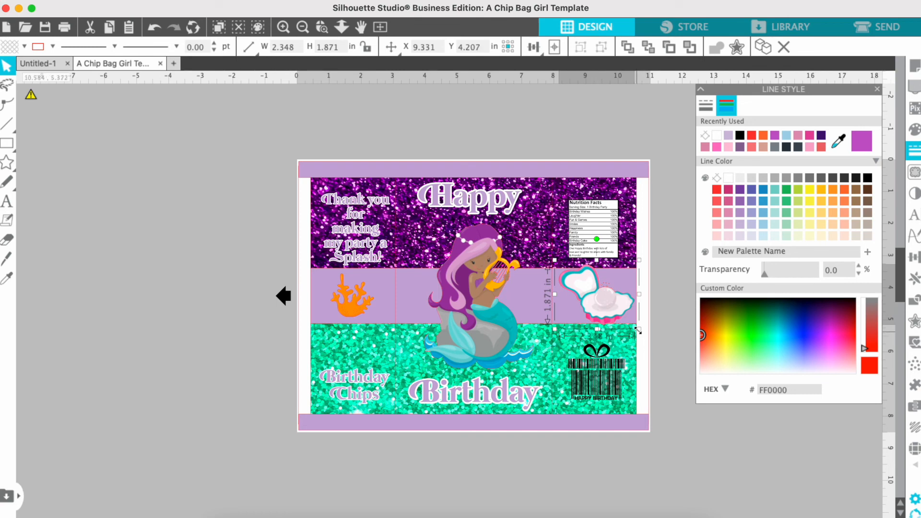
{"action": "left_click_drag", "start_coordinate": [638, 331], "coordinate": [595, 309]}
{"action": "left_click", "coordinate": [876, 91]}
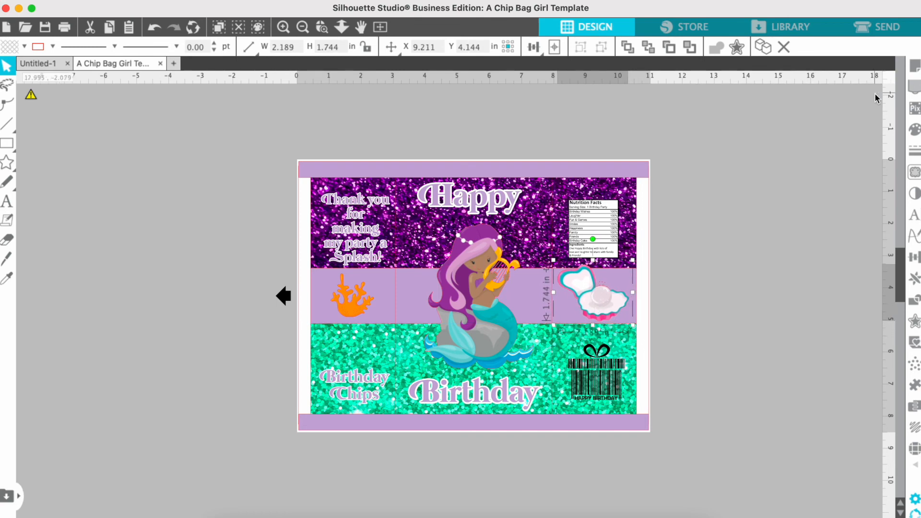
{"action": "left_click", "coordinate": [802, 215]}
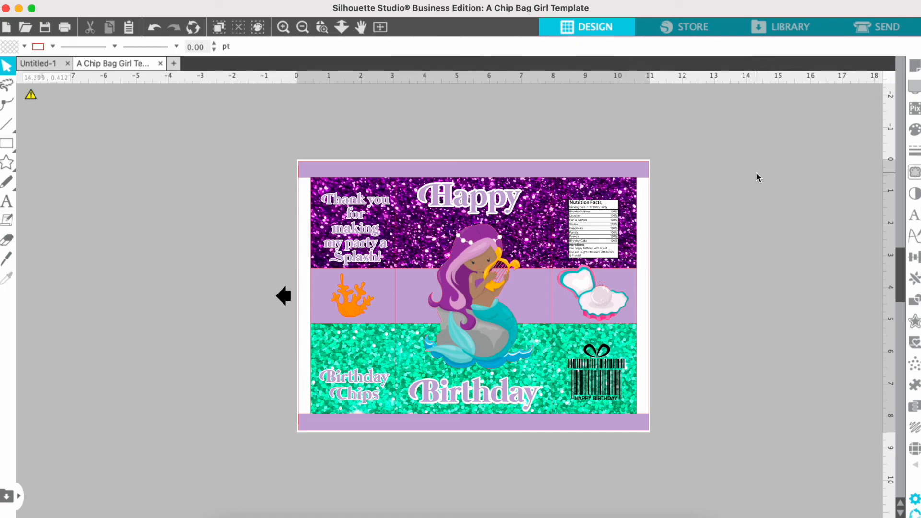